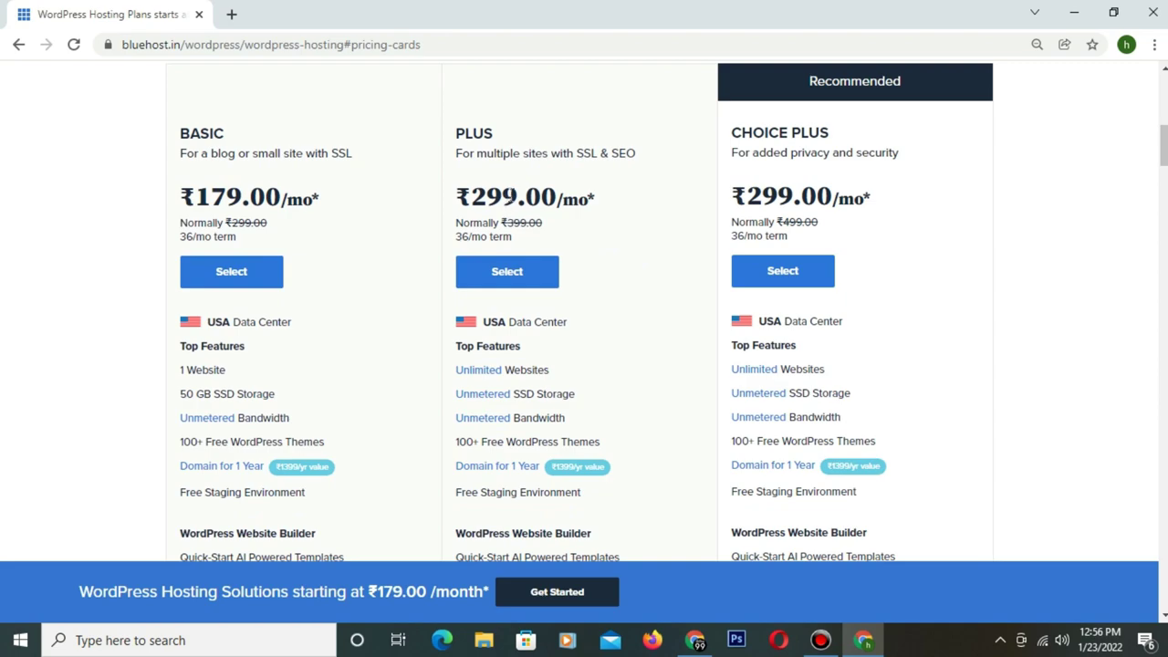
Step: Check the Basic plan's monthly price and set the hosting plans' server location to India
{"action": "left_click_drag", "start_coordinate": [208, 196], "coordinate": [260, 256]}
{"action": "scroll", "coordinate": [276, 350], "scroll_direction": "up", "scroll_amount": 1}
{"action": "scroll", "coordinate": [276, 350], "scroll_direction": "up", "scroll_amount": 1}
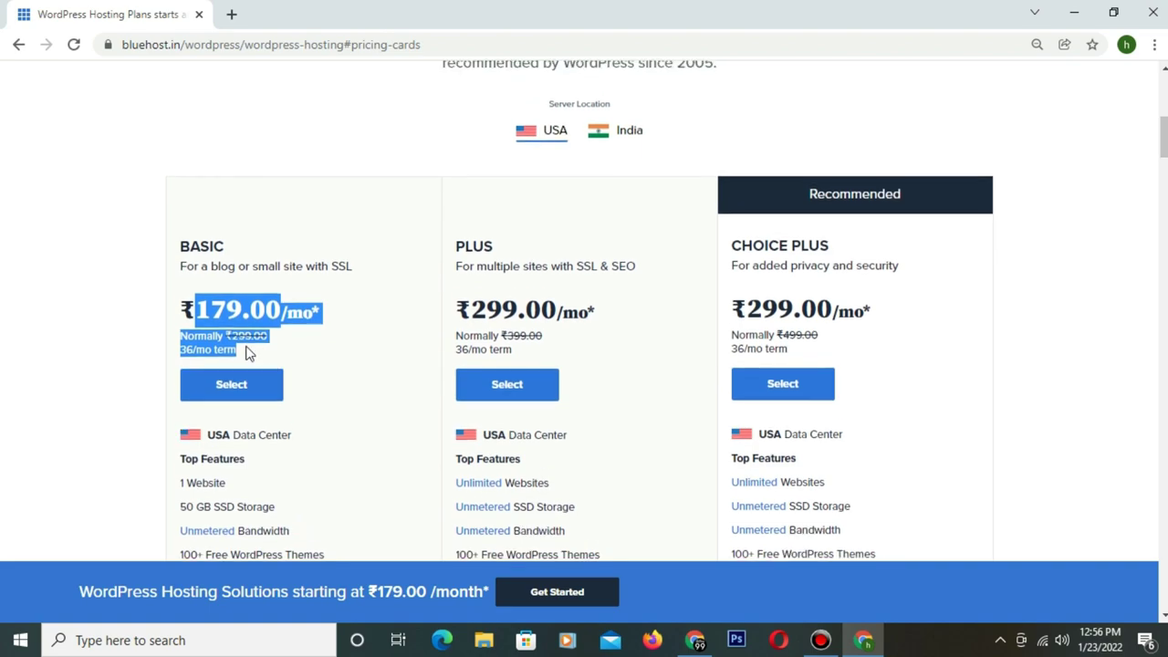
{"action": "left_click", "coordinate": [175, 325]}
{"action": "left_click", "coordinate": [602, 145]}
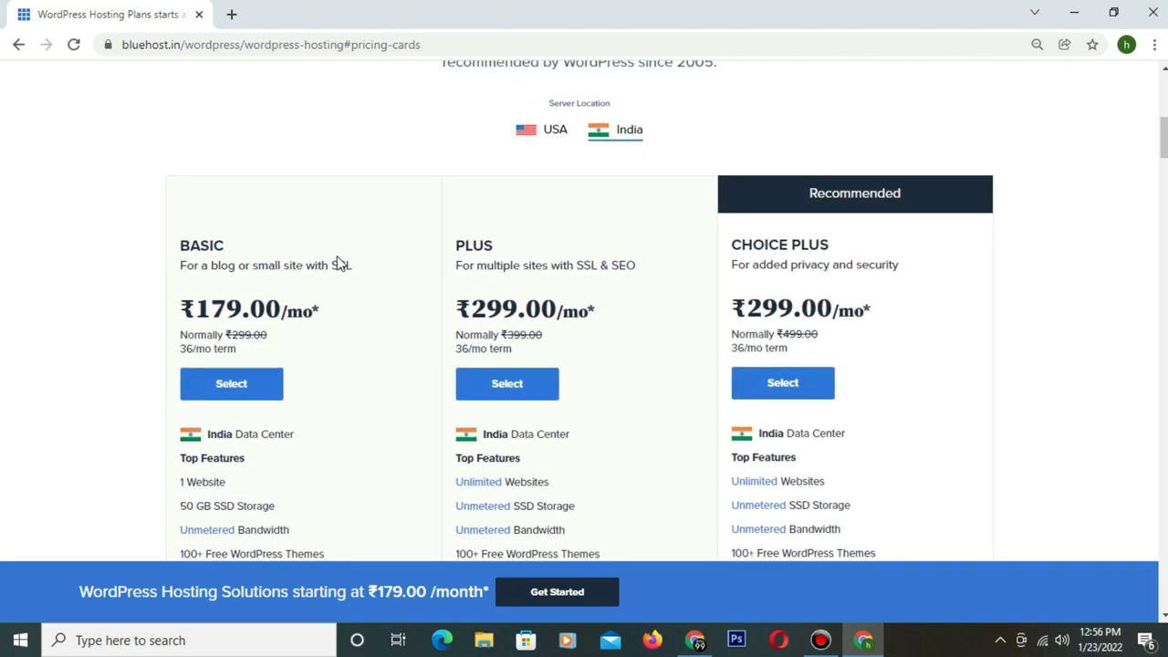
Step: Examine the Basic plan's feature list, including its top features, website builder and performance, security and marketing sections
{"action": "scroll", "coordinate": [337, 262], "scroll_direction": "down", "scroll_amount": 3}
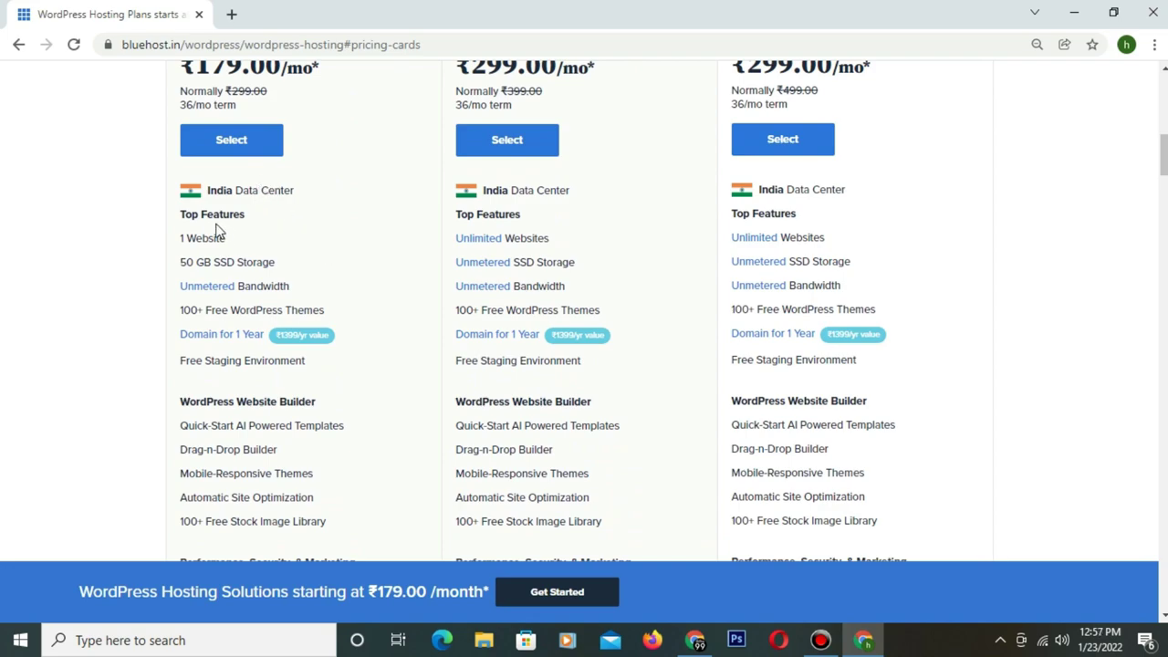
{"action": "left_click_drag", "start_coordinate": [183, 218], "coordinate": [262, 230]}
{"action": "left_click", "coordinate": [255, 219]}
{"action": "scroll", "coordinate": [255, 219], "scroll_direction": "down", "scroll_amount": 3}
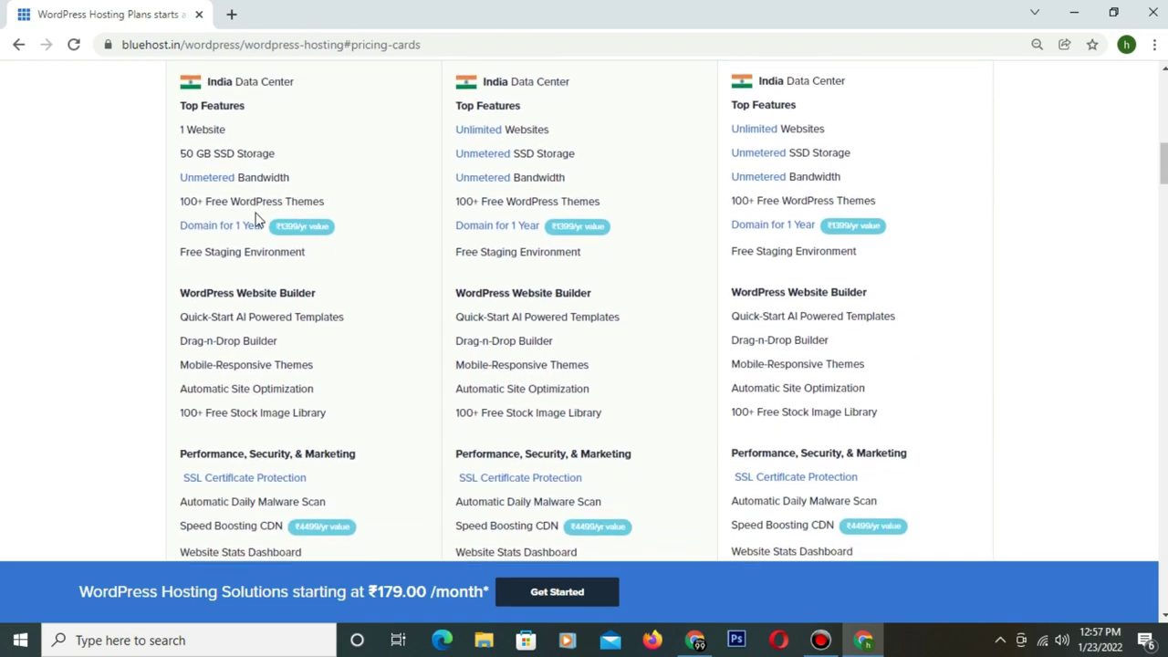
{"action": "scroll", "coordinate": [255, 219], "scroll_direction": "down", "scroll_amount": 1}
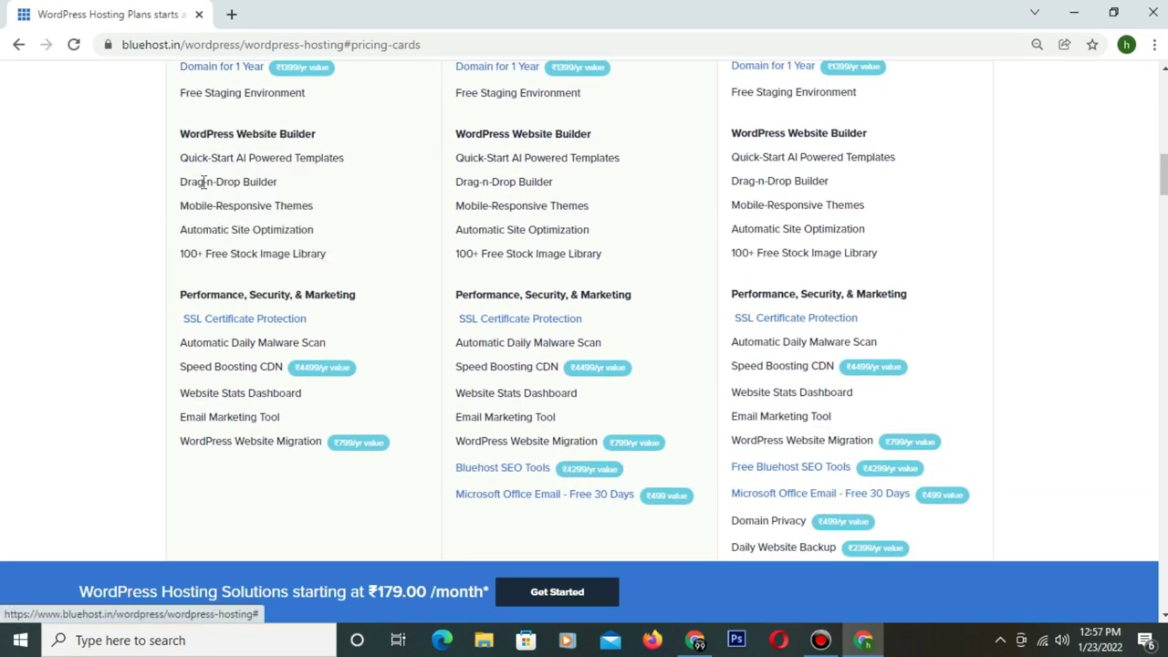
{"action": "left_click_drag", "start_coordinate": [202, 182], "coordinate": [239, 303]}
{"action": "left_click_drag", "start_coordinate": [231, 342], "coordinate": [257, 417]}
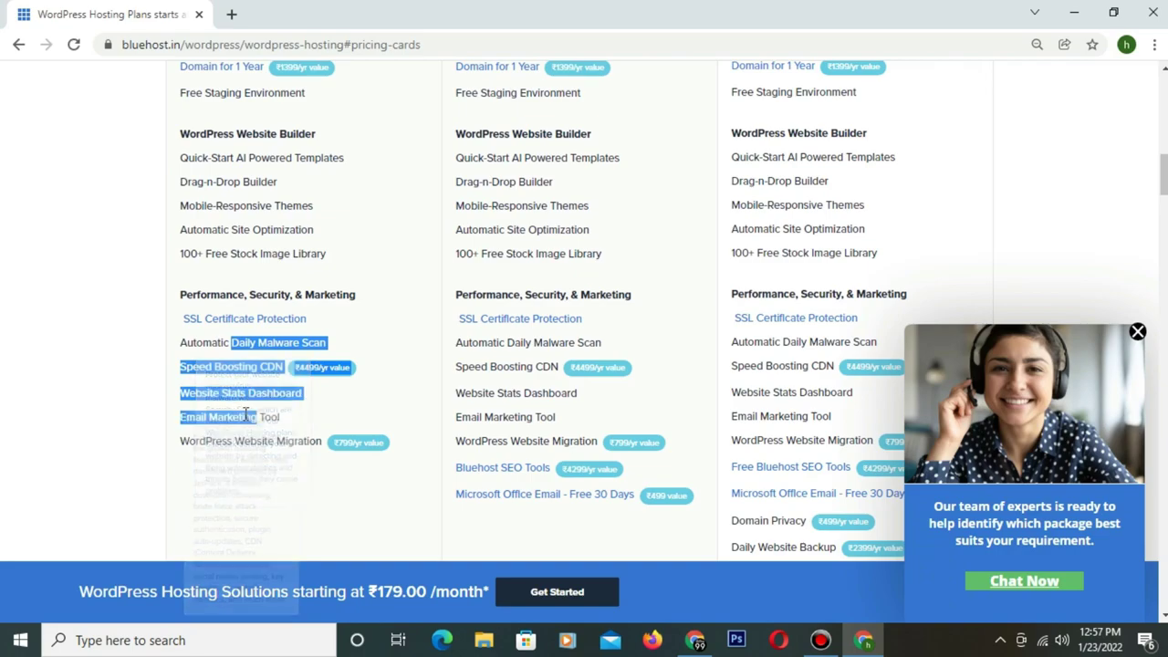
{"action": "scroll", "coordinate": [246, 416], "scroll_direction": "up", "scroll_amount": 1}
{"action": "scroll", "coordinate": [245, 415], "scroll_direction": "up", "scroll_amount": 1}
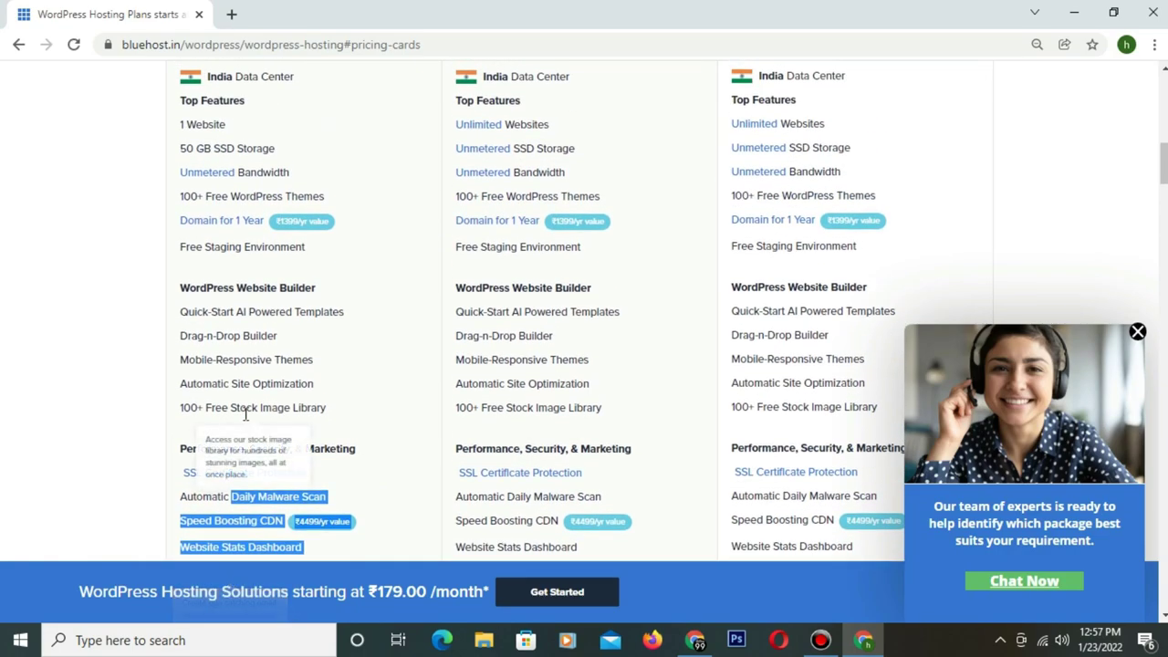
{"action": "scroll", "coordinate": [244, 415], "scroll_direction": "up", "scroll_amount": 2}
Step: Select the Basic plan and submit yourdomainnn3377 with the .com extension as the new domain
{"action": "left_click", "coordinate": [212, 241]}
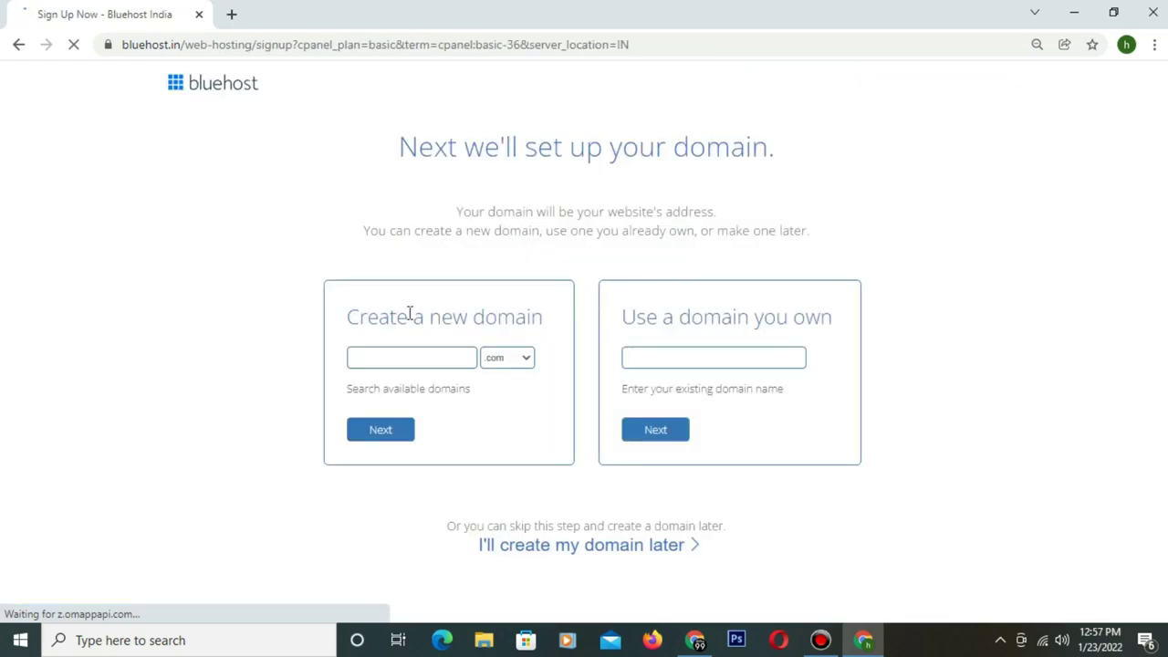
{"action": "left_click", "coordinate": [406, 349]}
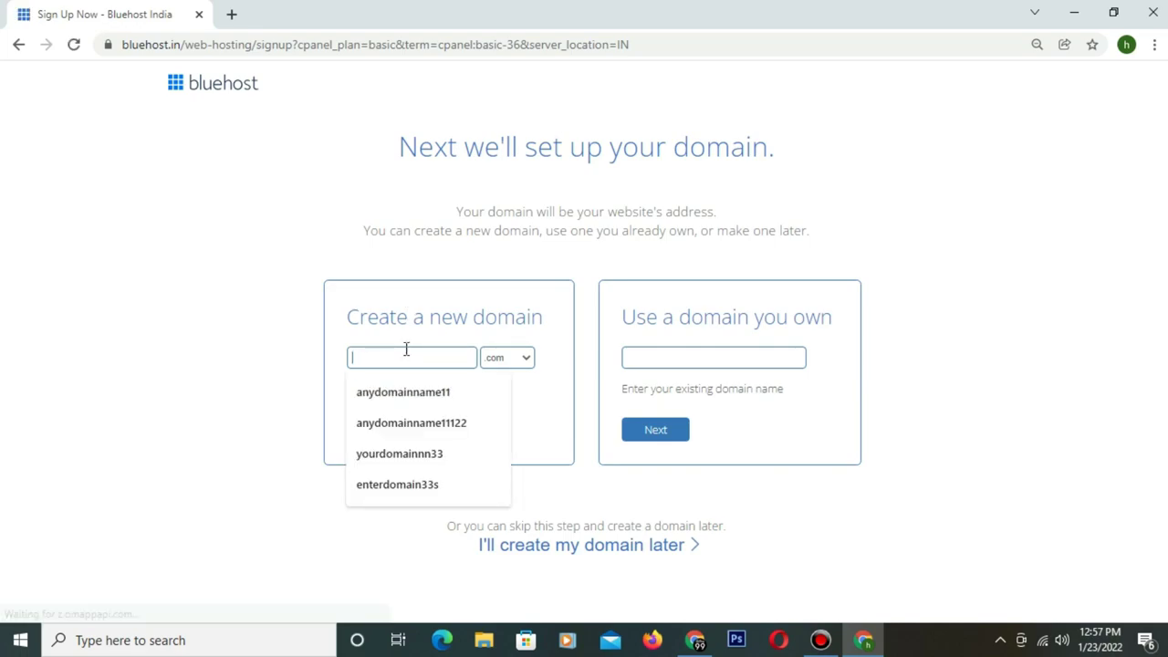
{"action": "type", "text": "yourdomainnn33"}
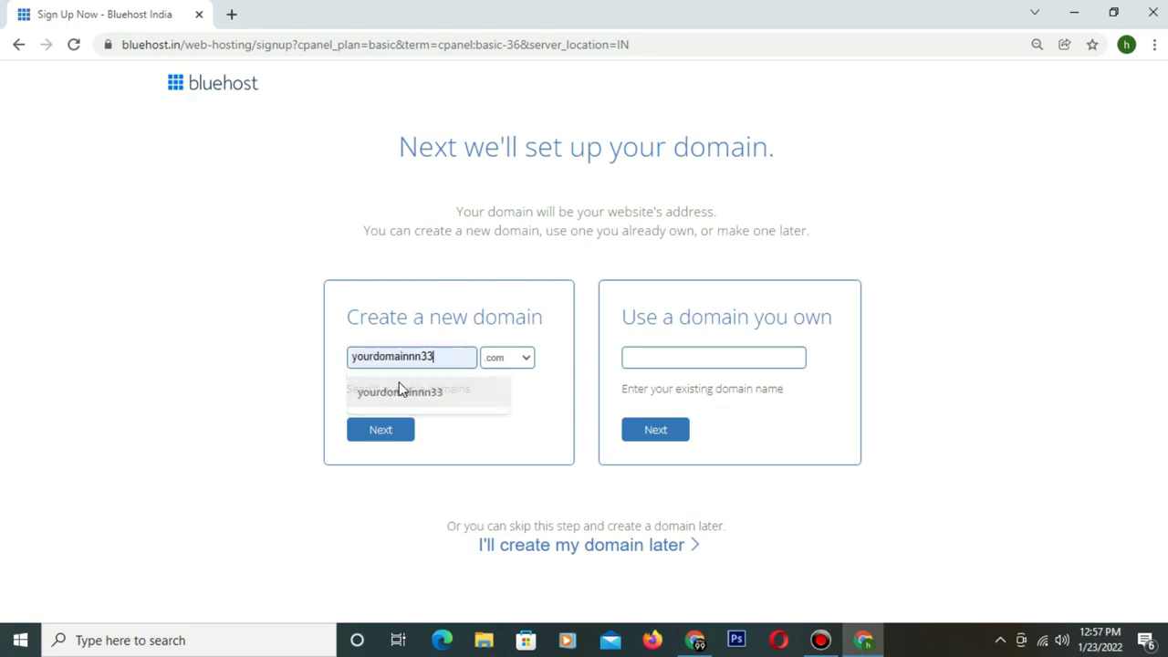
{"action": "left_click", "coordinate": [402, 385]}
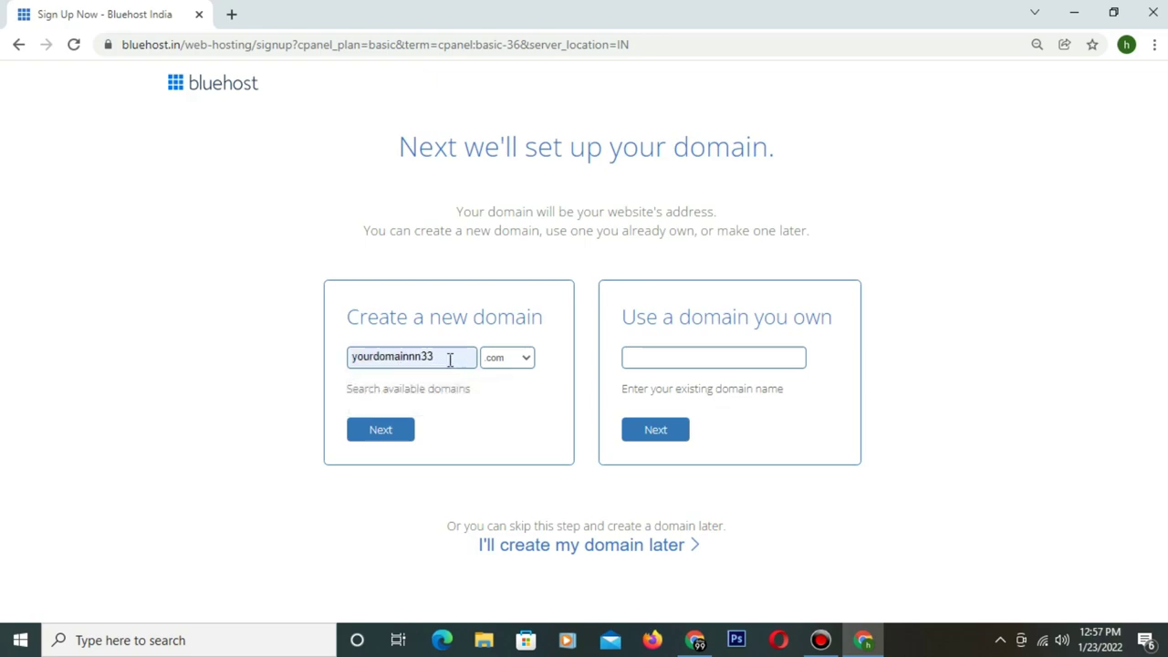
{"action": "type", "text": "77"}
{"action": "left_click", "coordinate": [494, 365]}
{"action": "left_click", "coordinate": [493, 370]}
{"action": "left_click", "coordinate": [398, 431]}
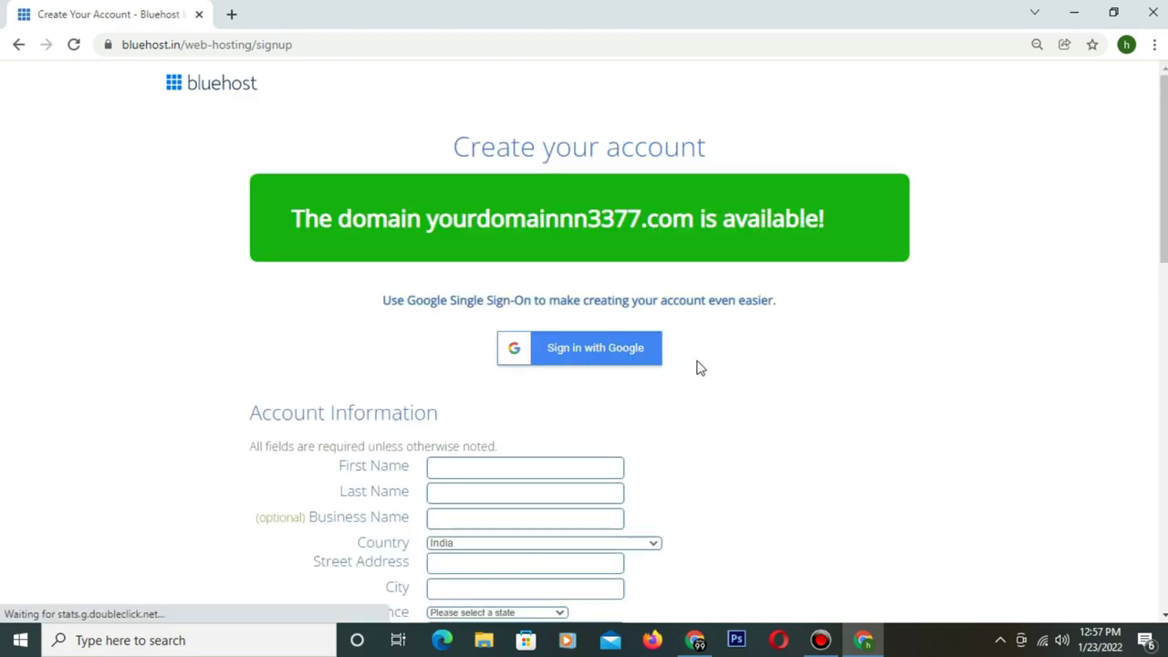
Step: Set the account plan in the package information to Basic 12 Month Price - ₹299.00/mo
{"action": "scroll", "coordinate": [850, 360], "scroll_direction": "down", "scroll_amount": 5}
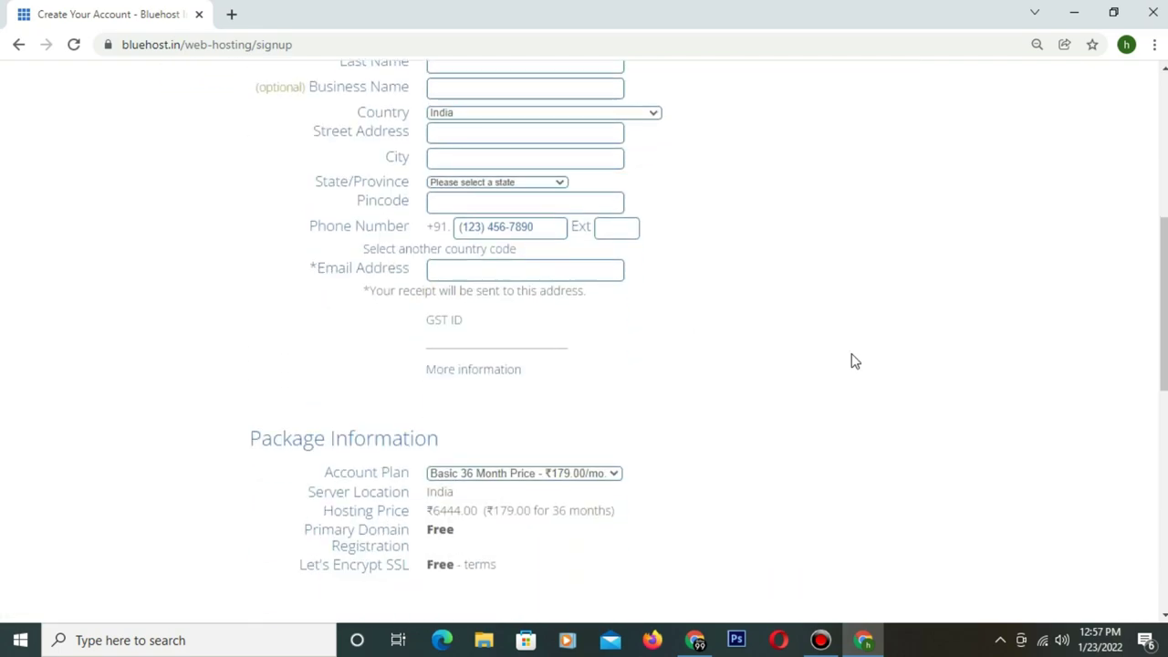
{"action": "scroll", "coordinate": [850, 361], "scroll_direction": "down", "scroll_amount": 4}
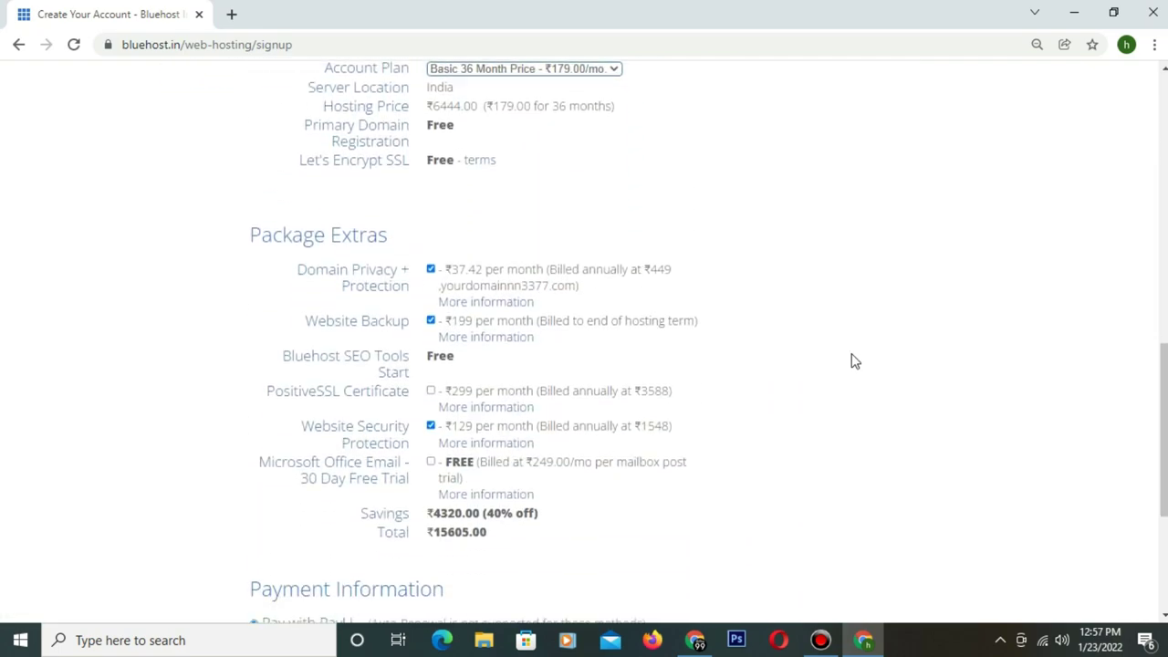
{"action": "left_click", "coordinate": [581, 73]}
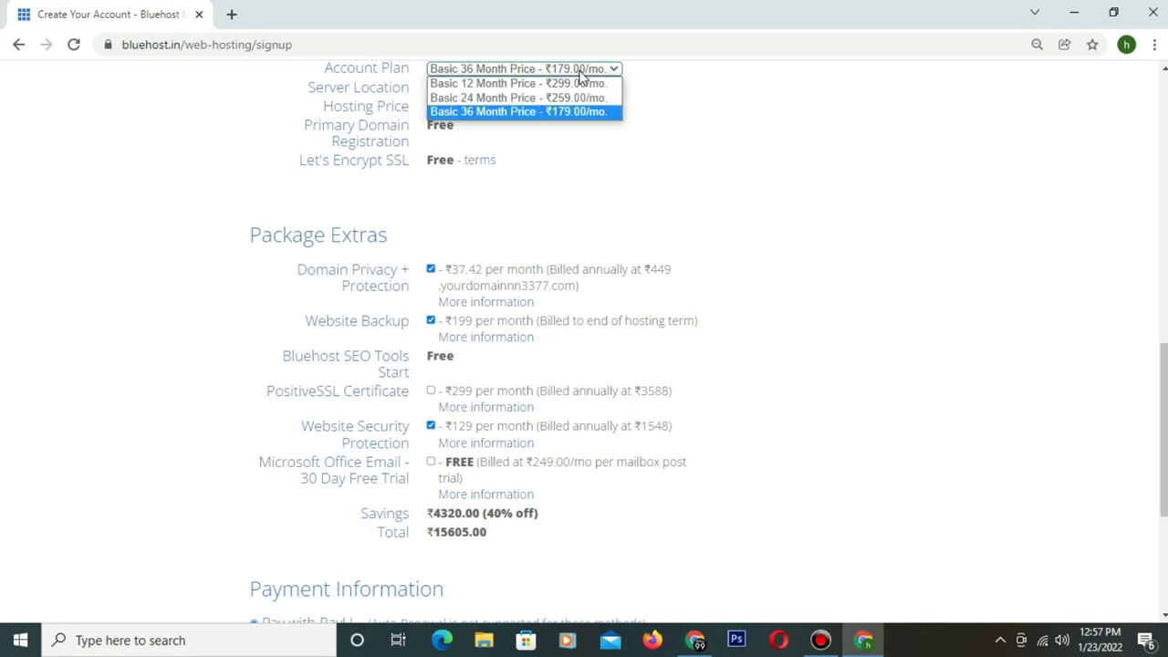
{"action": "left_click", "coordinate": [578, 72]}
{"action": "left_click", "coordinate": [579, 73]}
{"action": "left_click", "coordinate": [578, 73]}
{"action": "left_click", "coordinate": [579, 73]}
{"action": "key", "text": "Up"}
{"action": "key", "text": "Up"}
{"action": "key", "text": "Return"}
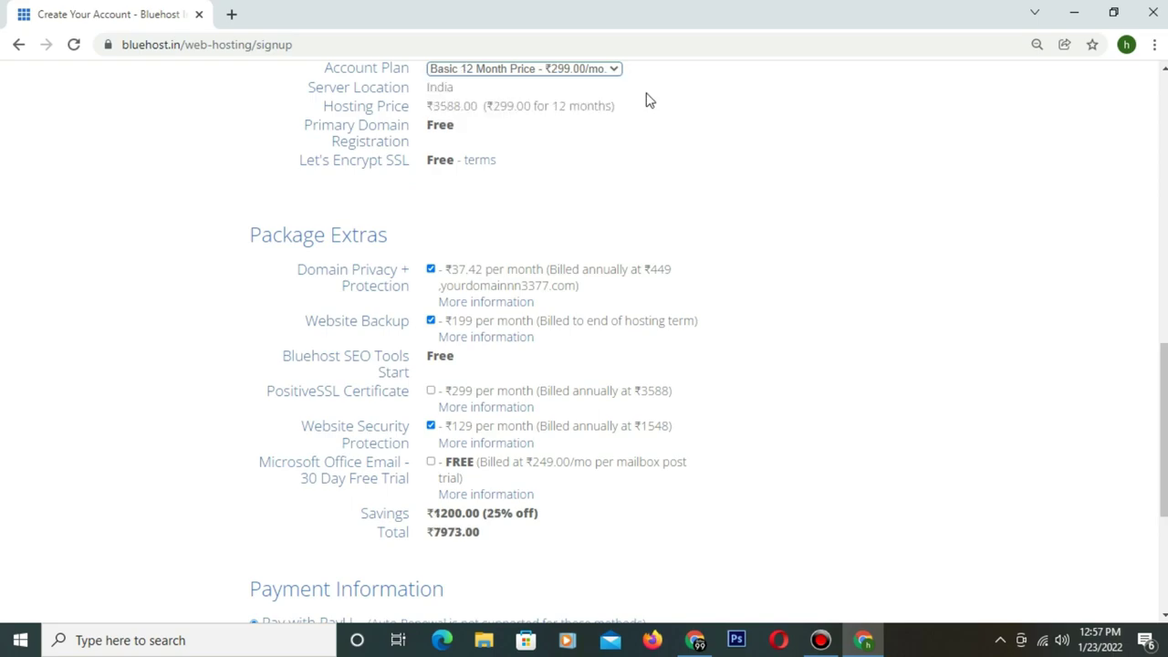
Step: Review the 12-month hosting price and the account information fields of the signup form
{"action": "left_click_drag", "start_coordinate": [423, 106], "coordinate": [516, 106]}
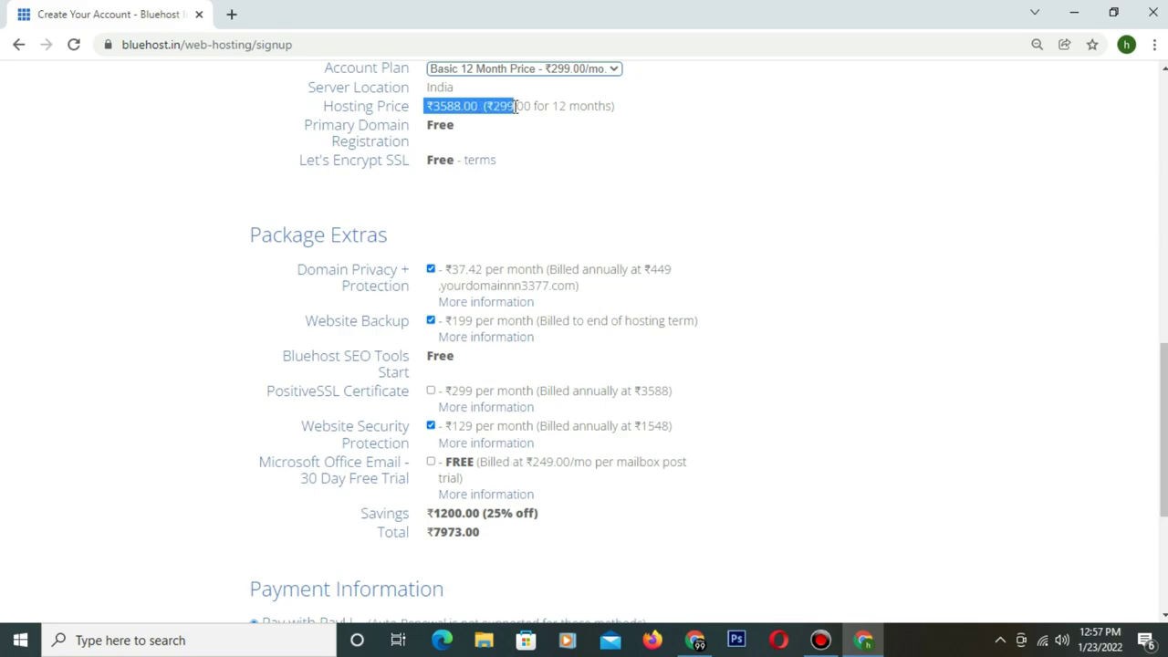
{"action": "scroll", "coordinate": [496, 301], "scroll_direction": "down", "scroll_amount": 3}
{"action": "scroll", "coordinate": [495, 315], "scroll_direction": "up", "scroll_amount": 2}
{"action": "scroll", "coordinate": [482, 222], "scroll_direction": "up", "scroll_amount": 10}
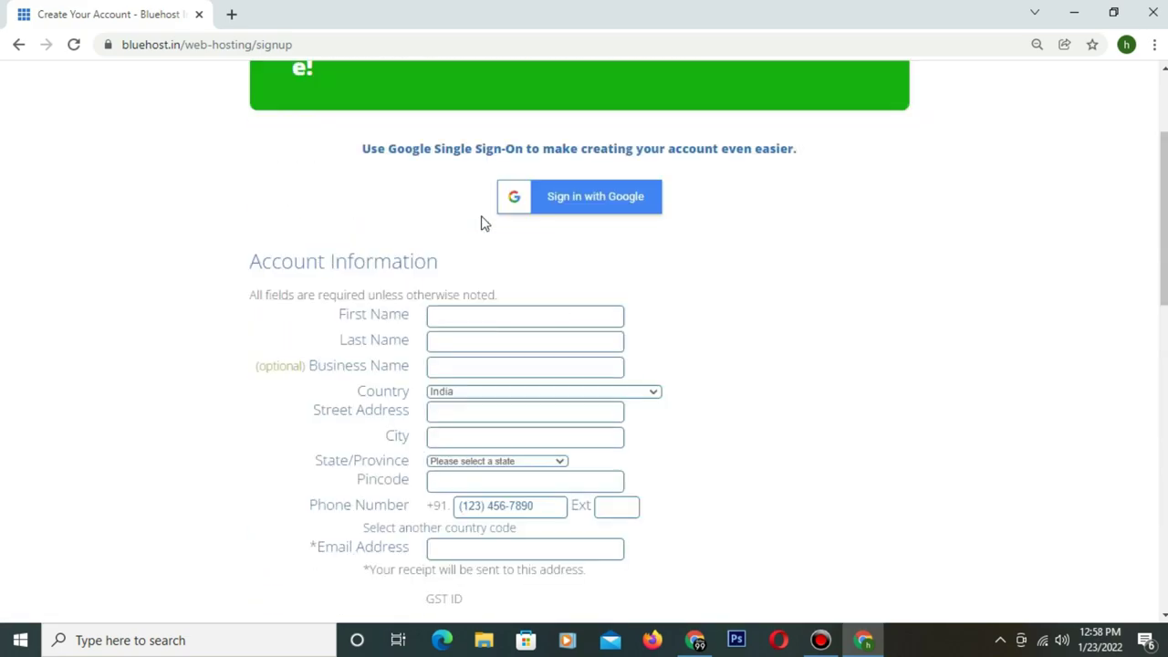
{"action": "scroll", "coordinate": [481, 219], "scroll_direction": "down", "scroll_amount": 10}
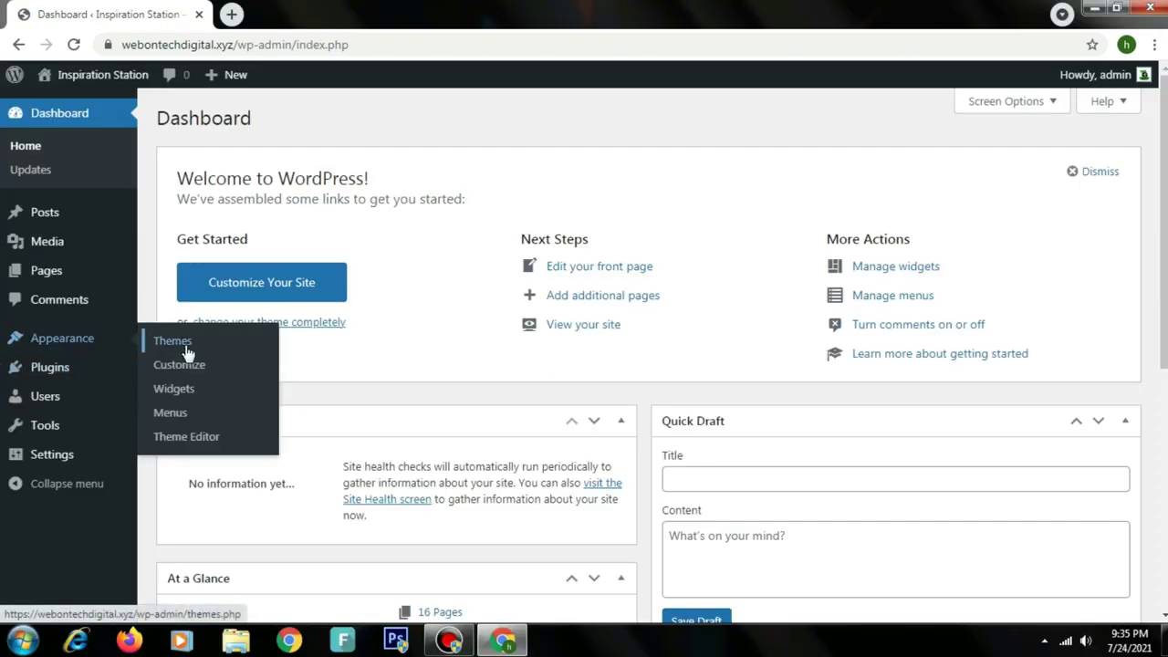
Step: In the WordPress admin, search the theme directory for "astra" and install and activate the Astra theme
{"action": "left_click", "coordinate": [187, 344]}
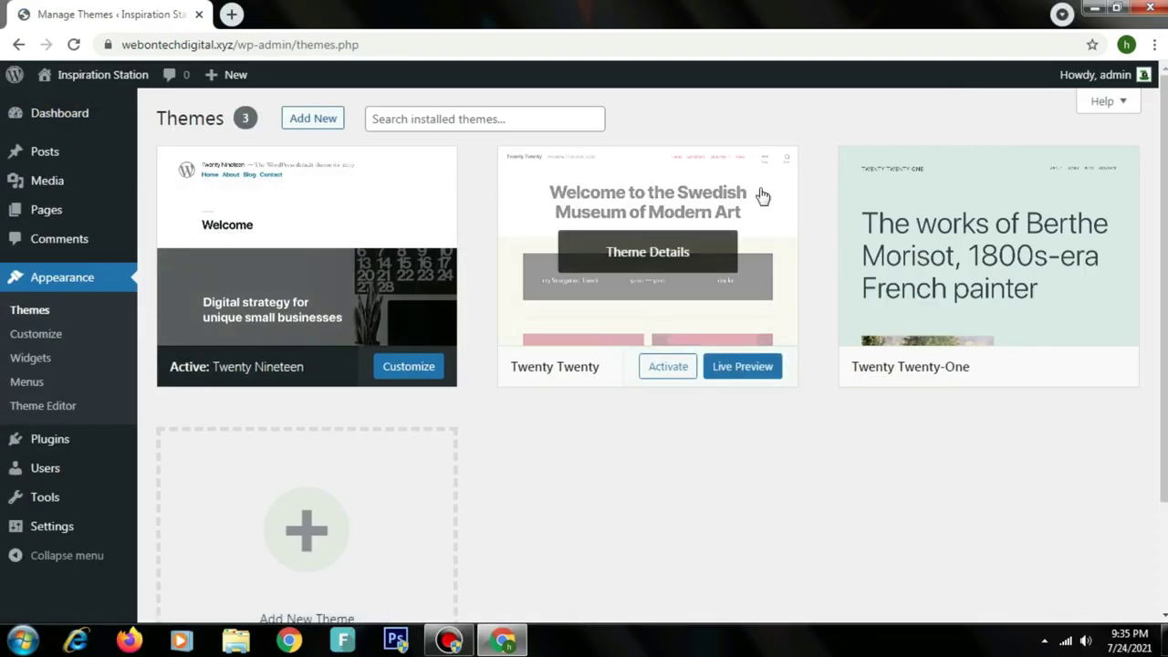
{"action": "left_click", "coordinate": [284, 125]}
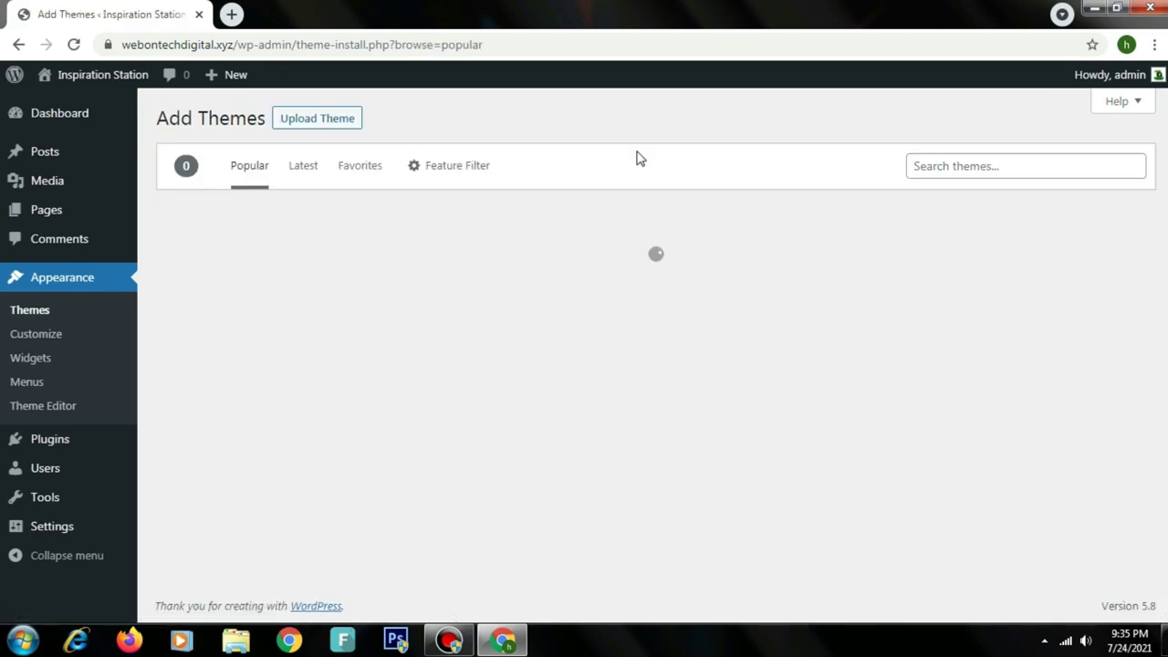
{"action": "left_click", "coordinate": [1002, 167]}
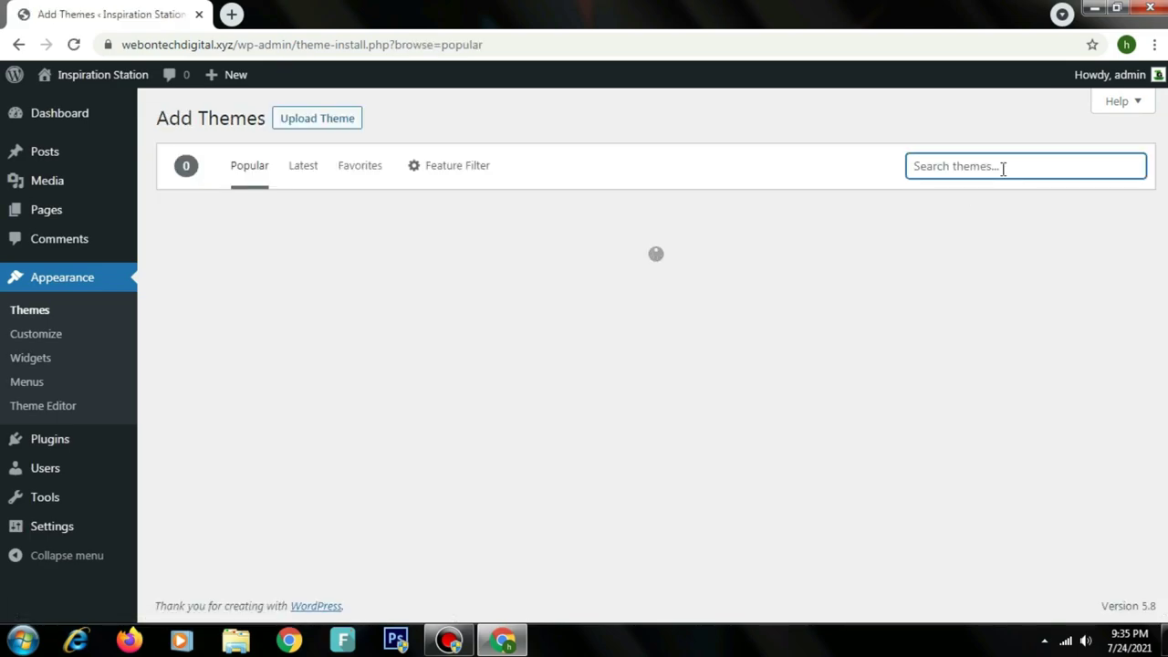
{"action": "type", "text": "astra"}
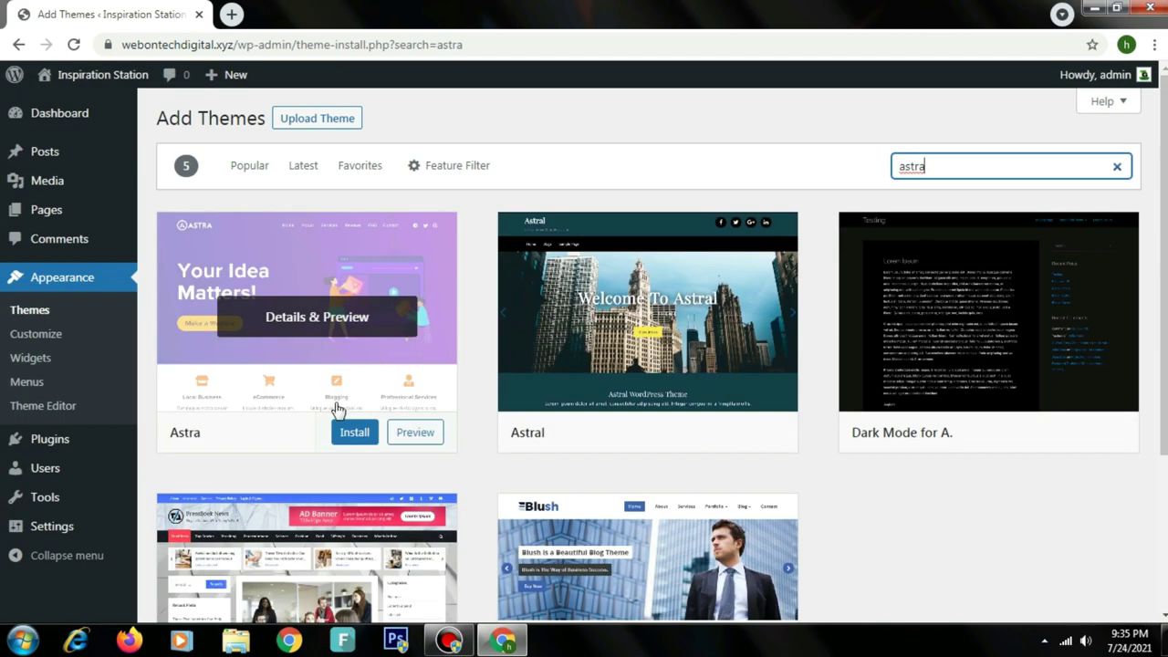
{"action": "left_click", "coordinate": [354, 431]}
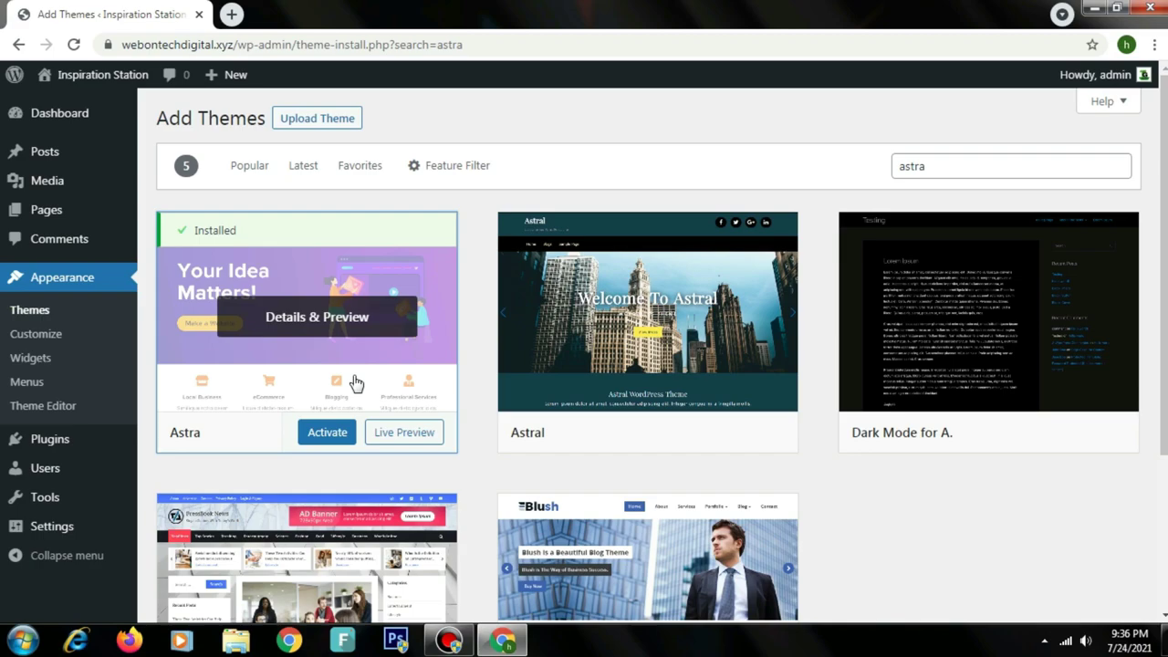
{"action": "left_click", "coordinate": [338, 449]}
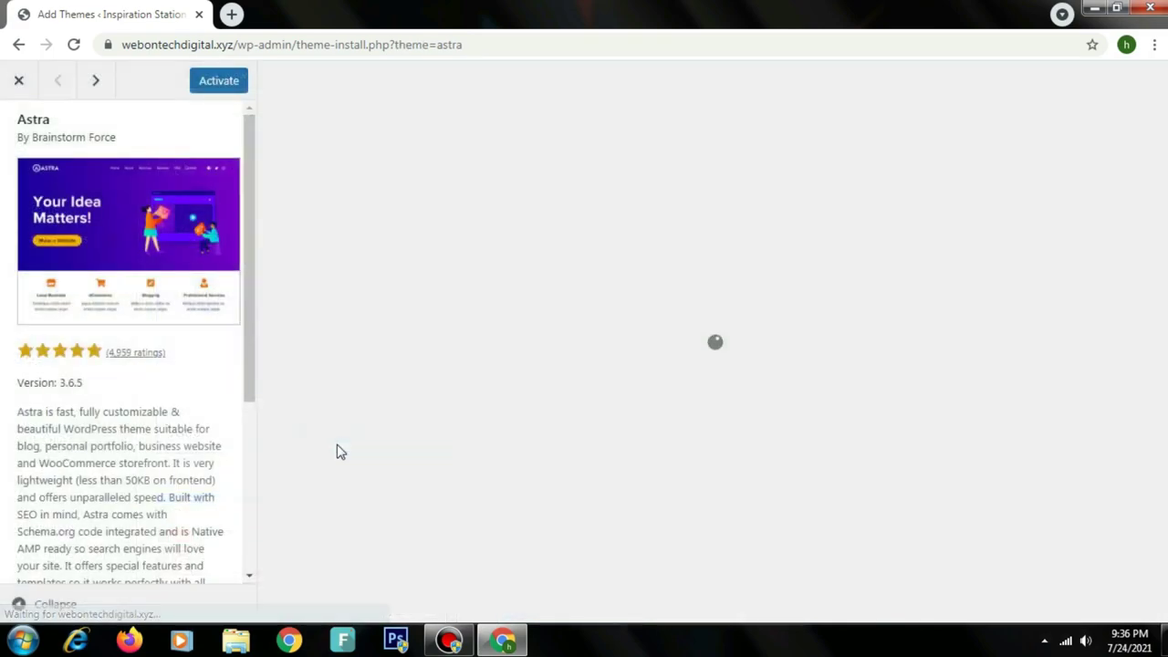
{"action": "left_click", "coordinate": [220, 84]}
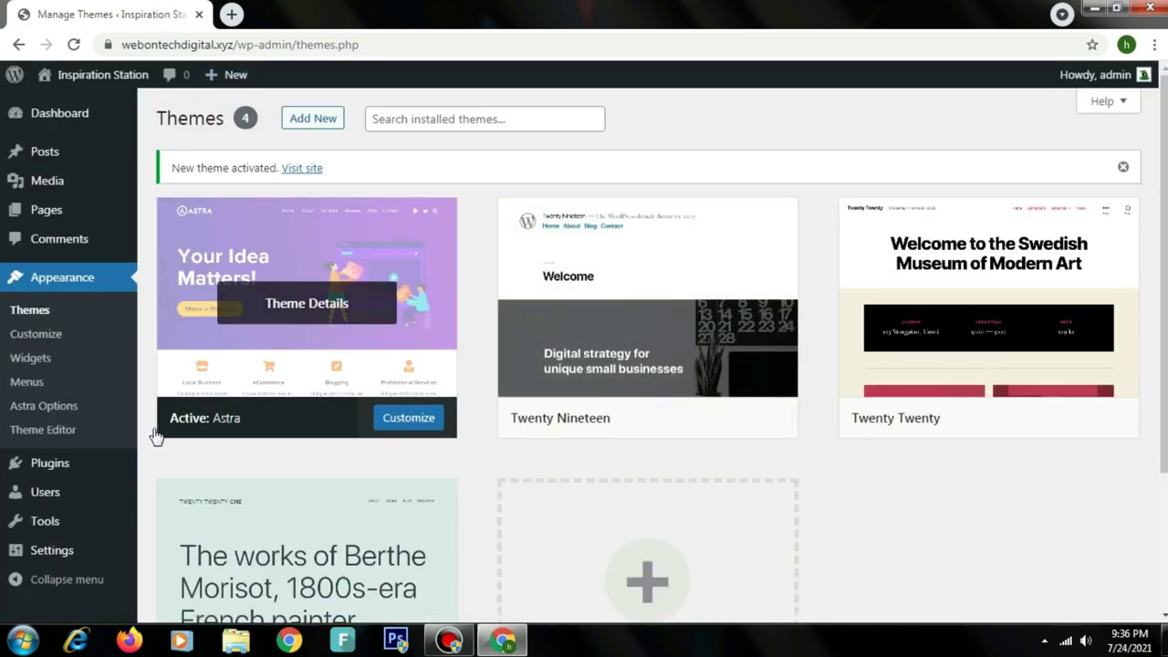
Step: Search for new plugins with "astra" and install and activate the Starter Templates plugin
{"action": "mouse_move", "coordinate": [102, 470]}
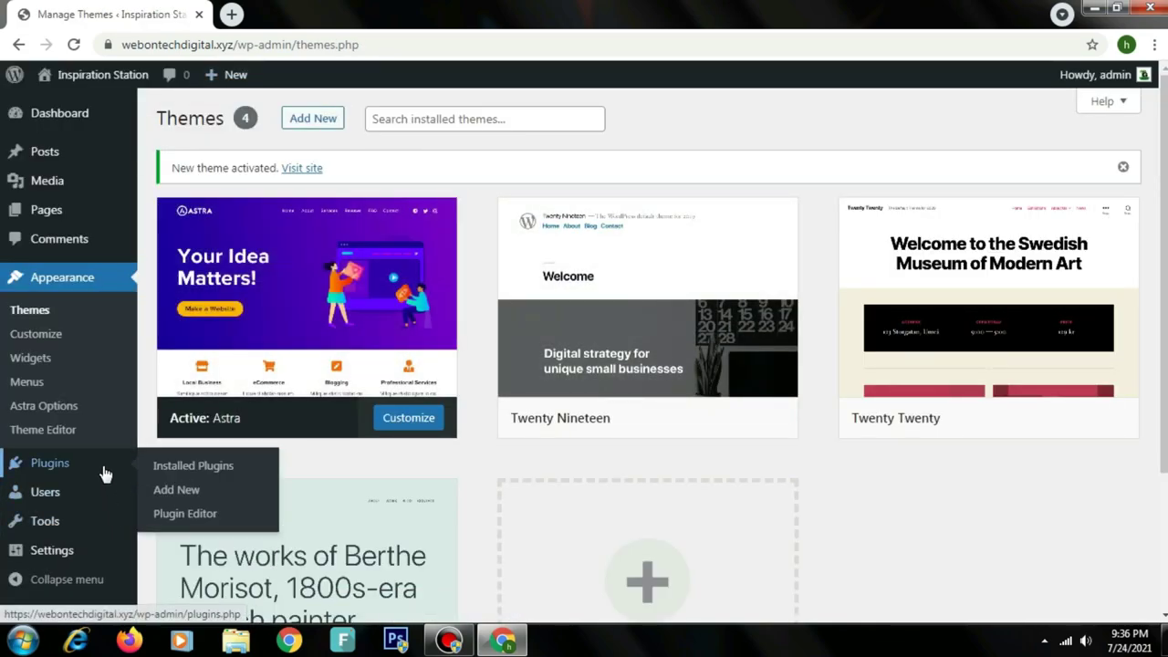
{"action": "left_click", "coordinate": [212, 487]}
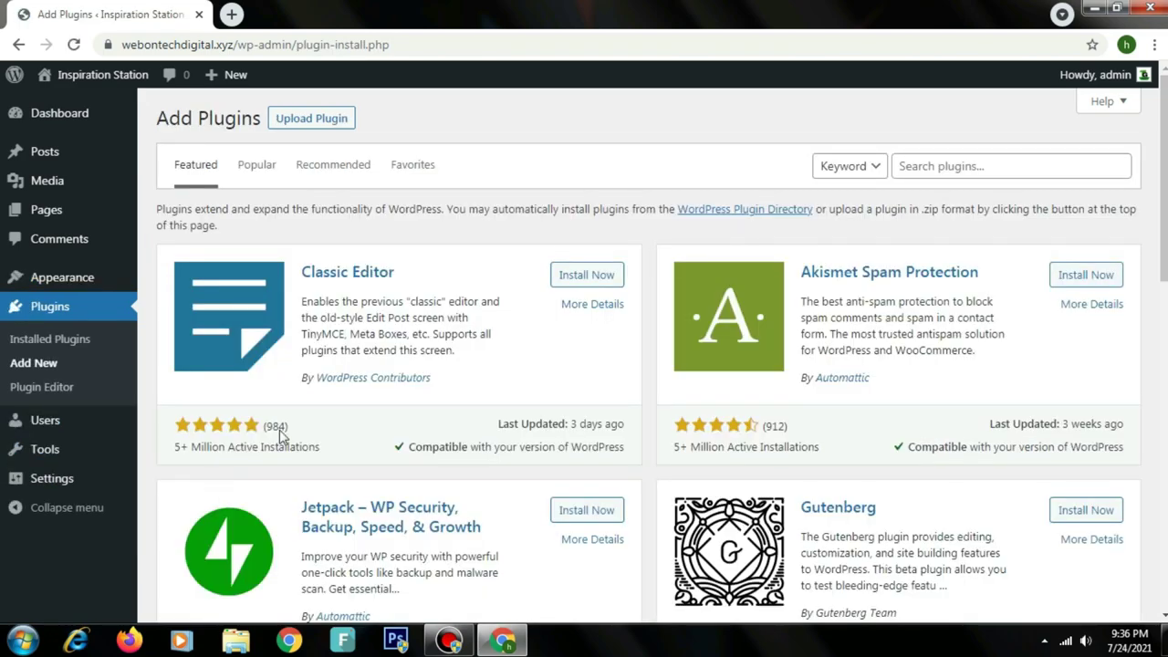
{"action": "left_click", "coordinate": [997, 169]}
{"action": "type", "text": "astra"}
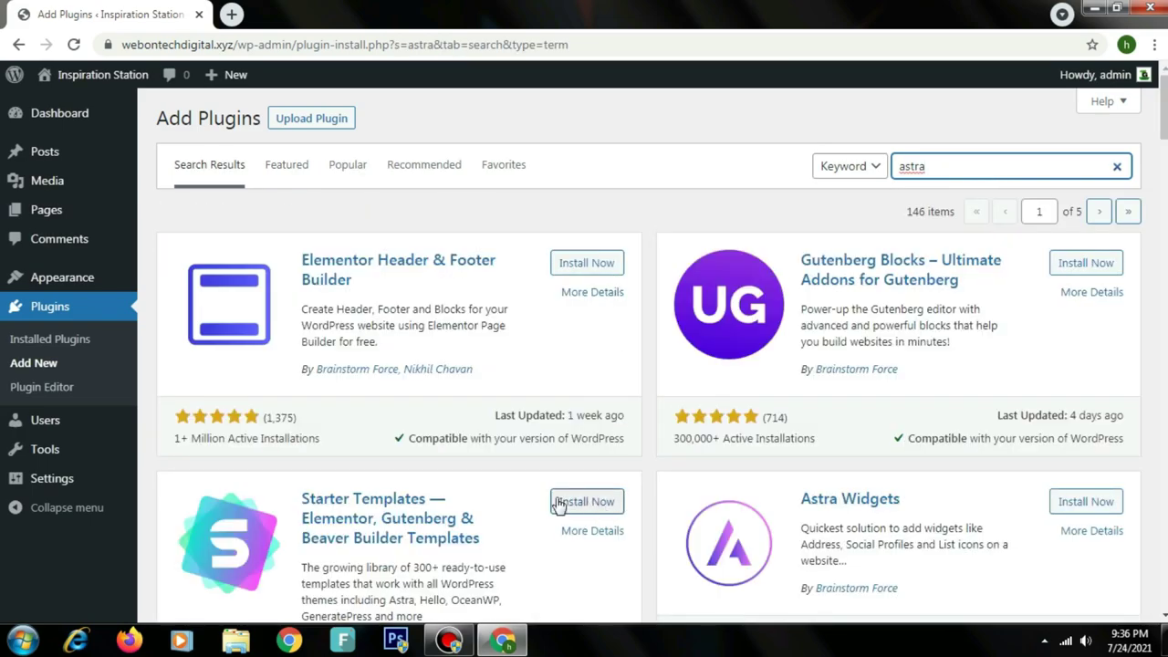
{"action": "left_click_drag", "start_coordinate": [502, 567], "coordinate": [582, 500]}
{"action": "left_click", "coordinate": [582, 500]}
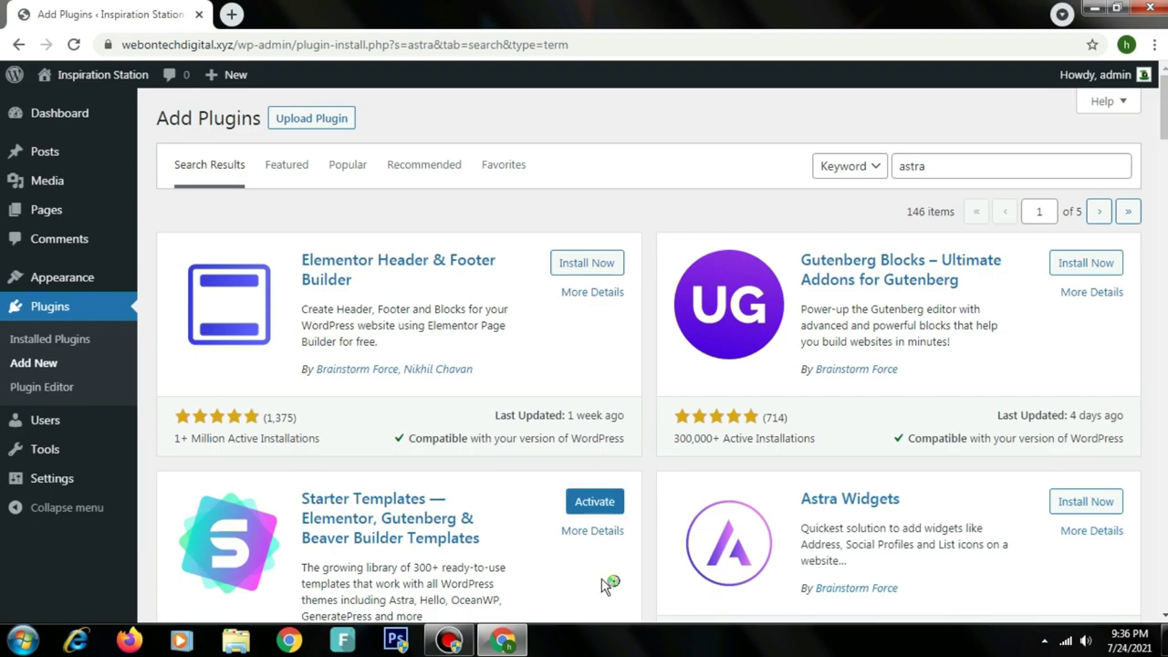
{"action": "left_click", "coordinate": [589, 509]}
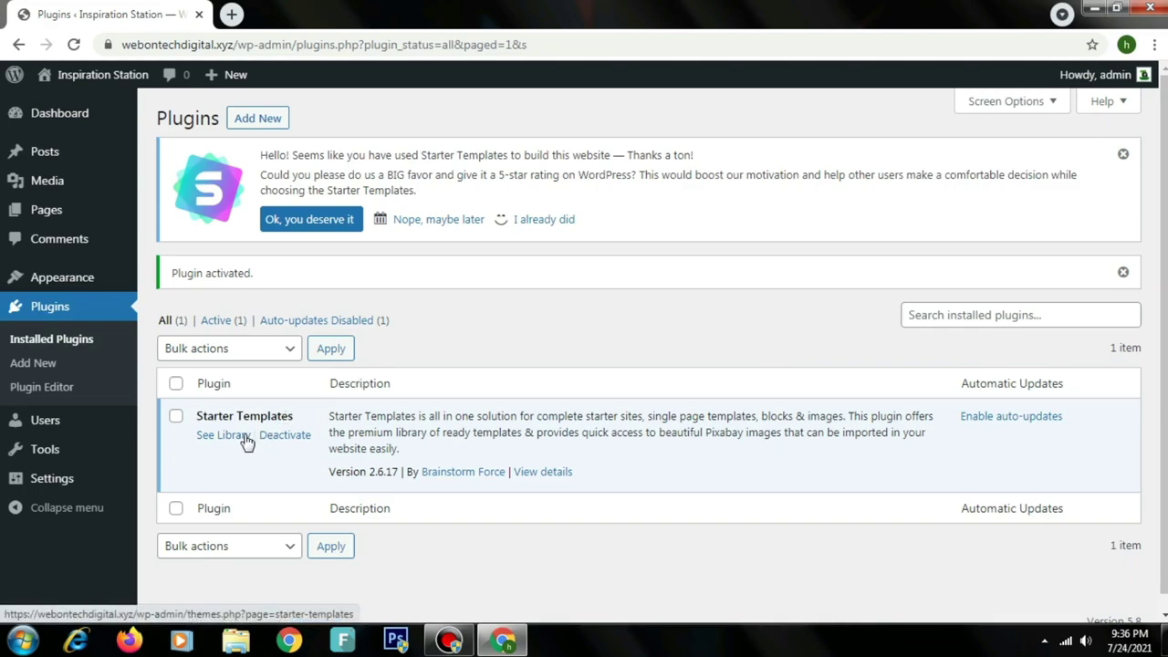
Step: Open the Starter Templates library from the installed plugin and filter the templates to Free
{"action": "left_click", "coordinate": [215, 437]}
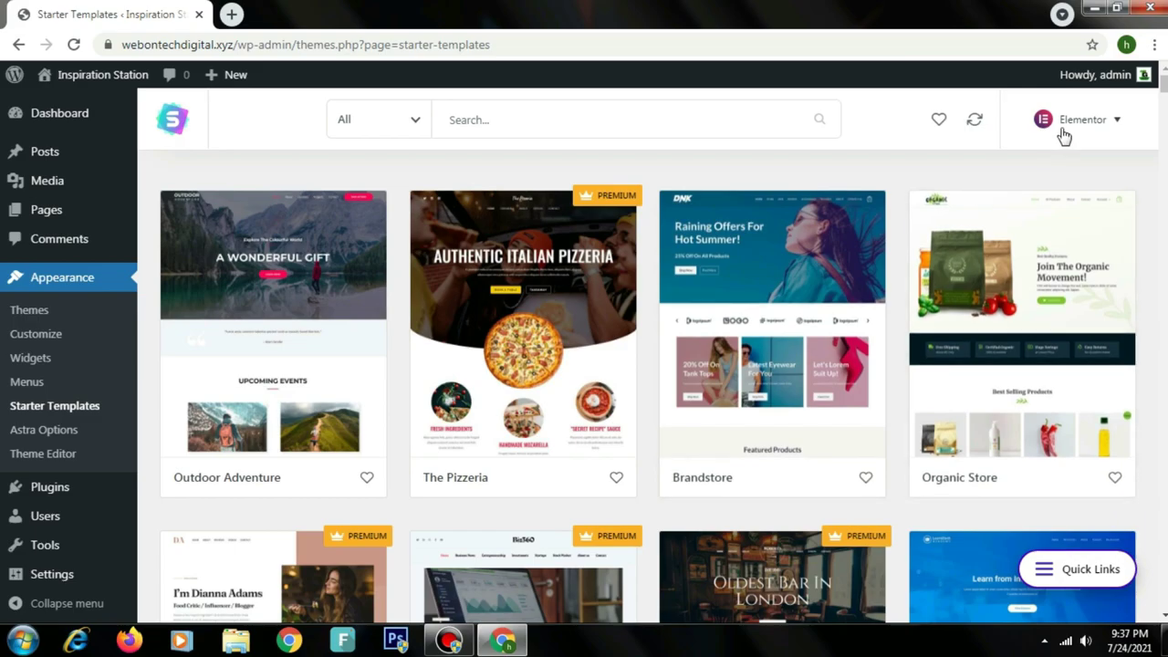
{"action": "scroll", "coordinate": [1162, 142], "scroll_direction": "down", "scroll_amount": 8}
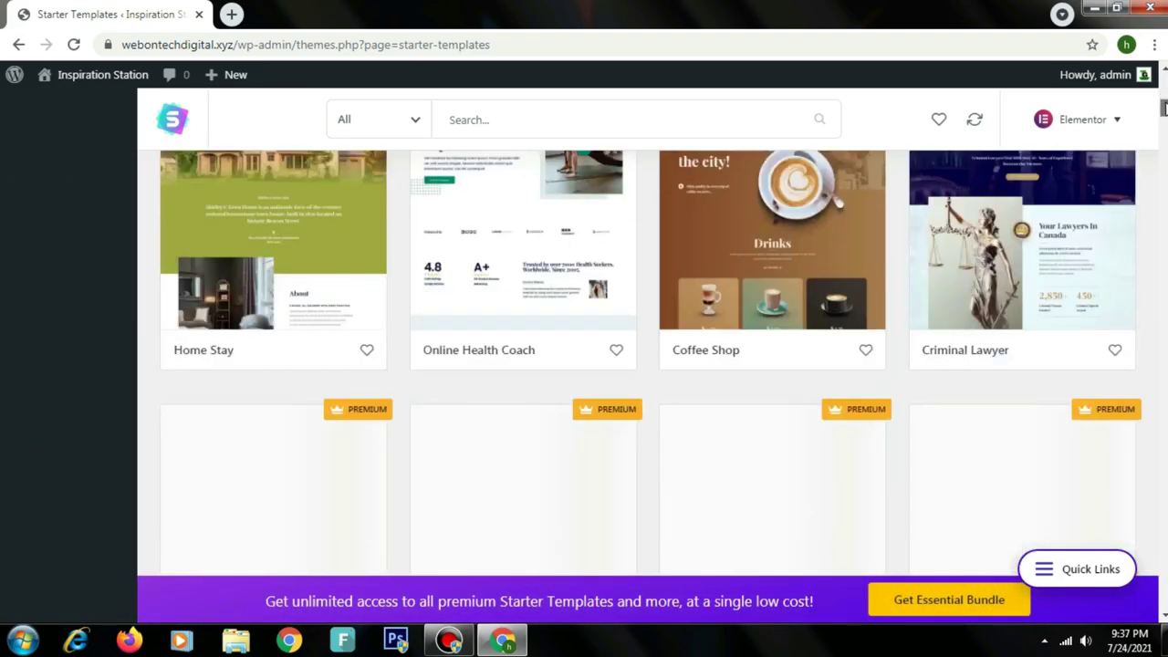
{"action": "left_click_drag", "start_coordinate": [1162, 107], "coordinate": [1163, 78]}
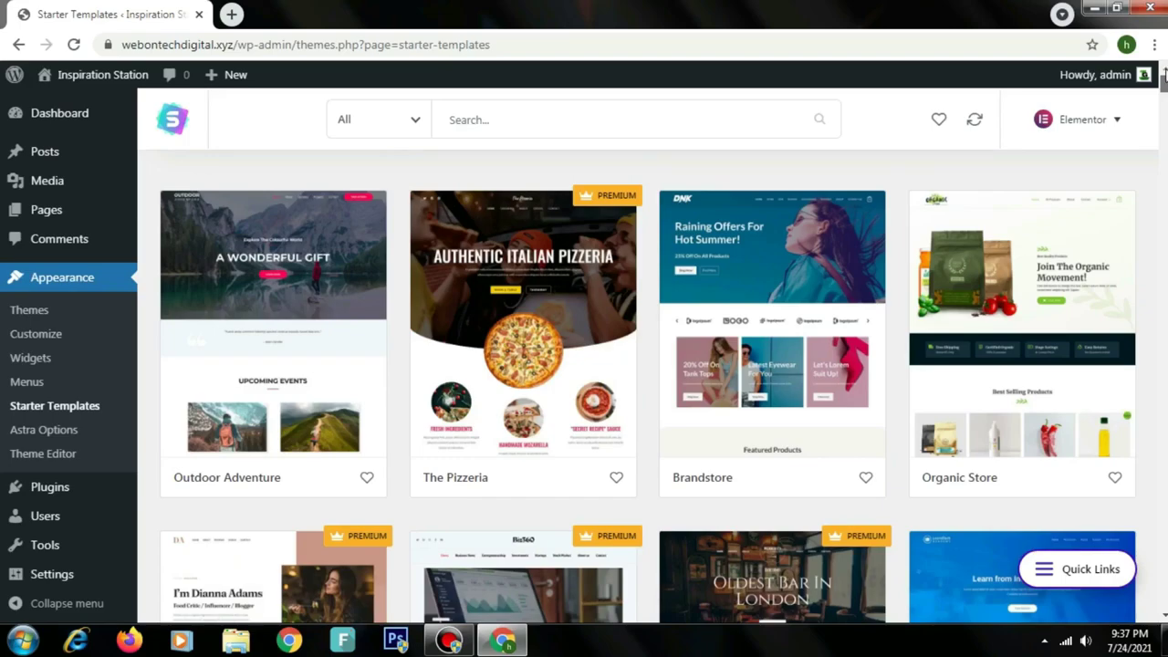
{"action": "left_click", "coordinate": [409, 120]}
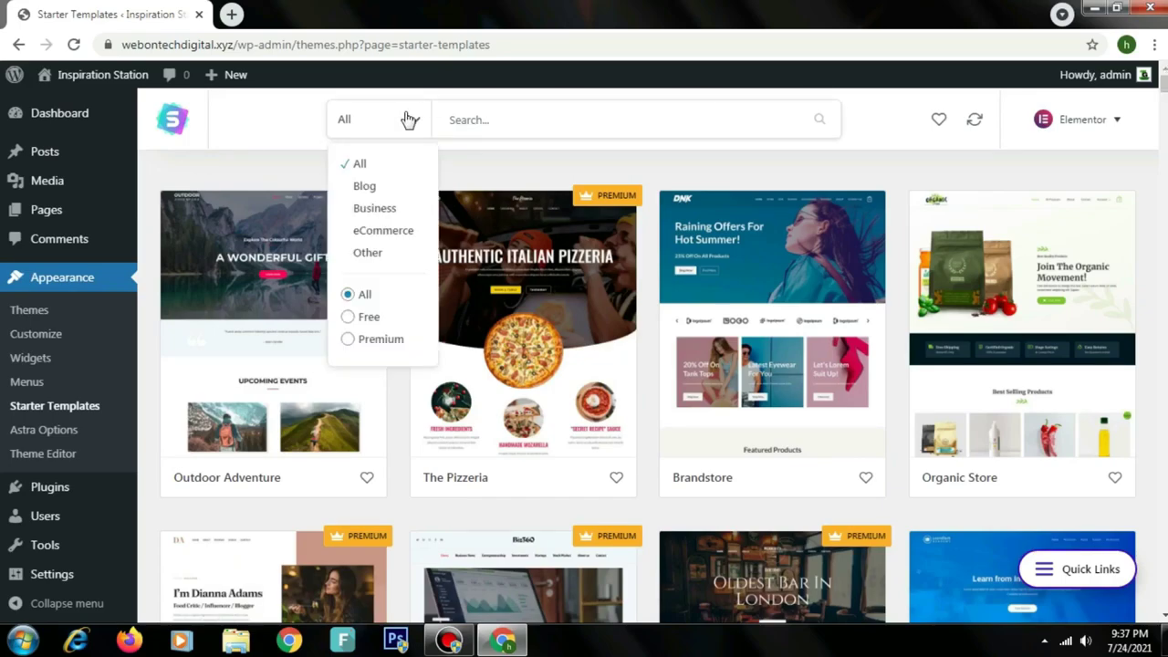
{"action": "left_click", "coordinate": [368, 319]}
Step: Browse the free Elementor templates and compare their designs and the types of business they cover
{"action": "scroll", "coordinate": [1058, 146], "scroll_direction": "down", "scroll_amount": 8}
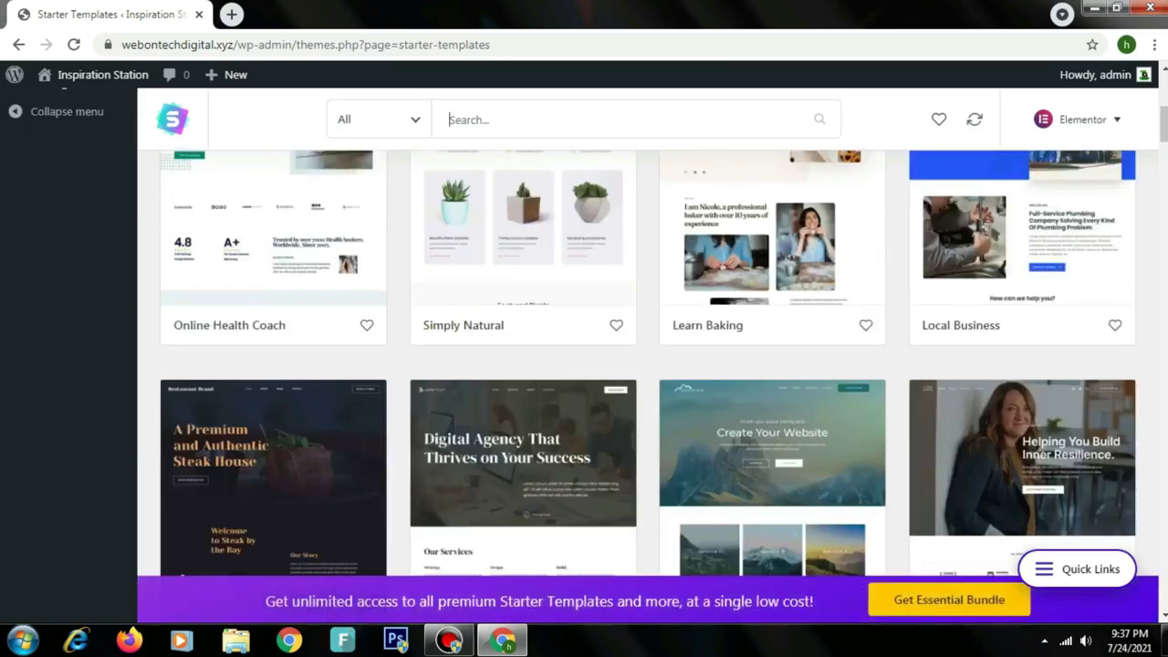
{"action": "scroll", "coordinate": [663, 358], "scroll_direction": "down", "scroll_amount": 7}
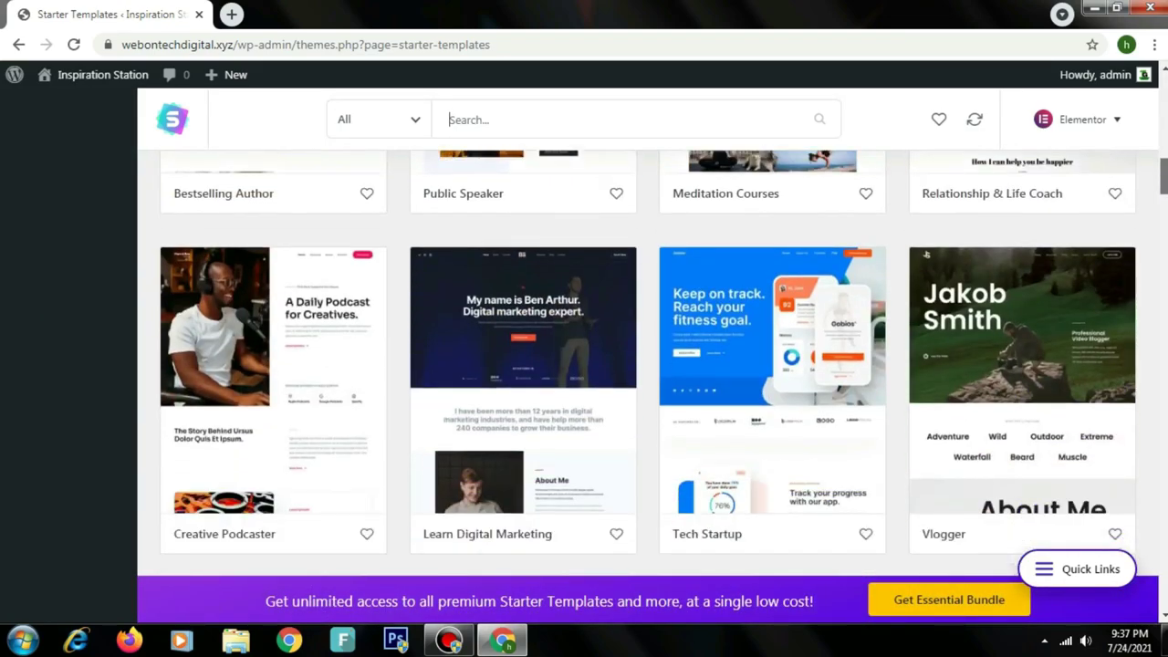
{"action": "scroll", "coordinate": [840, 203], "scroll_direction": "down", "scroll_amount": 1}
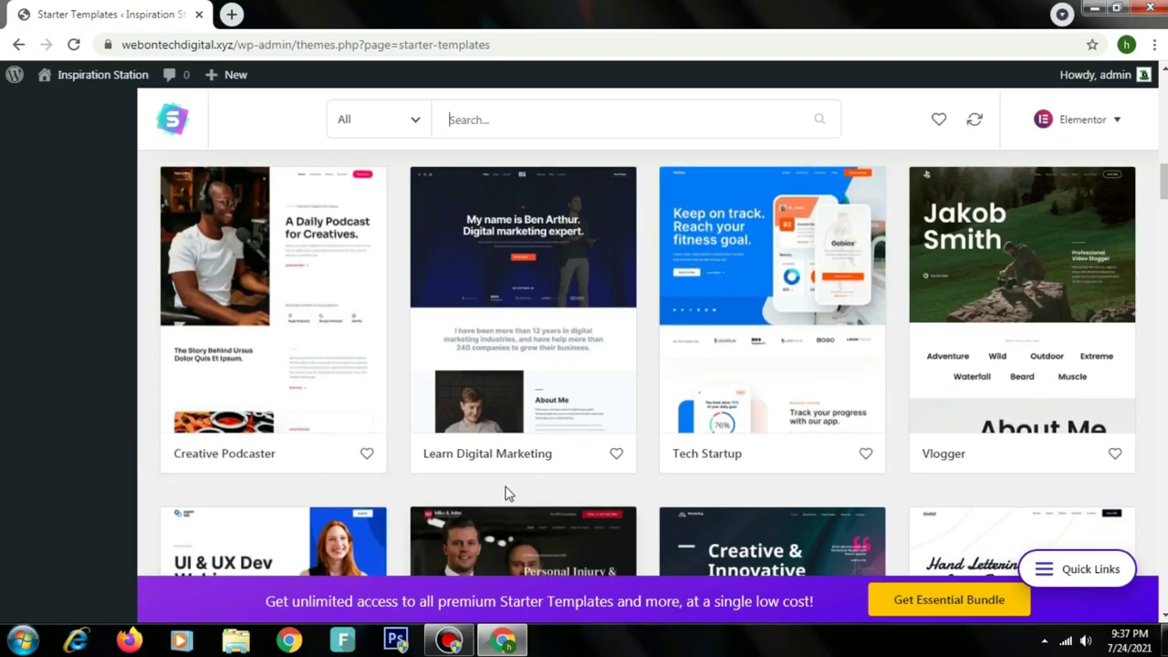
{"action": "triple_click", "coordinate": [525, 454]}
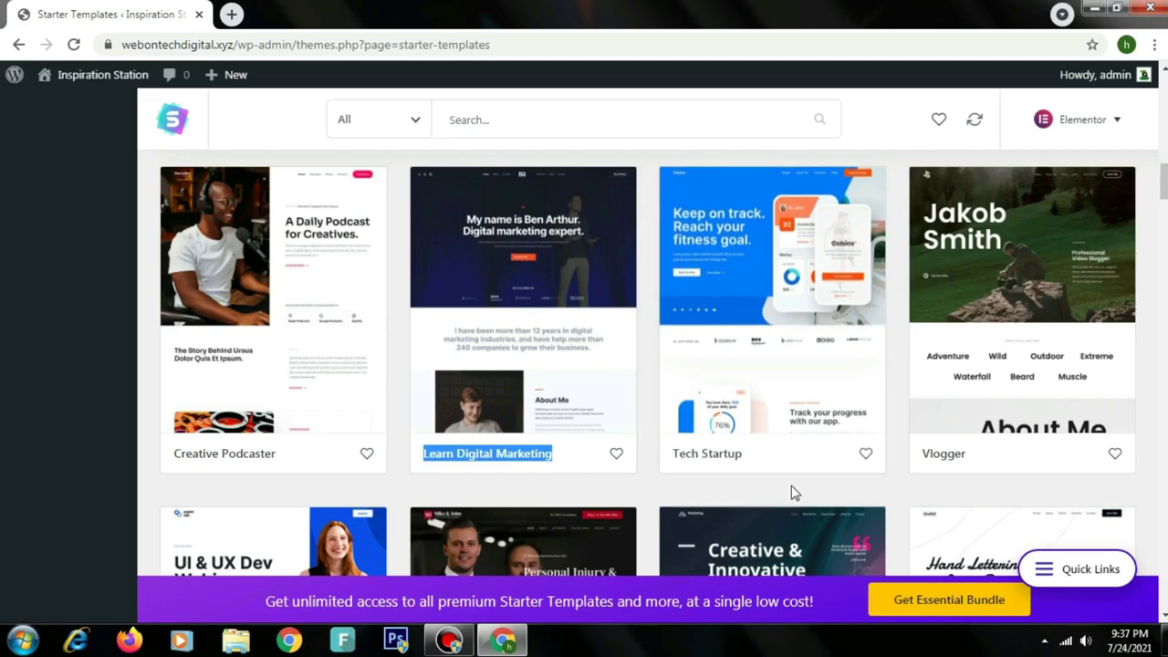
{"action": "triple_click", "coordinate": [707, 453]}
{"action": "scroll", "coordinate": [1021, 334], "scroll_direction": "down", "scroll_amount": 5}
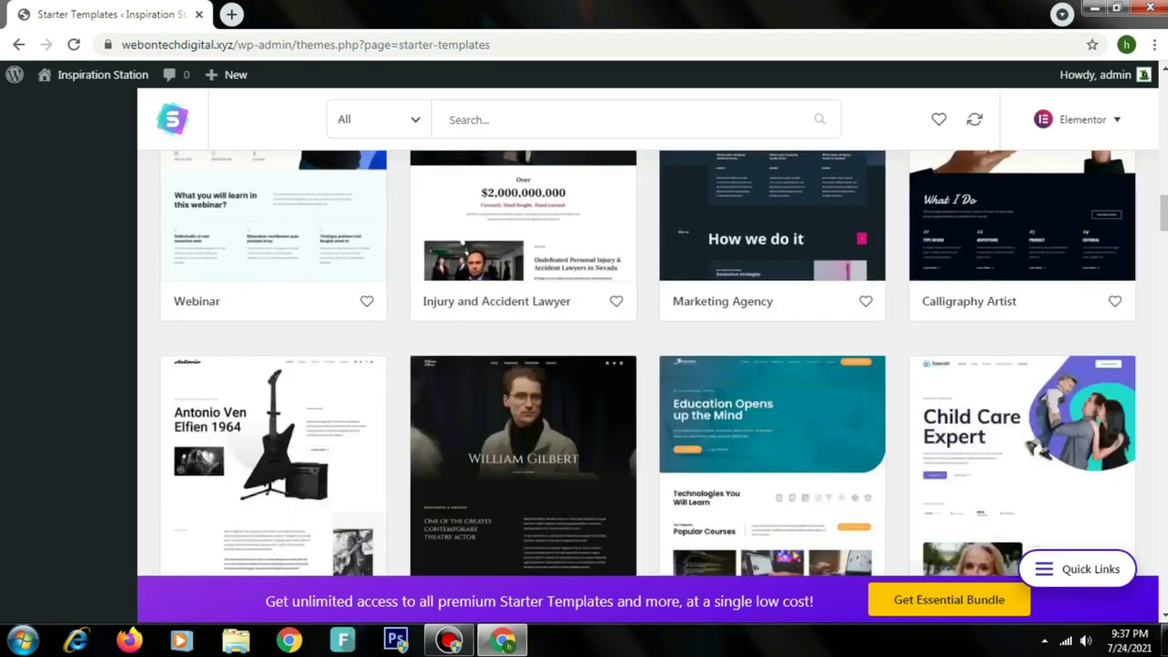
{"action": "left_click_drag", "start_coordinate": [1164, 219], "coordinate": [1164, 254]}
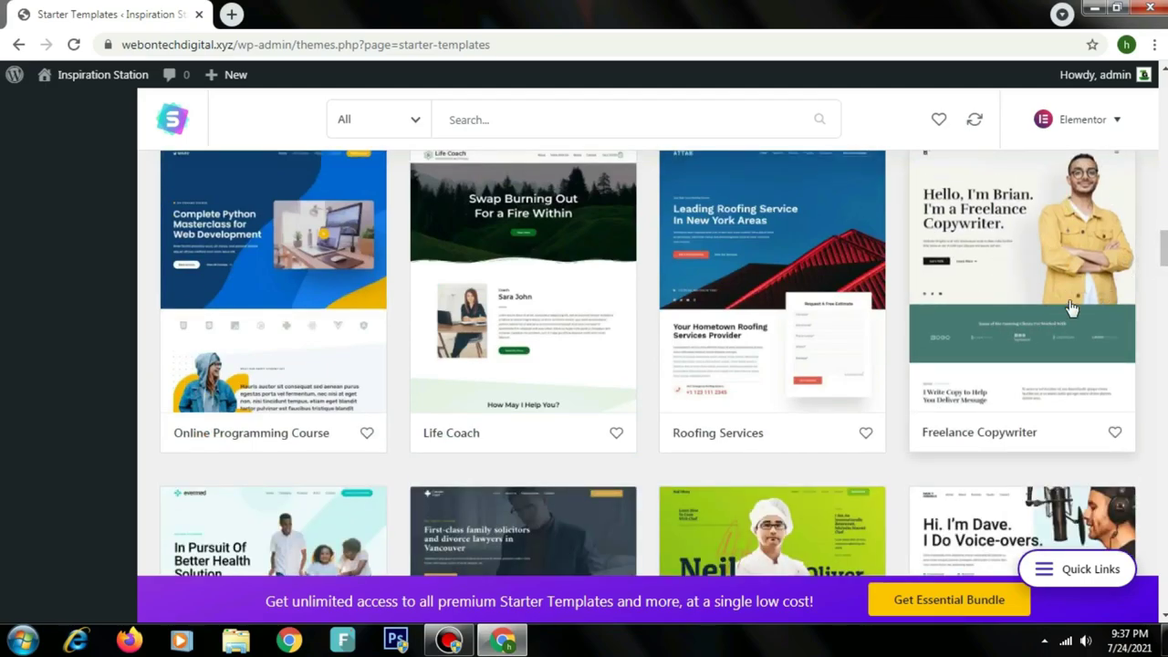
{"action": "scroll", "coordinate": [1158, 284], "scroll_direction": "down", "scroll_amount": 2}
{"action": "scroll", "coordinate": [1162, 310], "scroll_direction": "down", "scroll_amount": 8}
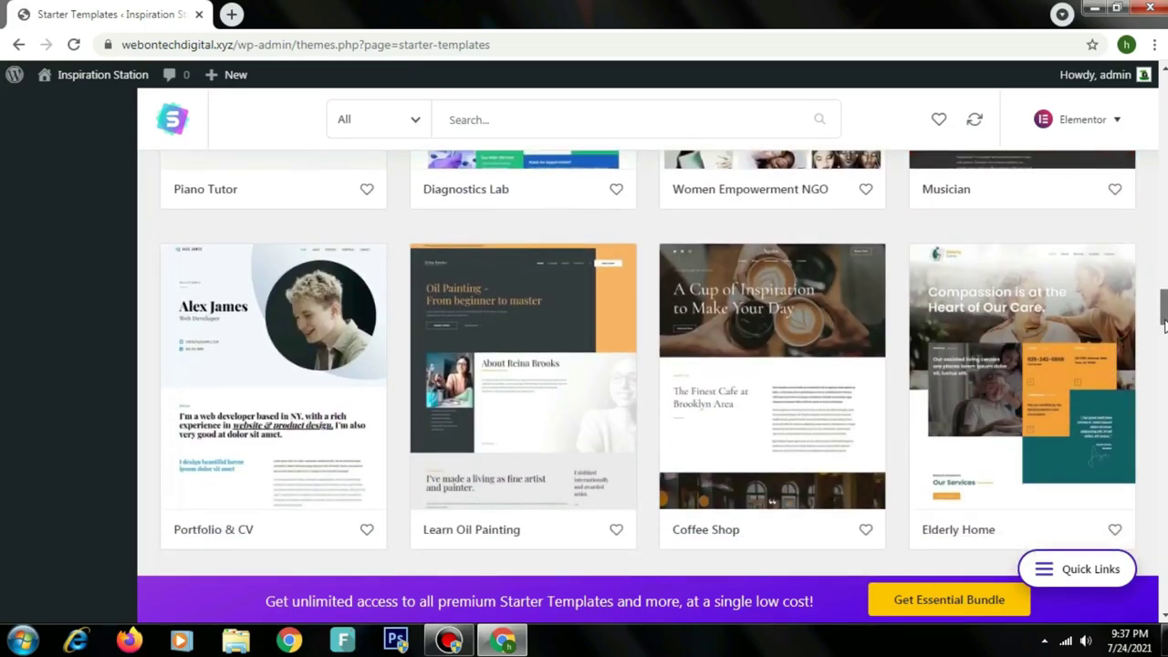
{"action": "scroll", "coordinate": [1164, 327], "scroll_direction": "down", "scroll_amount": 5}
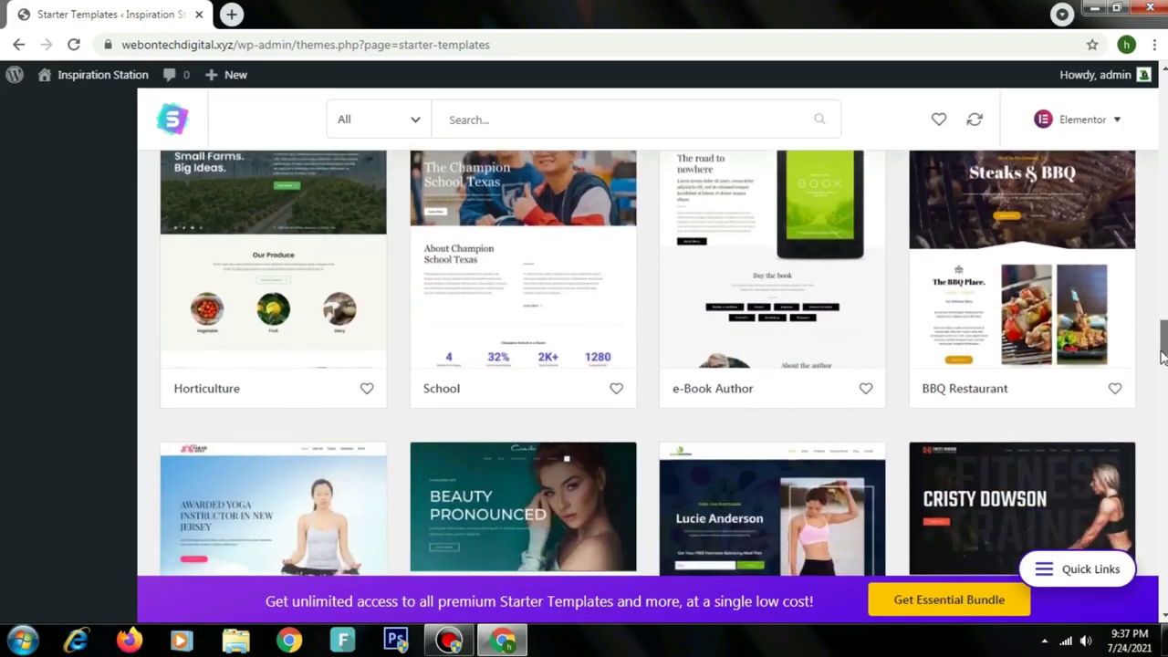
{"action": "scroll", "coordinate": [1162, 355], "scroll_direction": "down", "scroll_amount": 3}
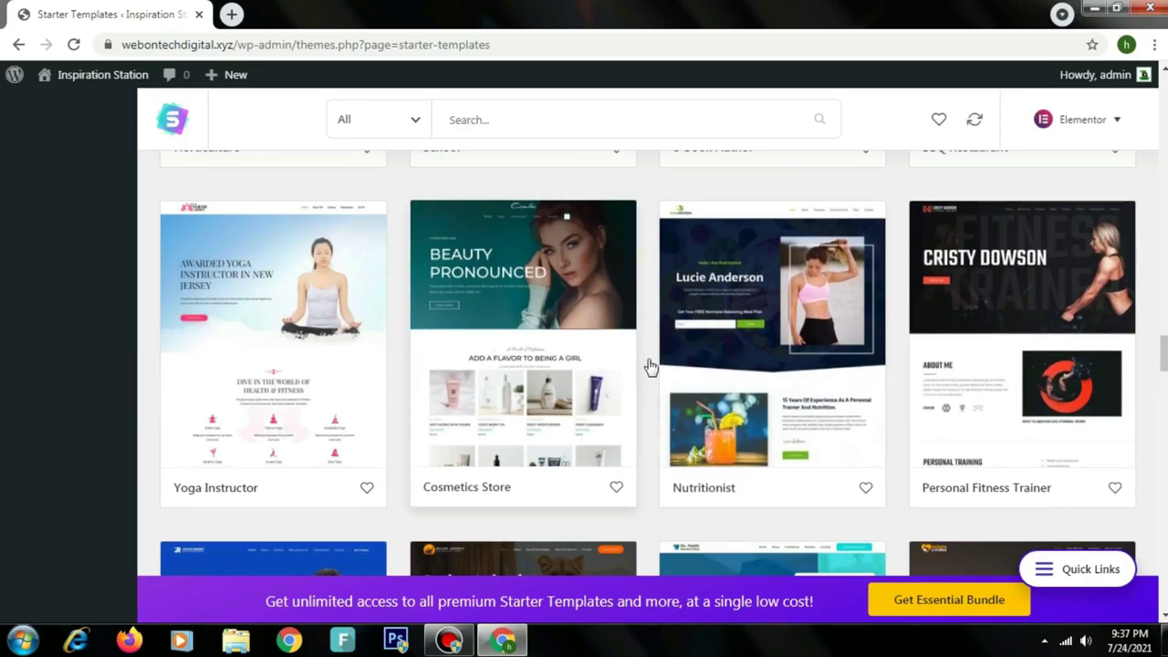
{"action": "scroll", "coordinate": [649, 365], "scroll_direction": "down", "scroll_amount": 5}
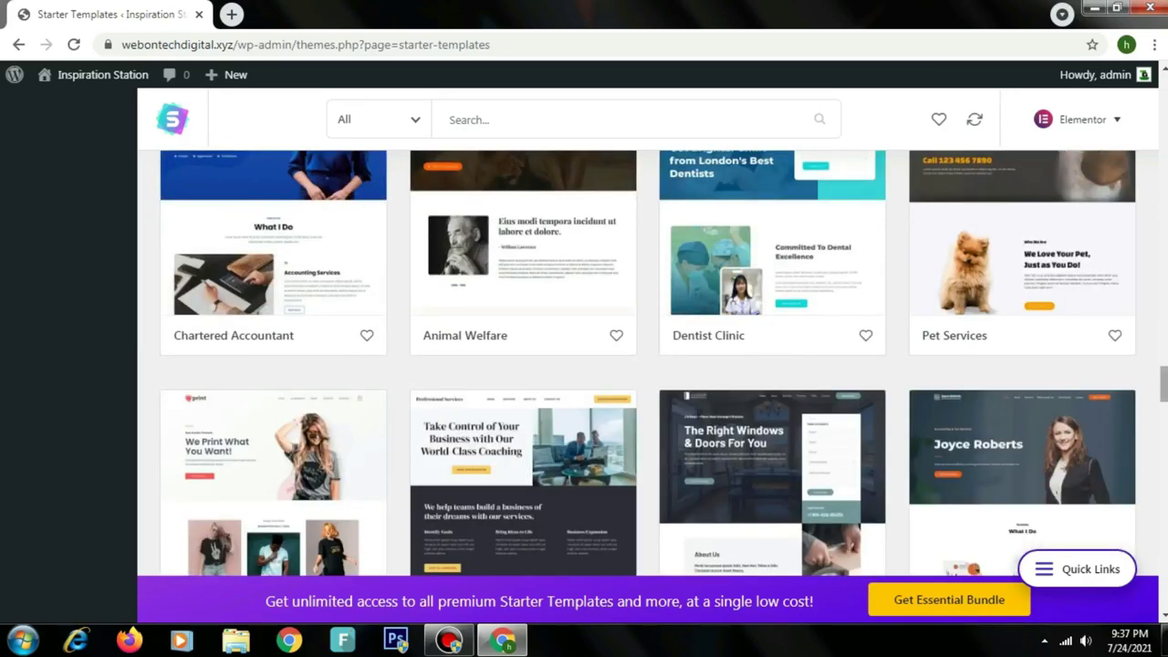
{"action": "scroll", "coordinate": [649, 365], "scroll_direction": "down", "scroll_amount": 3}
{"action": "scroll", "coordinate": [1165, 422], "scroll_direction": "down", "scroll_amount": 3}
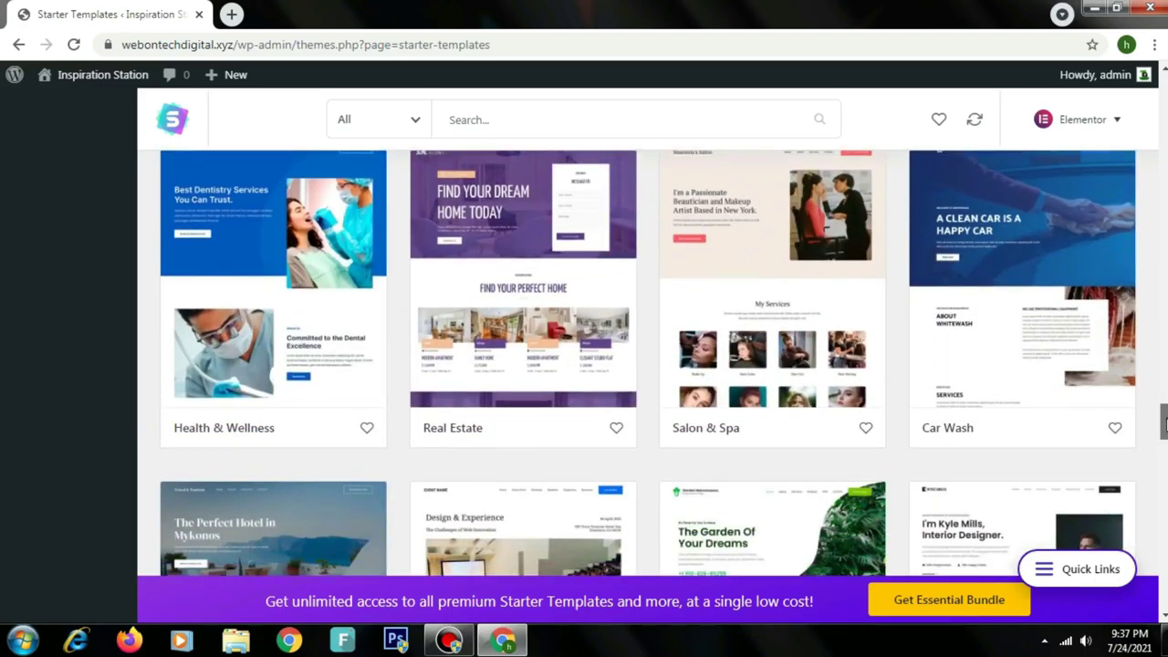
{"action": "left_click_drag", "start_coordinate": [1165, 423], "coordinate": [1165, 452]}
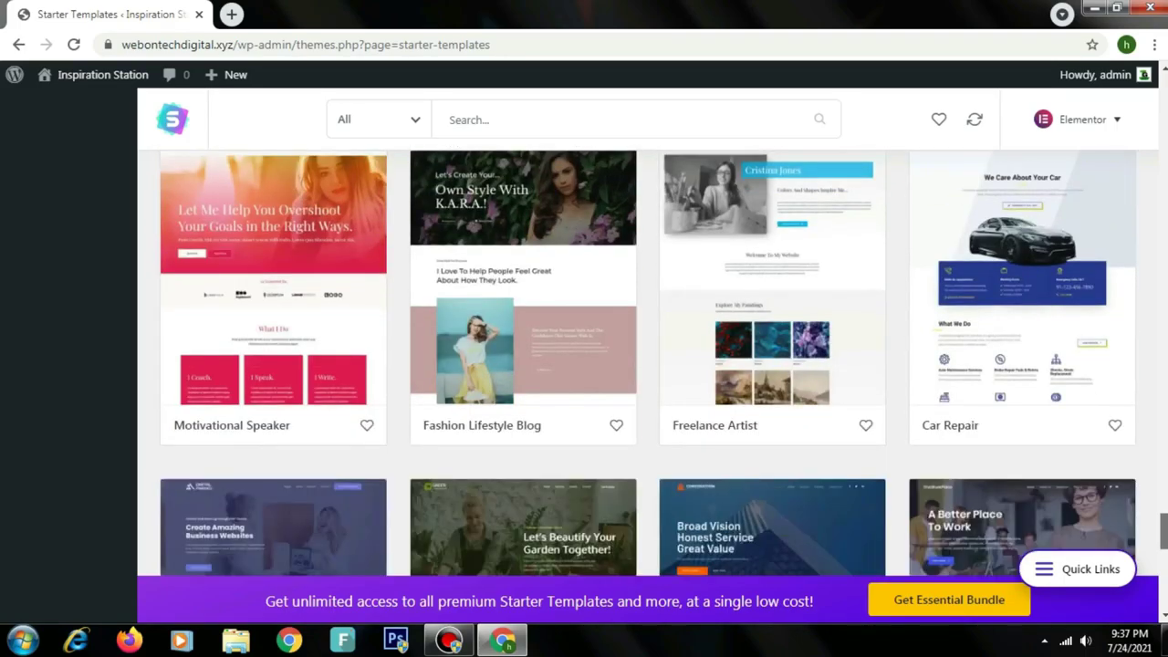
{"action": "scroll", "coordinate": [648, 365], "scroll_direction": "down", "scroll_amount": 5}
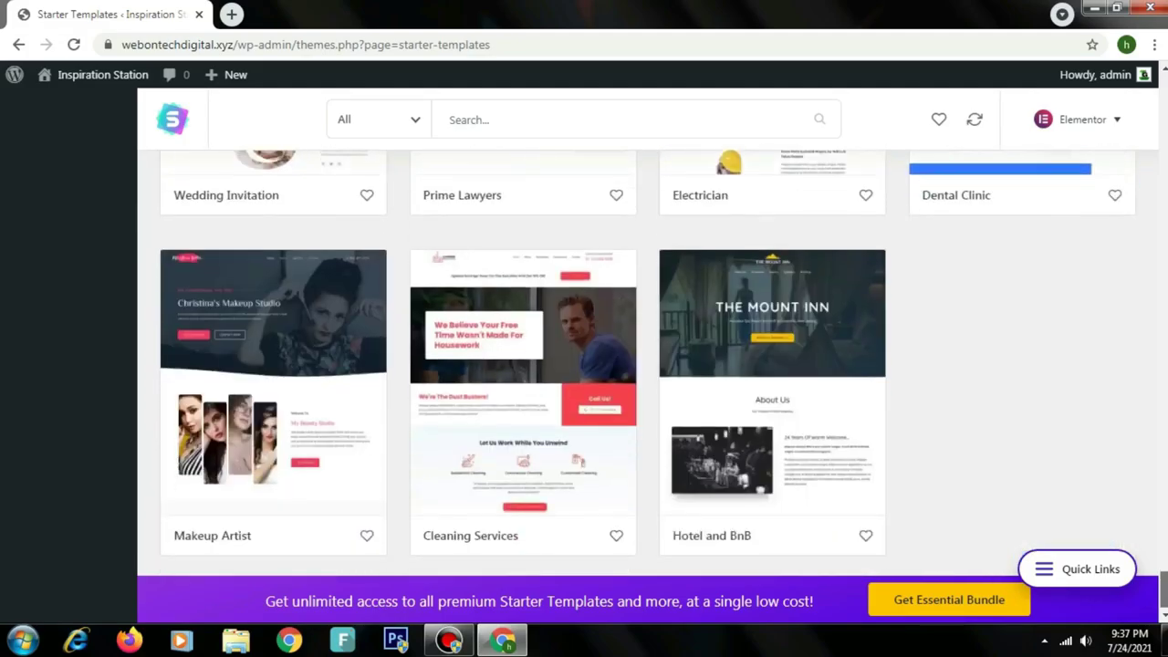
{"action": "scroll", "coordinate": [647, 365], "scroll_direction": "down", "scroll_amount": 5}
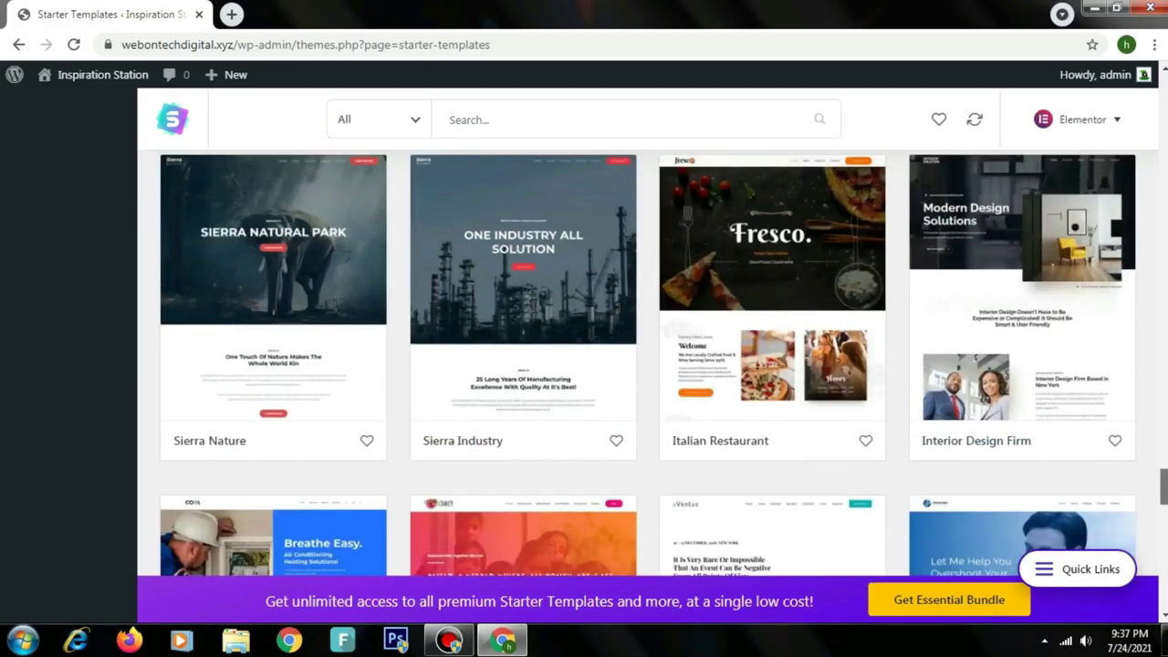
{"action": "scroll", "coordinate": [648, 365], "scroll_direction": "up", "scroll_amount": 2}
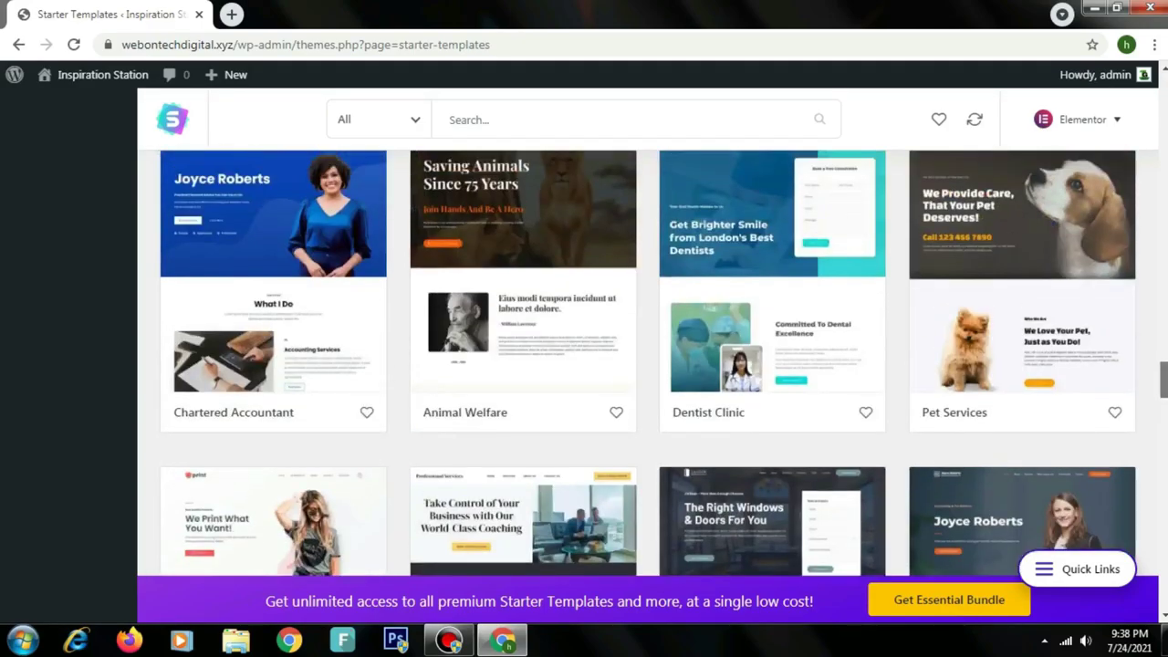
{"action": "scroll", "coordinate": [648, 365], "scroll_direction": "up", "scroll_amount": 1}
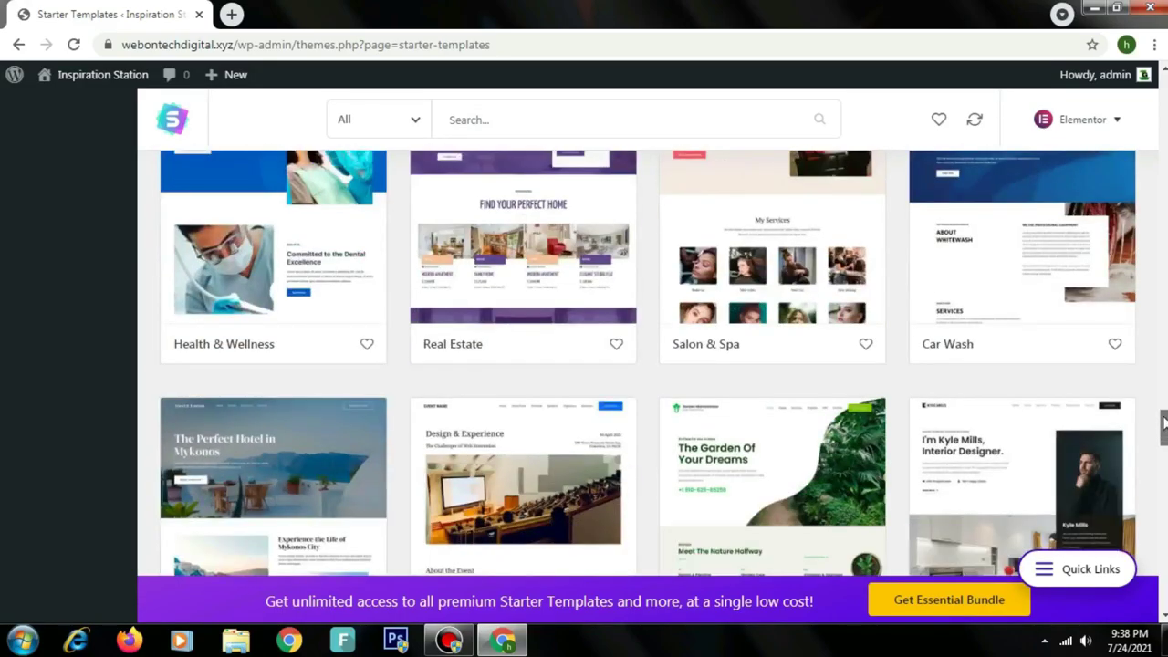
Step: Open the Digital Agency template and preview its About, Services and Home page templates
{"action": "mouse_move", "coordinate": [1163, 421]}
{"action": "left_mouse_down"}
{"action": "mouse_move", "coordinate": [1163, 469]}
{"action": "mouse_move", "coordinate": [1163, 124]}
{"action": "left_mouse_up"}
{"action": "left_click", "coordinate": [548, 315]}
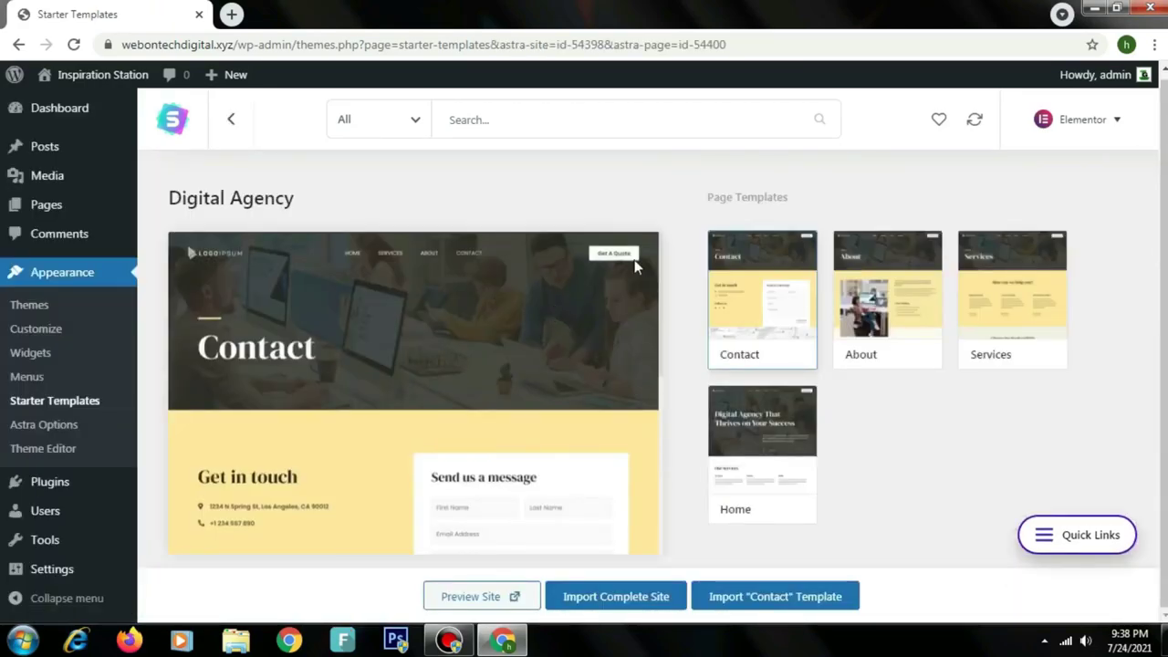
{"action": "left_click", "coordinate": [908, 310]}
{"action": "left_click", "coordinate": [1008, 301]}
{"action": "left_click", "coordinate": [788, 429]}
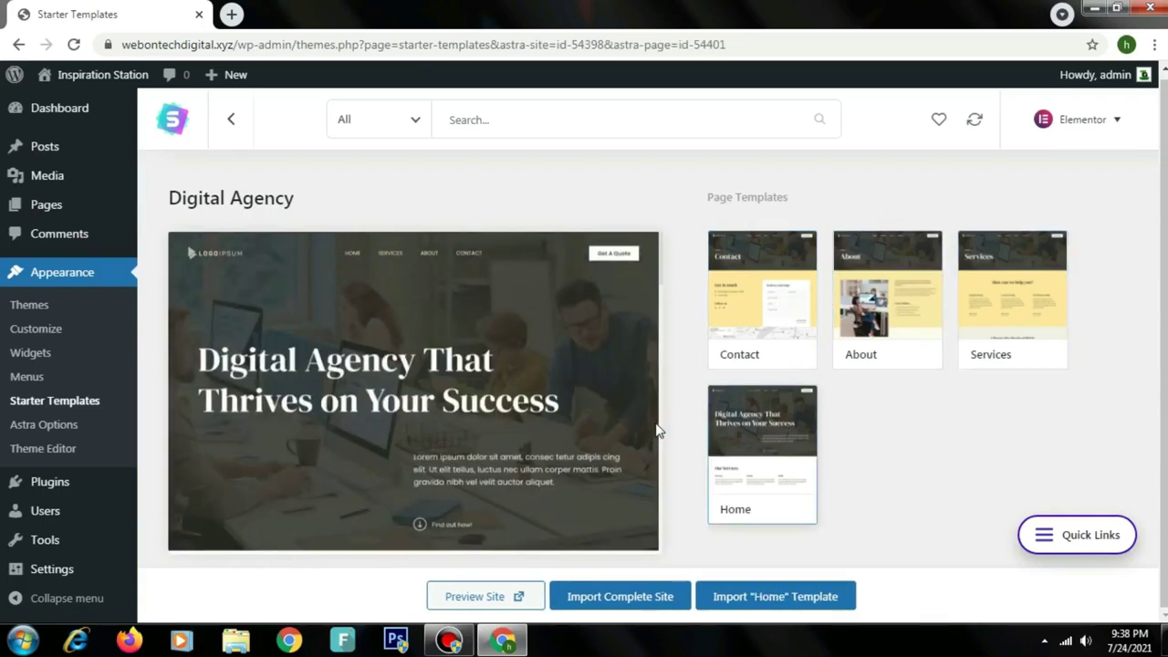
{"action": "scroll", "coordinate": [659, 423], "scroll_direction": "down", "scroll_amount": 10}
{"action": "left_click_drag", "start_coordinate": [659, 422], "coordinate": [681, 237]}
Step: Import the complete Digital Agency site, answering Beginner and Myself/My company and skipping the contact details form
{"action": "left_click", "coordinate": [640, 608]}
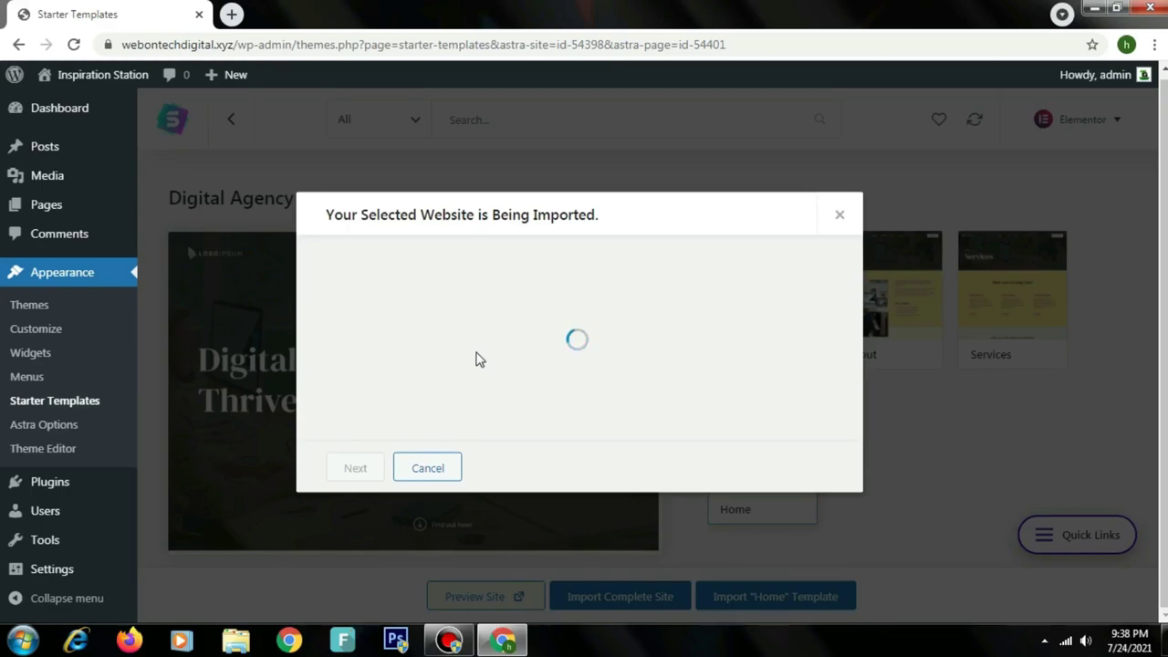
{"action": "left_click", "coordinate": [477, 328]}
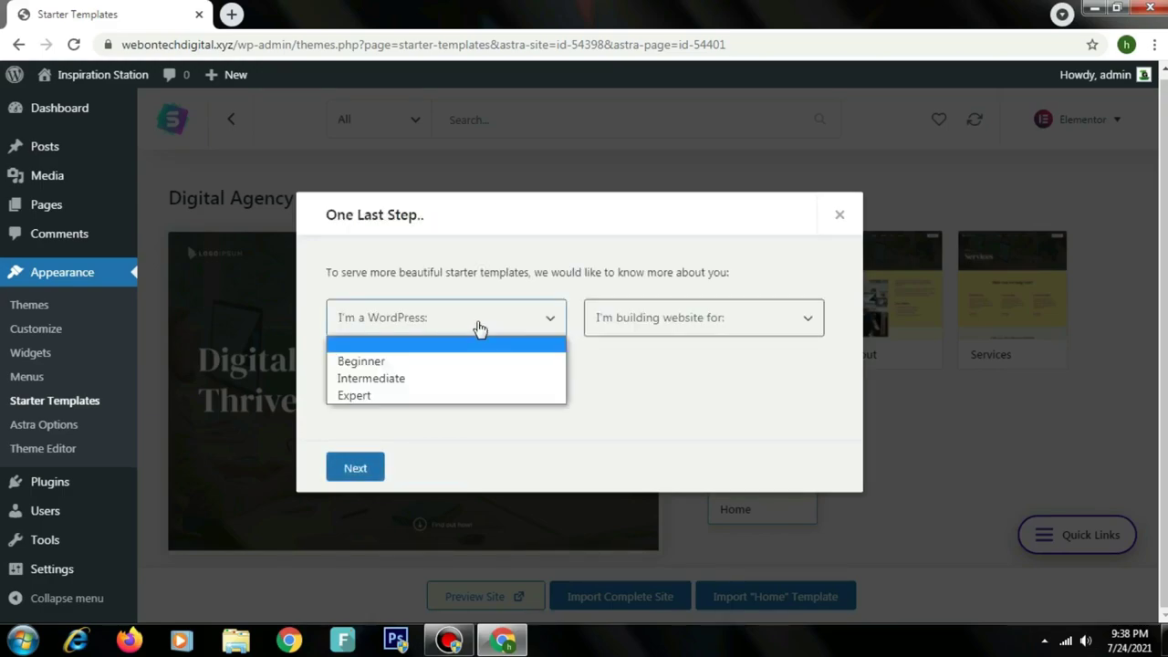
{"action": "left_click", "coordinate": [469, 363]}
{"action": "left_click", "coordinate": [589, 318]}
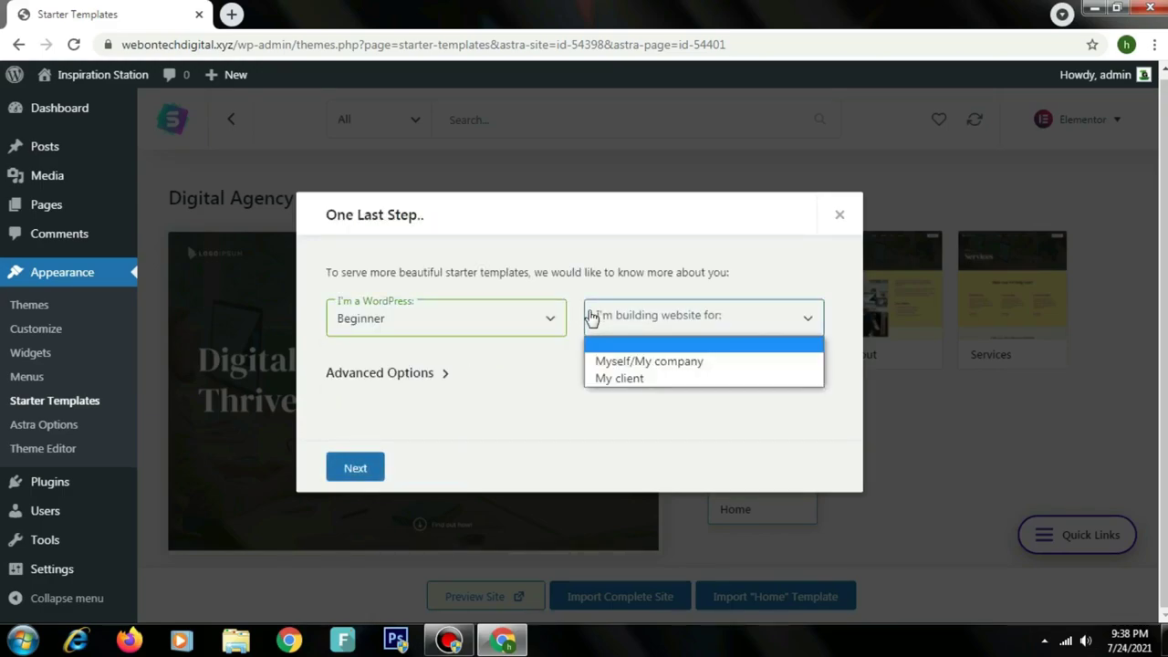
{"action": "left_click", "coordinate": [605, 361]}
{"action": "left_click", "coordinate": [372, 472]}
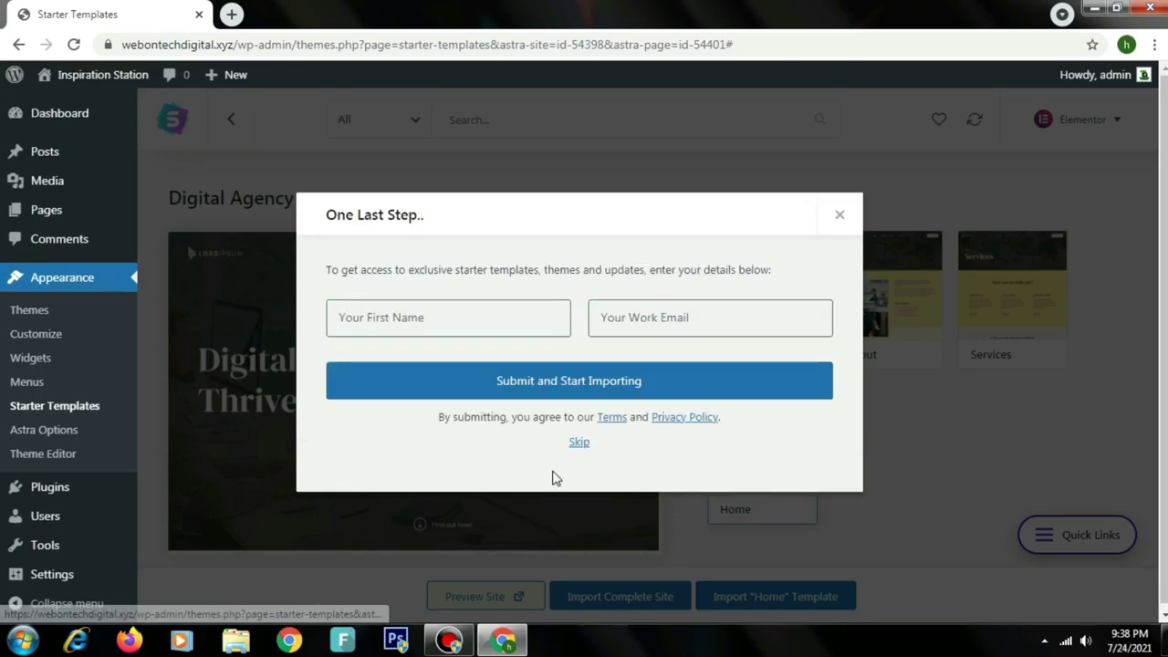
{"action": "left_click", "coordinate": [578, 445]}
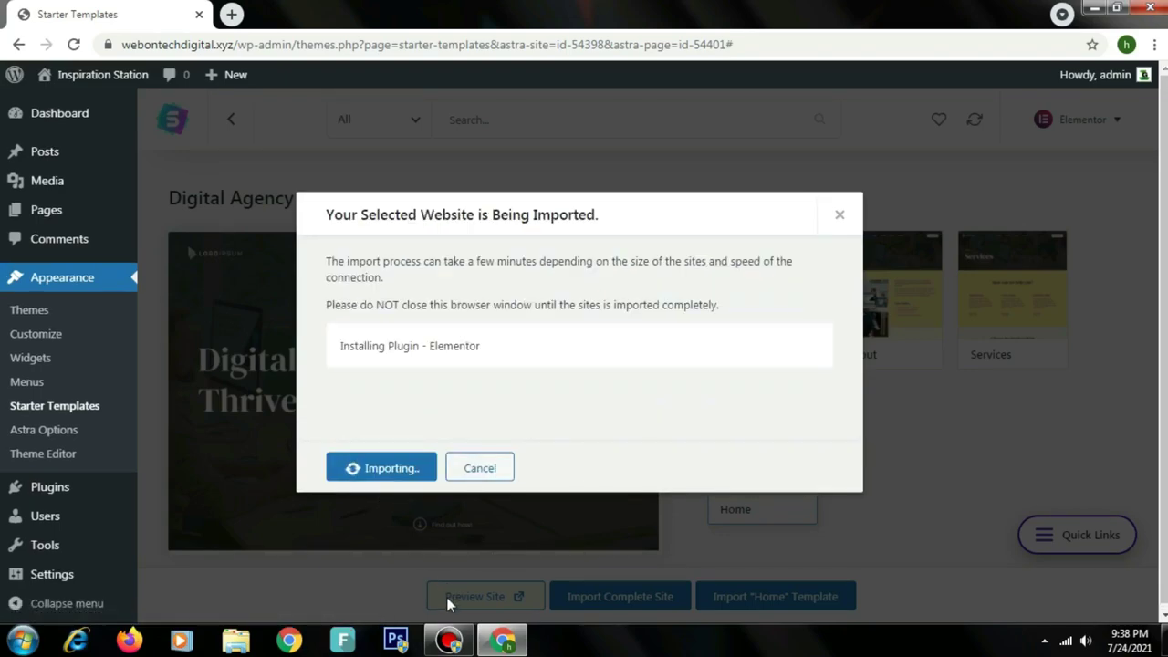
{"action": "left_click_drag", "start_coordinate": [527, 355], "coordinate": [394, 360]}
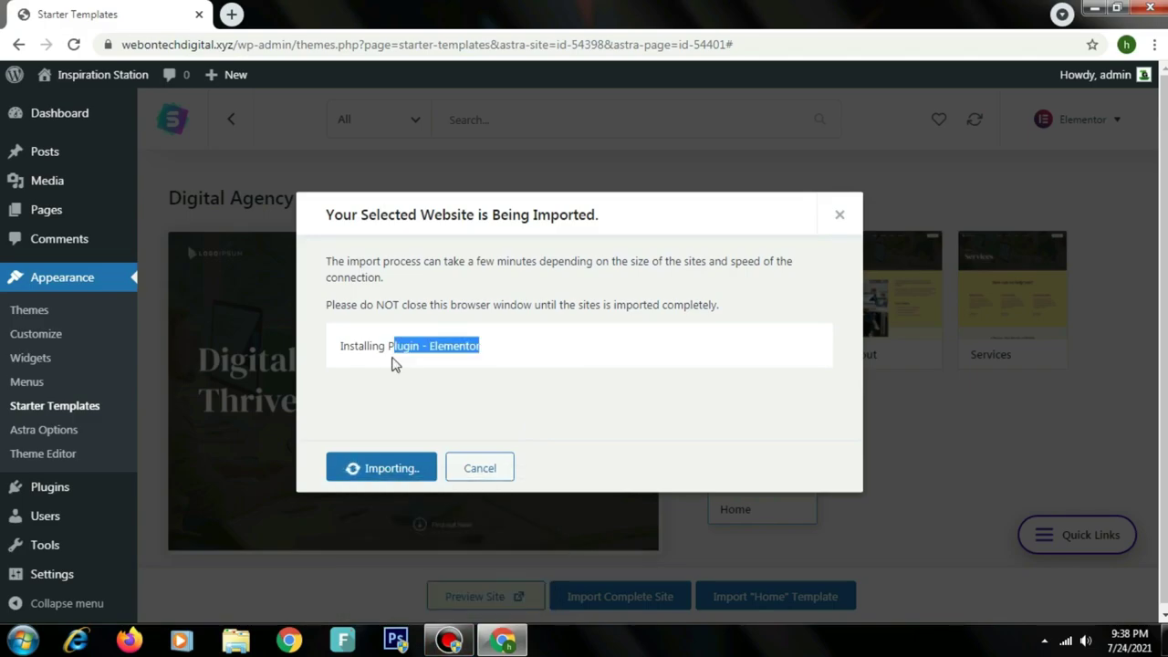
{"action": "left_click", "coordinate": [448, 641]}
{"action": "left_click", "coordinate": [448, 642]}
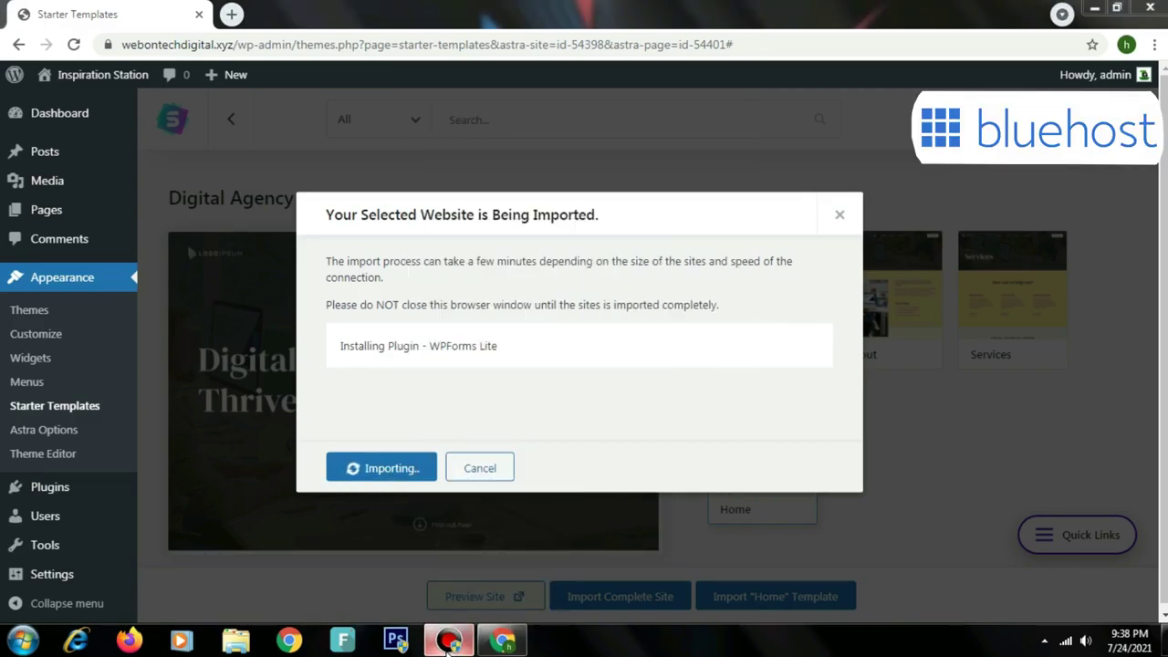
{"action": "left_click", "coordinate": [448, 642]}
{"action": "left_click", "coordinate": [448, 641]}
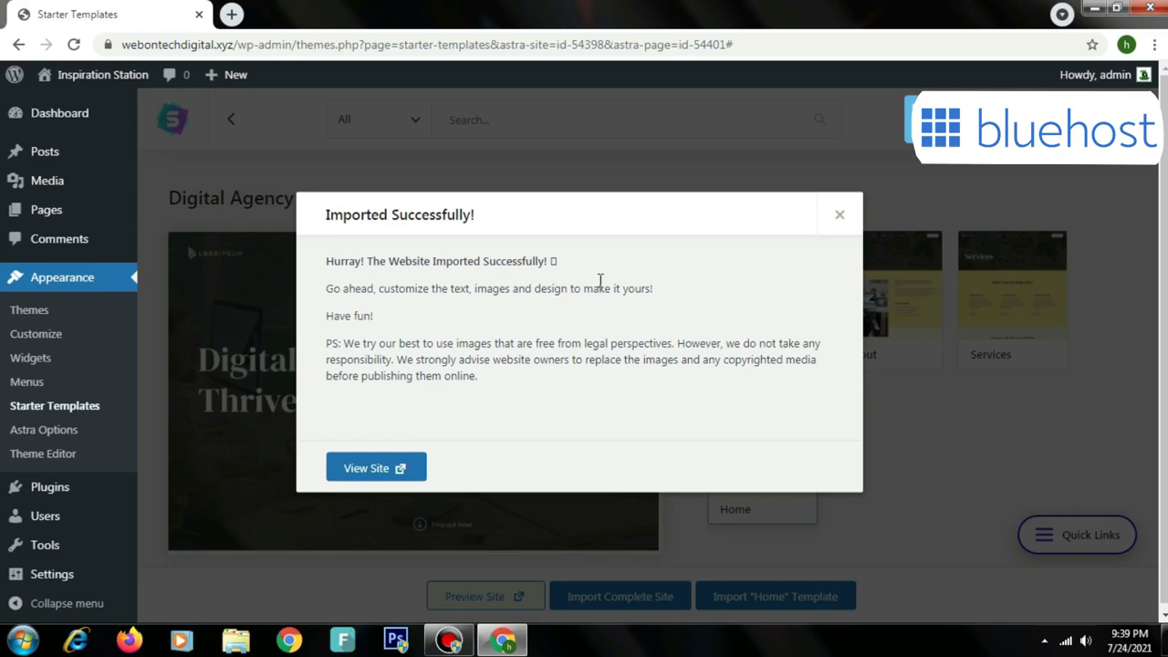
Step: View the imported site and examine the sections of its home page
{"action": "left_click", "coordinate": [378, 467]}
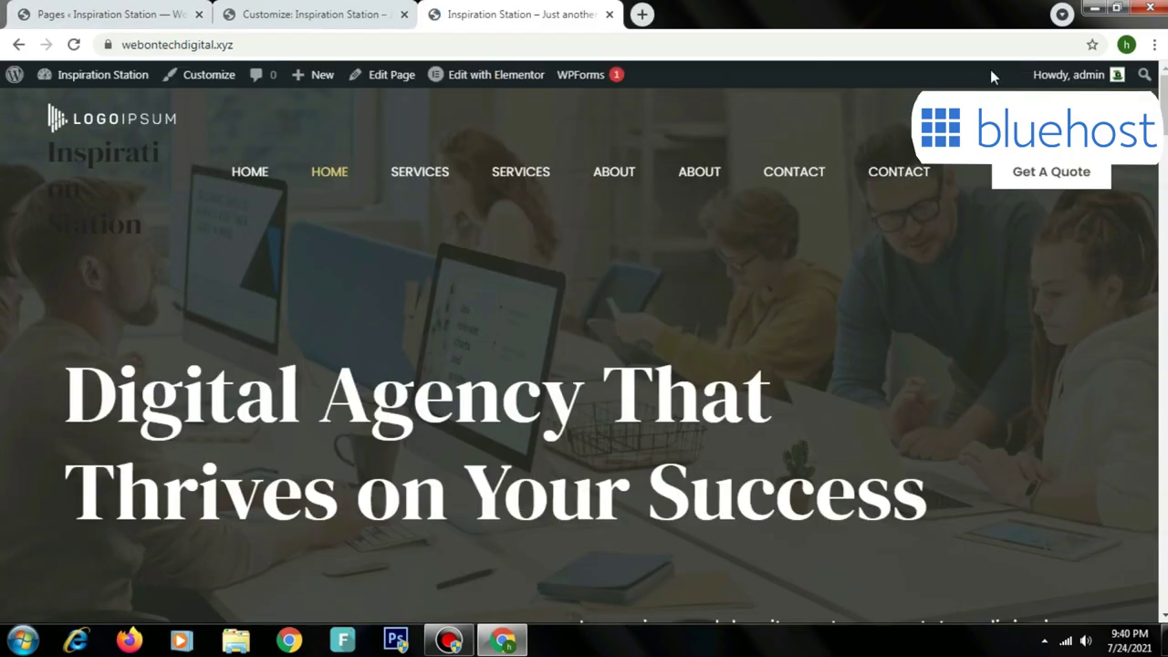
{"action": "scroll", "coordinate": [1162, 110], "scroll_direction": "down", "scroll_amount": 1}
{"action": "scroll", "coordinate": [1162, 102], "scroll_direction": "down", "scroll_amount": 10}
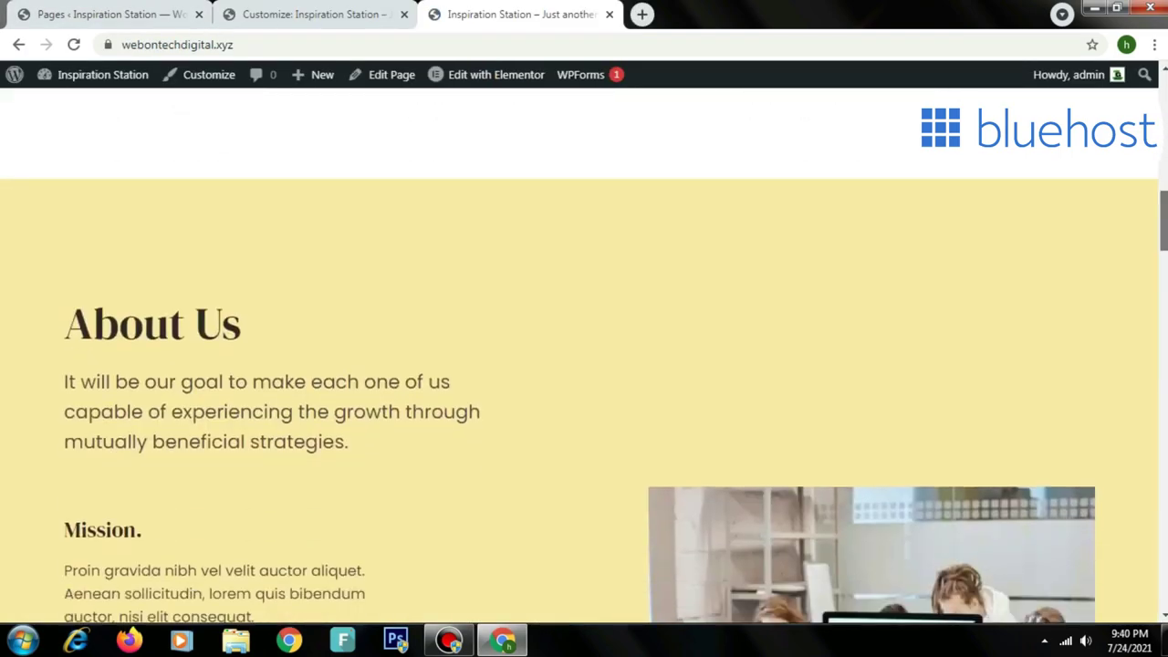
{"action": "scroll", "coordinate": [1163, 96], "scroll_direction": "up", "scroll_amount": 14}
{"action": "scroll", "coordinate": [1162, 96], "scroll_direction": "down", "scroll_amount": 14}
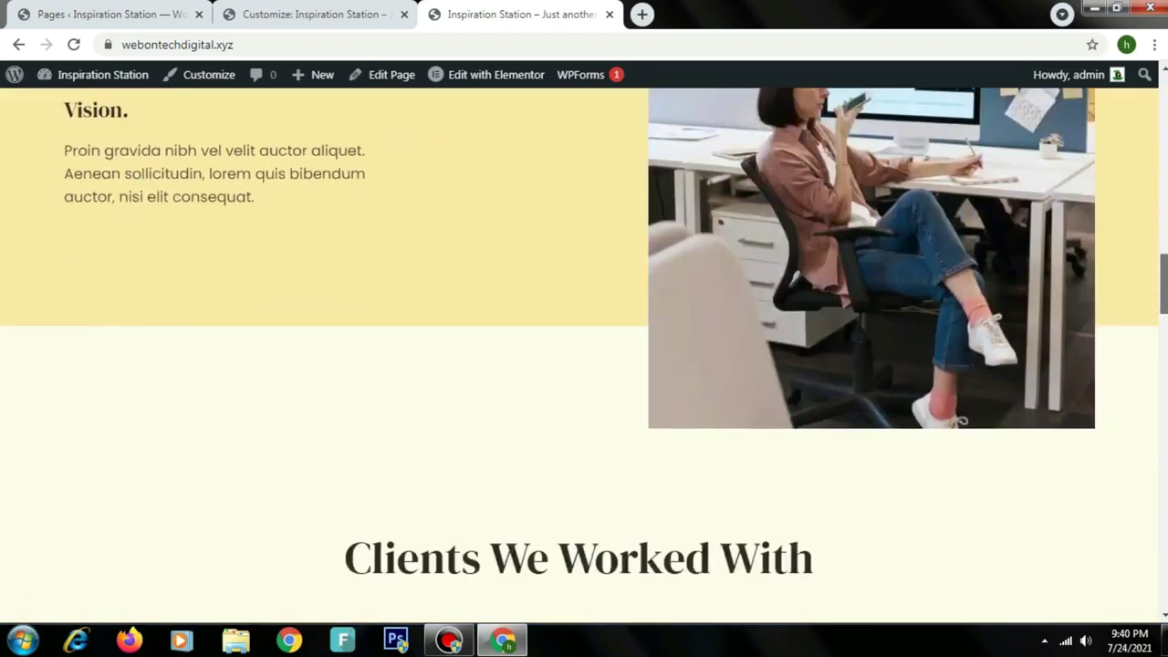
{"action": "scroll", "coordinate": [584, 356], "scroll_direction": "down", "scroll_amount": 12}
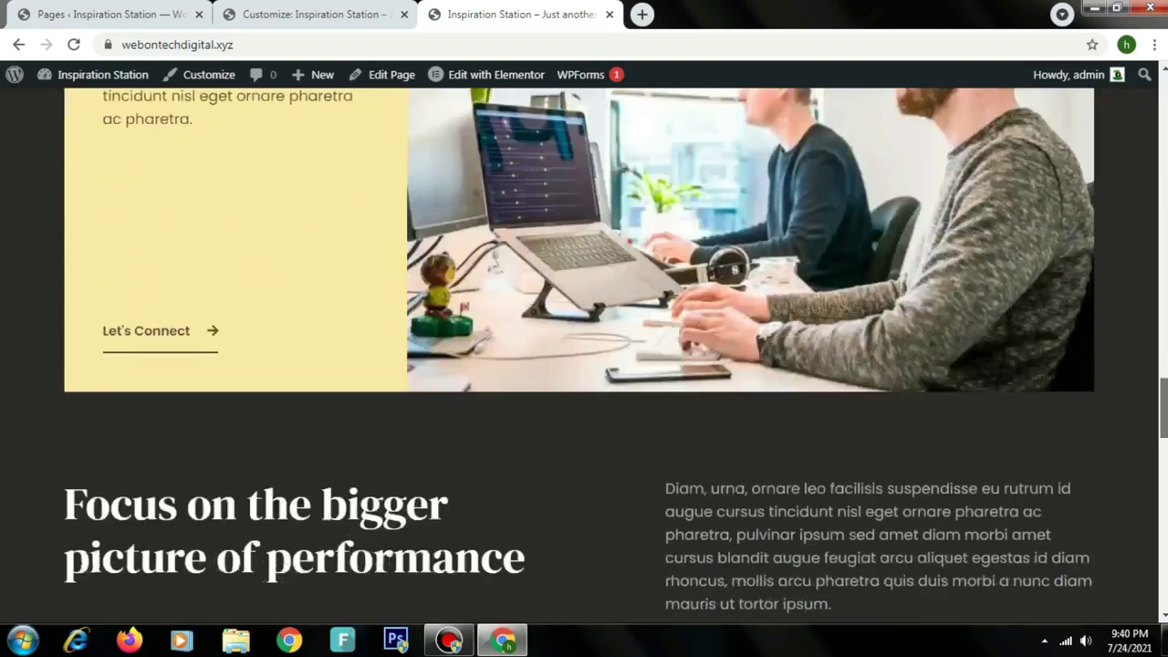
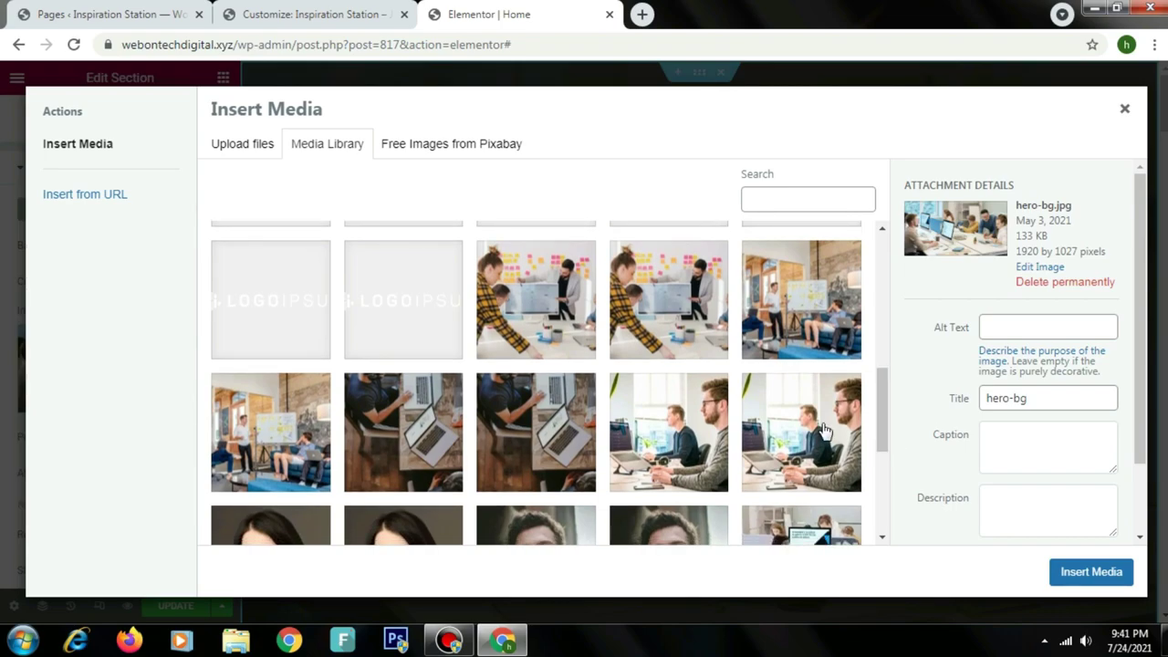
Step: Compare images in the media library and set gallery-2-1.jpg, the whiteboard meeting photo, as the hero section's background
{"action": "left_click", "coordinate": [425, 428]}
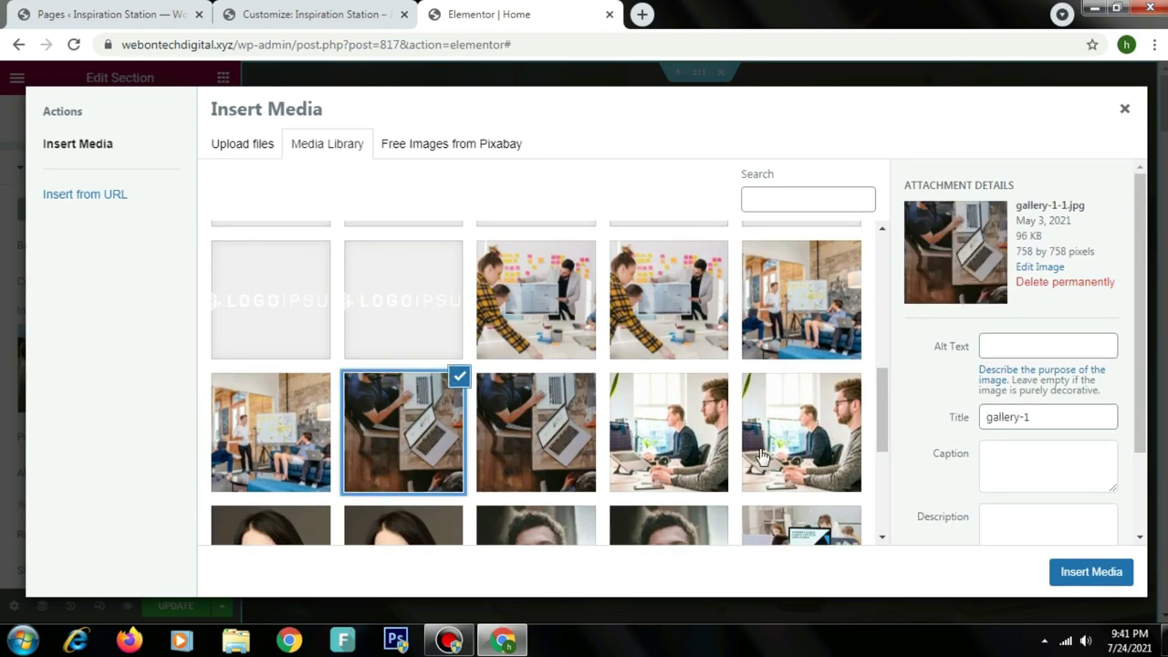
{"action": "left_click", "coordinate": [763, 454]}
{"action": "left_click", "coordinate": [305, 454]}
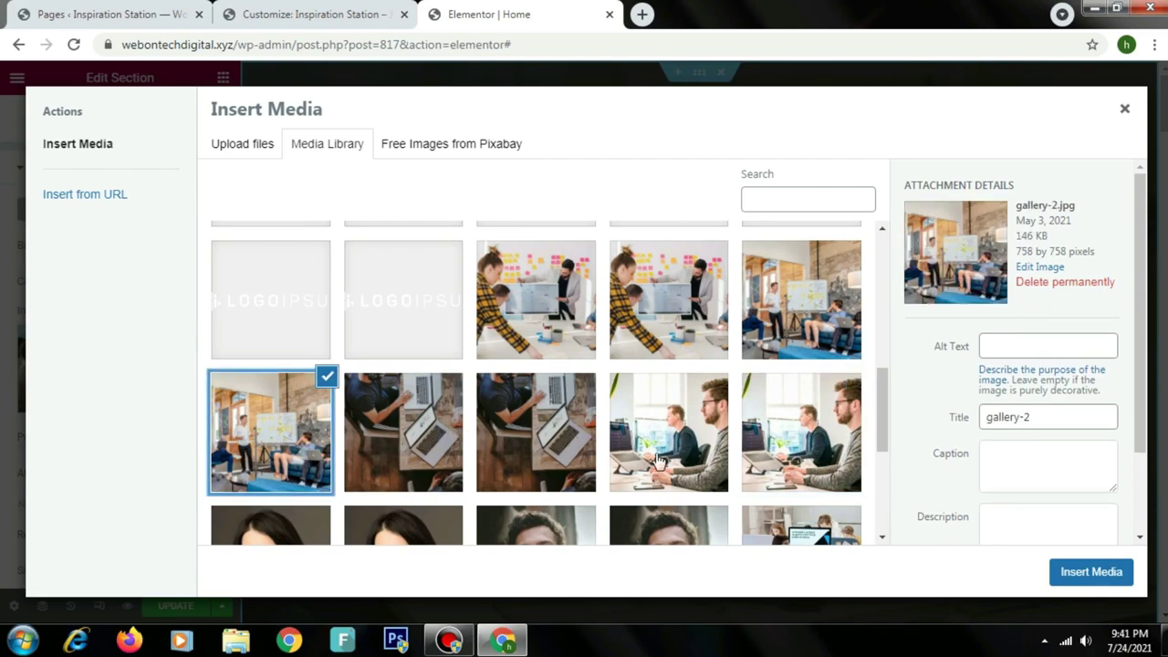
{"action": "scroll", "coordinate": [881, 474], "scroll_direction": "down", "scroll_amount": 3}
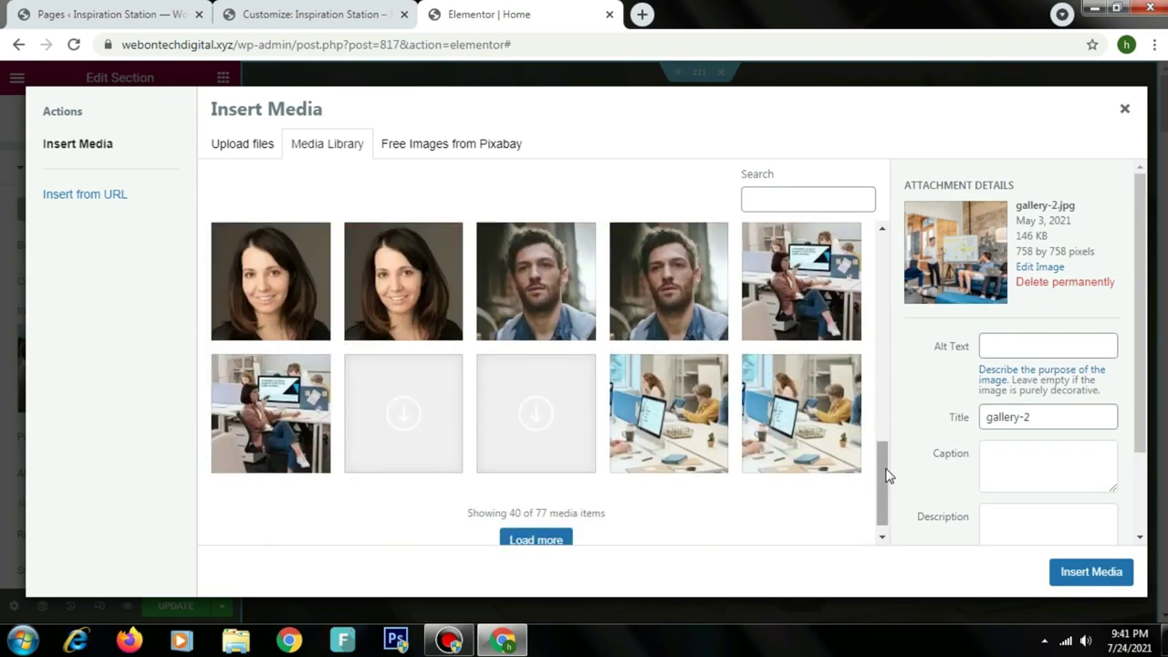
{"action": "left_click", "coordinate": [836, 442]}
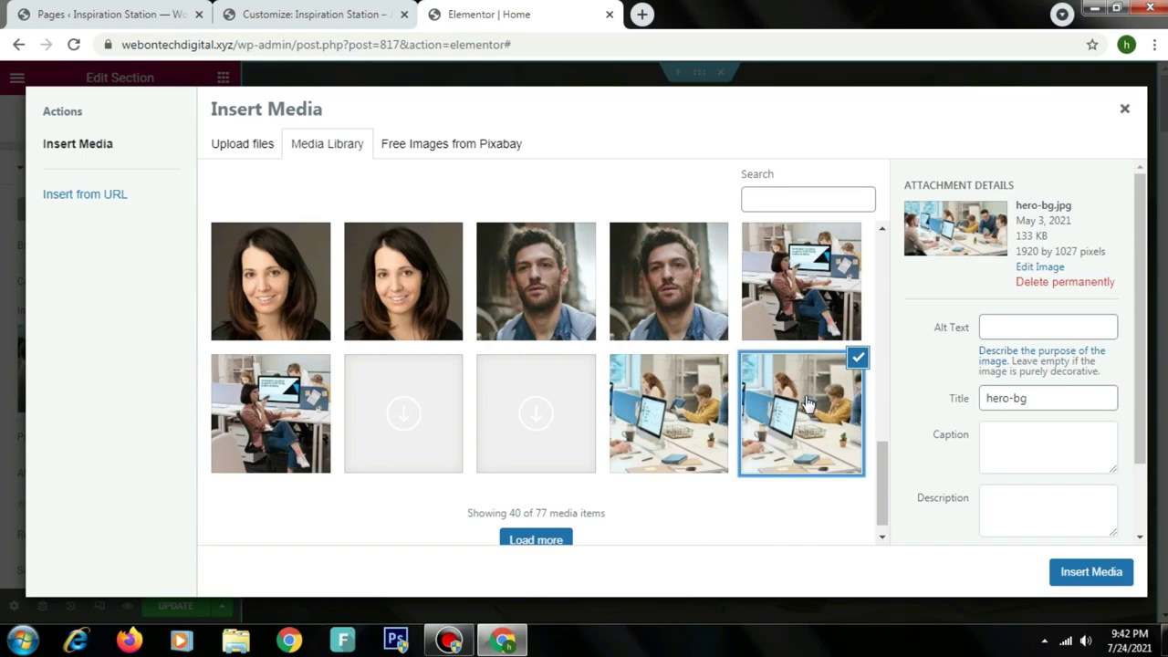
{"action": "left_click", "coordinate": [238, 379]}
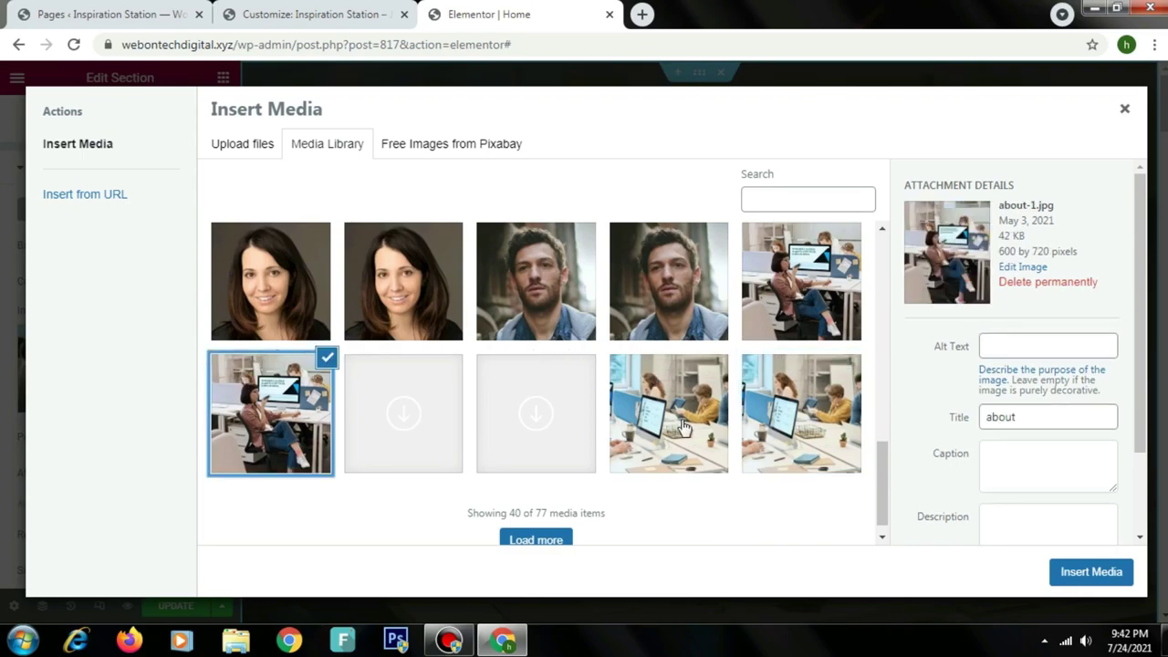
{"action": "scroll", "coordinate": [881, 474], "scroll_direction": "up", "scroll_amount": 3}
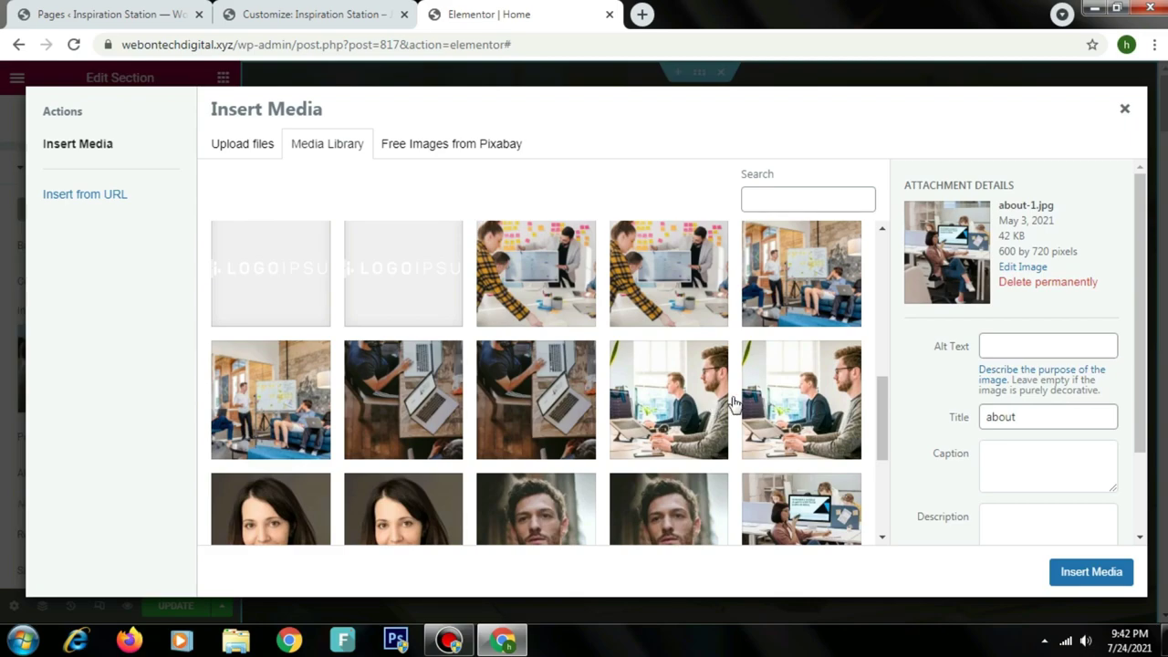
{"action": "left_click", "coordinate": [756, 296]}
{"action": "left_click", "coordinate": [671, 290]}
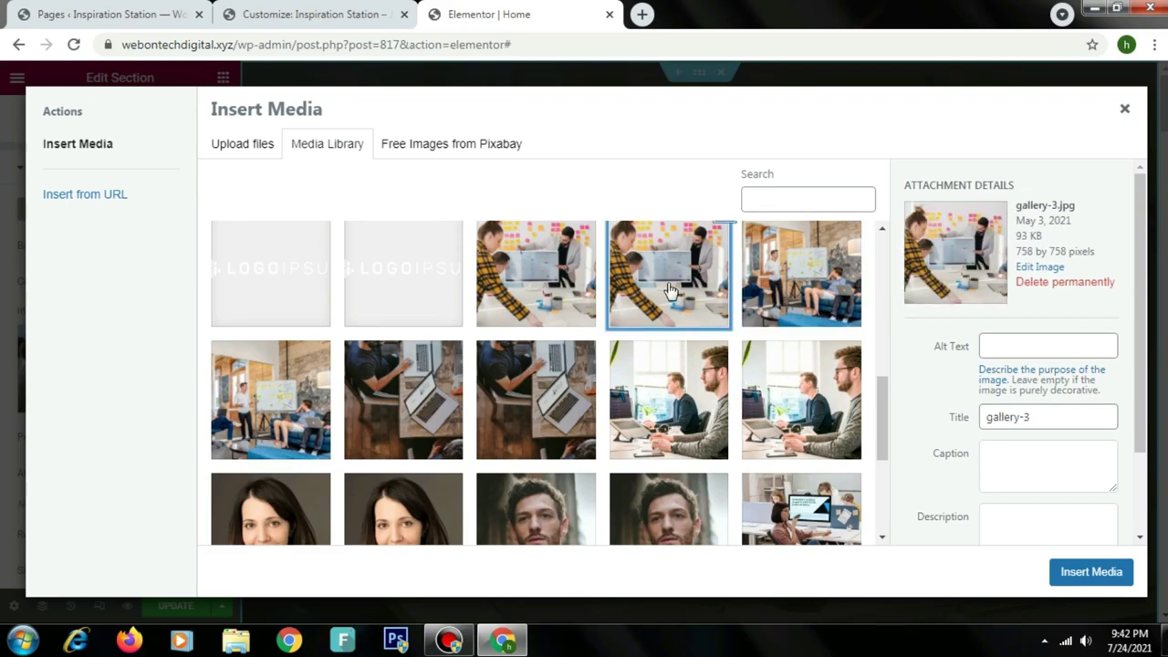
{"action": "left_click", "coordinate": [819, 291]}
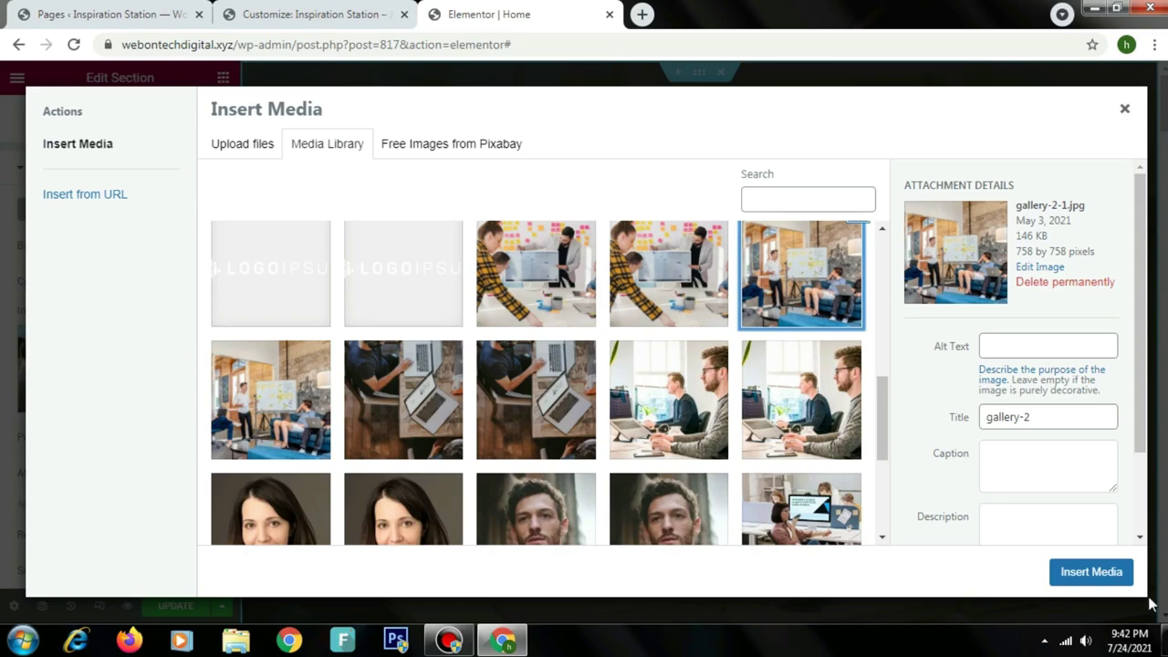
{"action": "left_click", "coordinate": [1089, 573]}
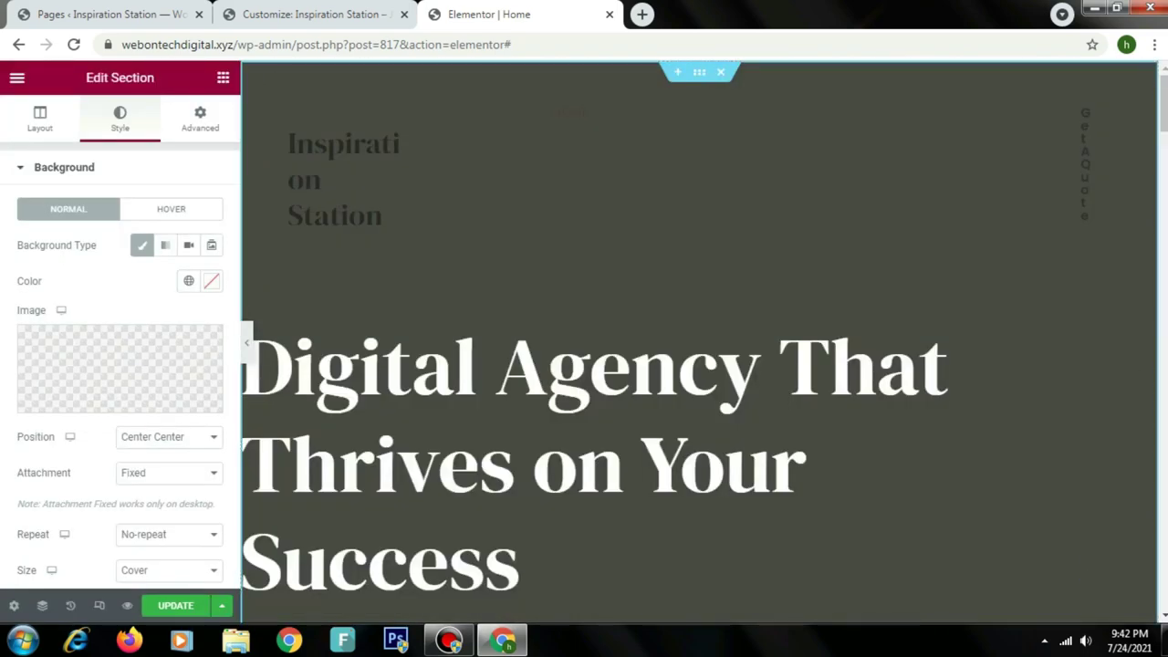
{"action": "scroll", "coordinate": [698, 344], "scroll_direction": "down", "scroll_amount": 5}
{"action": "scroll", "coordinate": [699, 344], "scroll_direction": "up", "scroll_amount": 5}
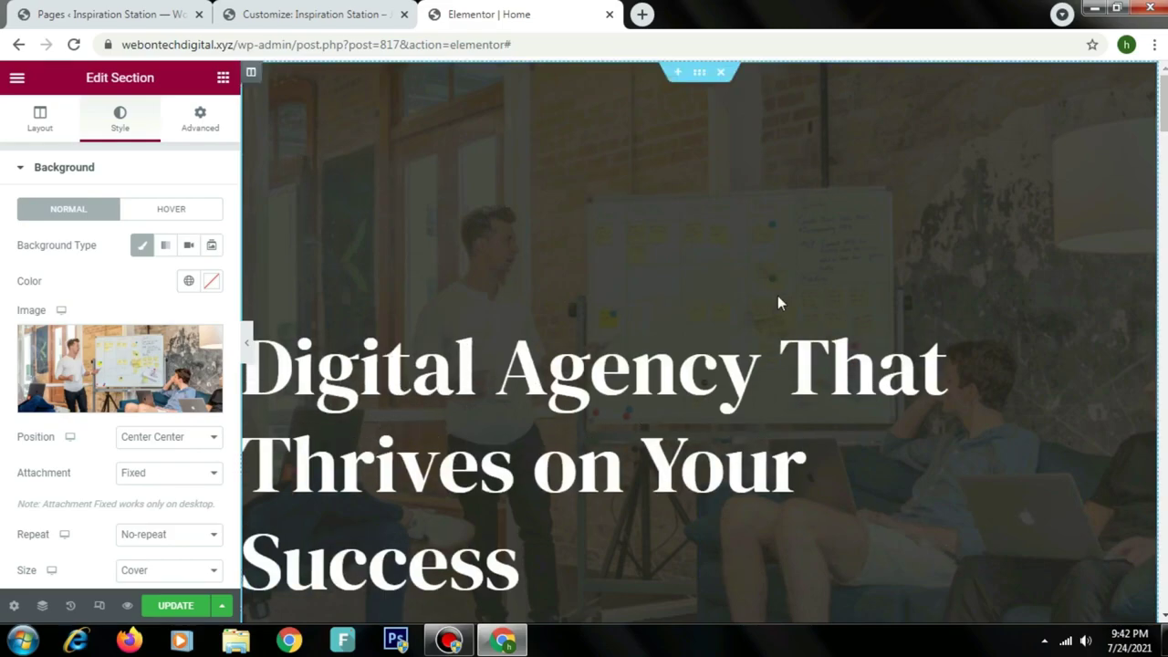
Step: Append " - Grab It..." to the end of the hero heading "Digital Agency That Thrives on Your Success"
{"action": "left_click", "coordinate": [769, 338]}
{"action": "triple_click", "coordinate": [768, 337]}
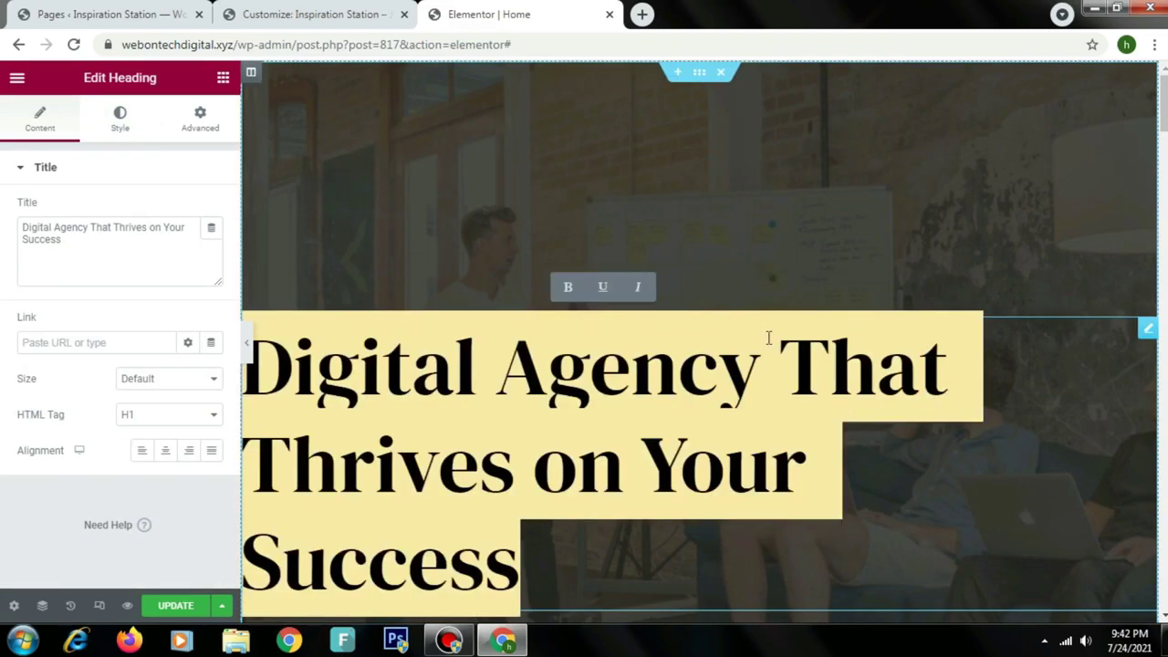
{"action": "left_click", "coordinate": [675, 571]}
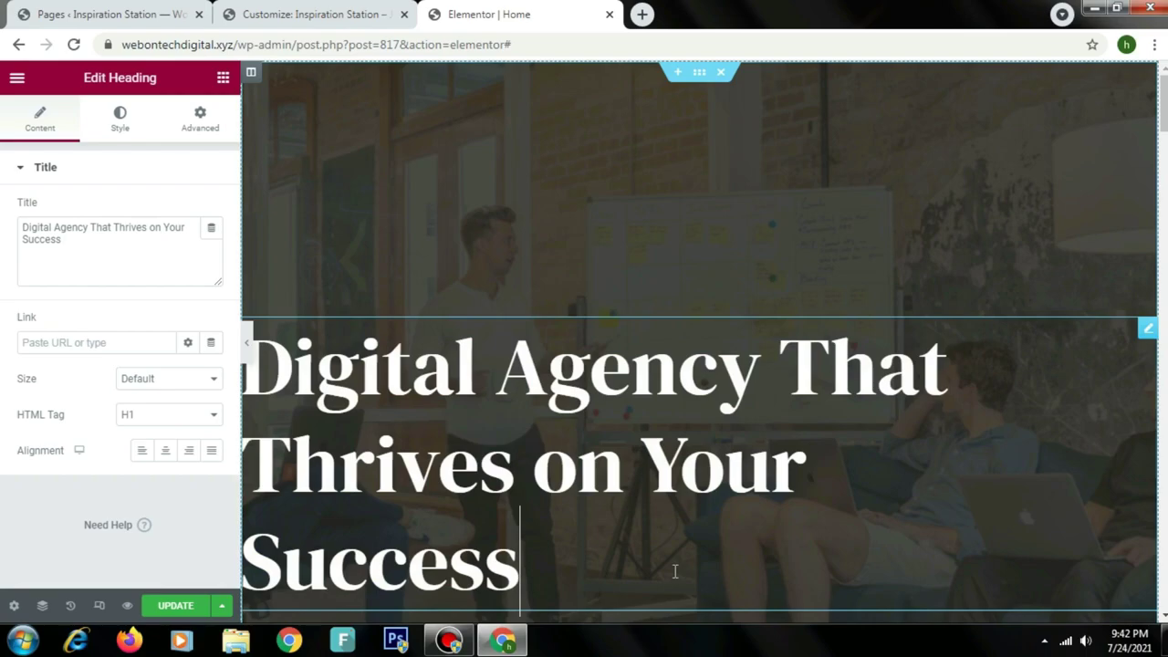
{"action": "type", "text": "- "}
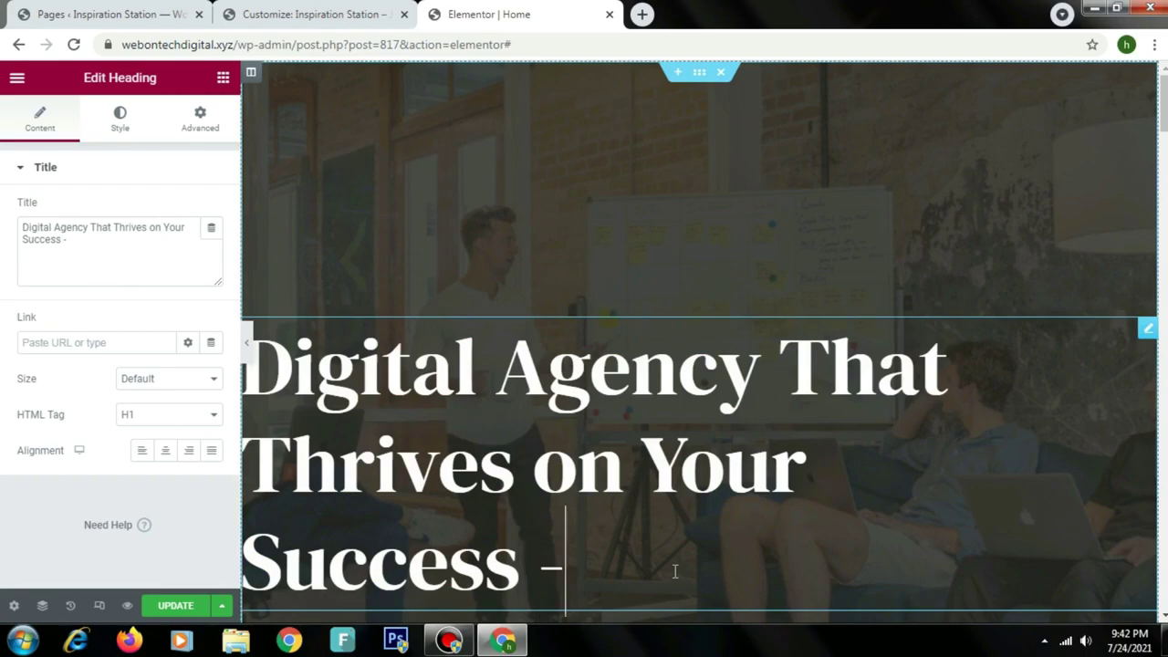
{"action": "type", "text": "G"}
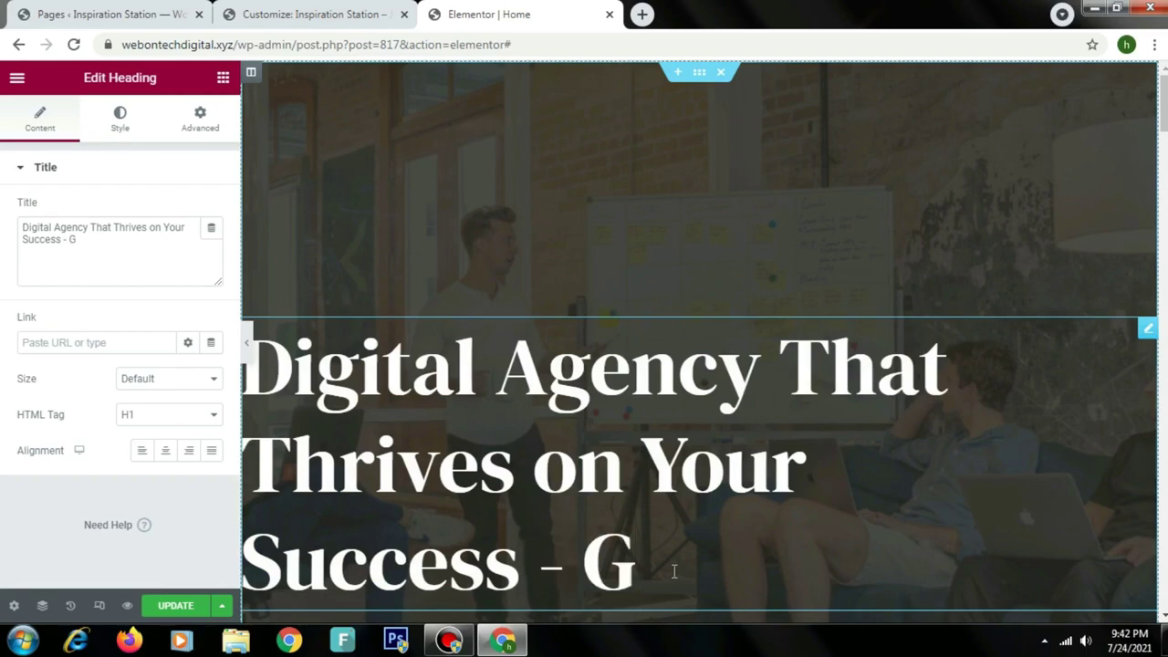
{"action": "type", "text": "rab"}
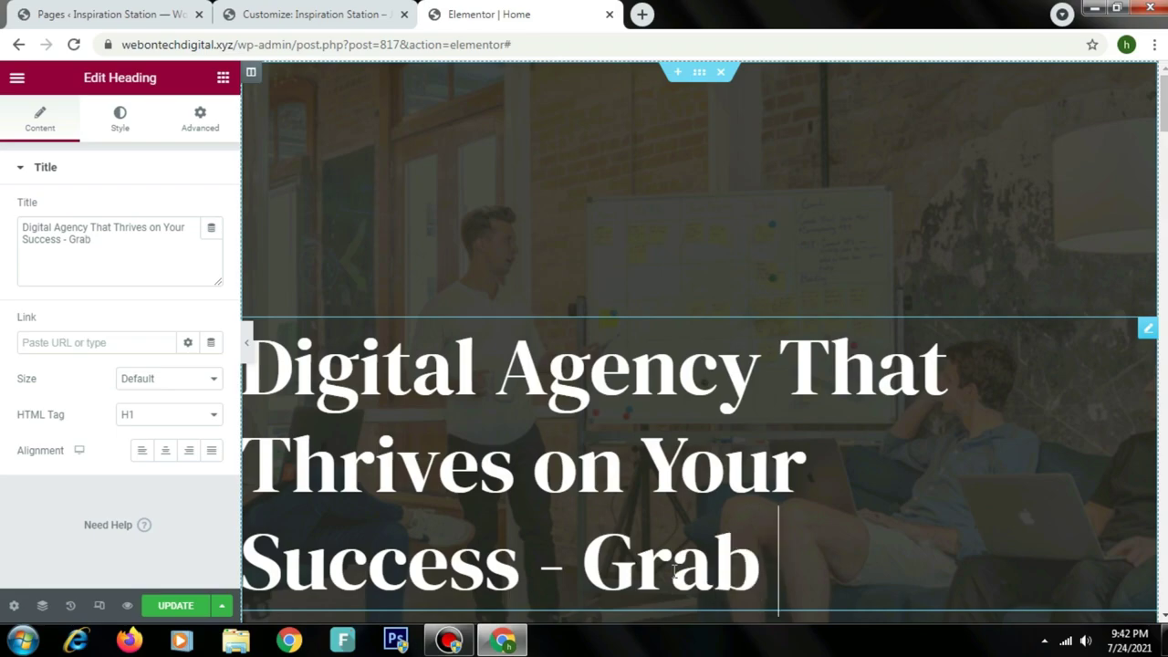
{"action": "type", "text": " It"}
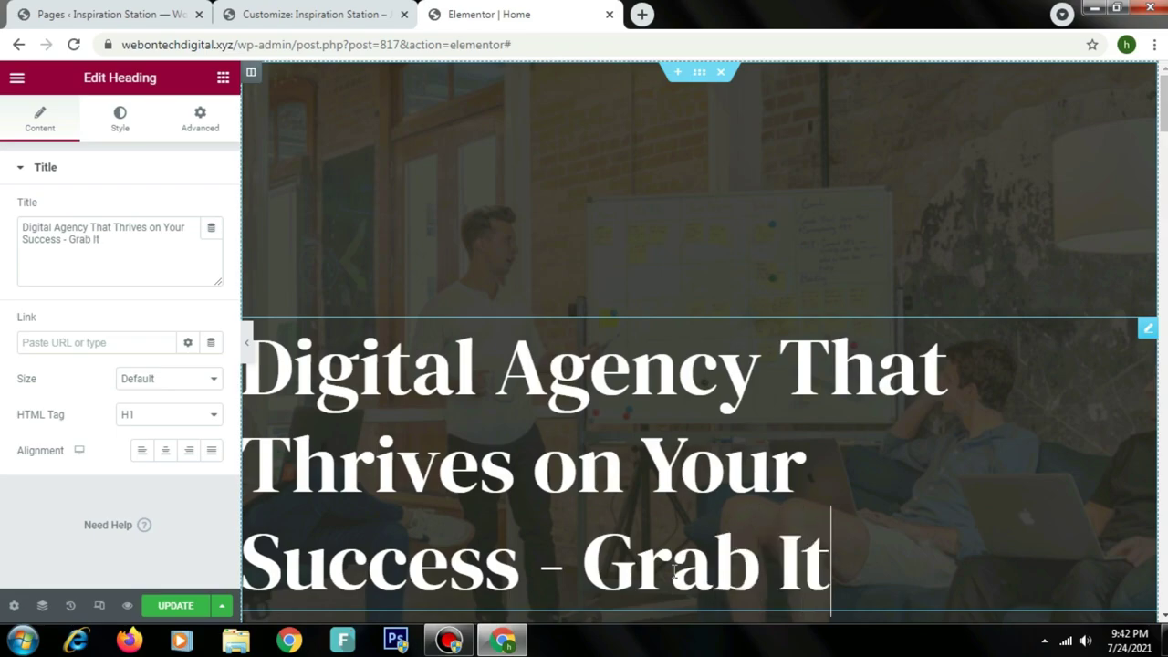
{"action": "type", "text": "..."}
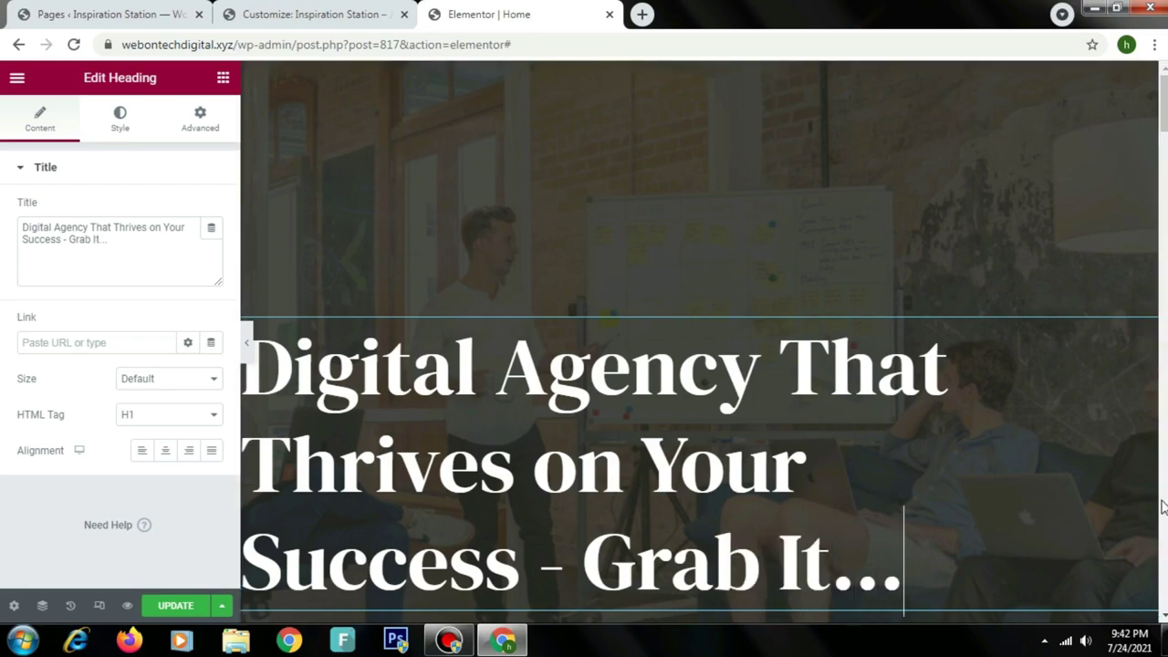
Step: Open the hero section's lorem ipsum paragraph for editing and select all of its text
{"action": "scroll", "coordinate": [699, 365], "scroll_direction": "down", "scroll_amount": 5}
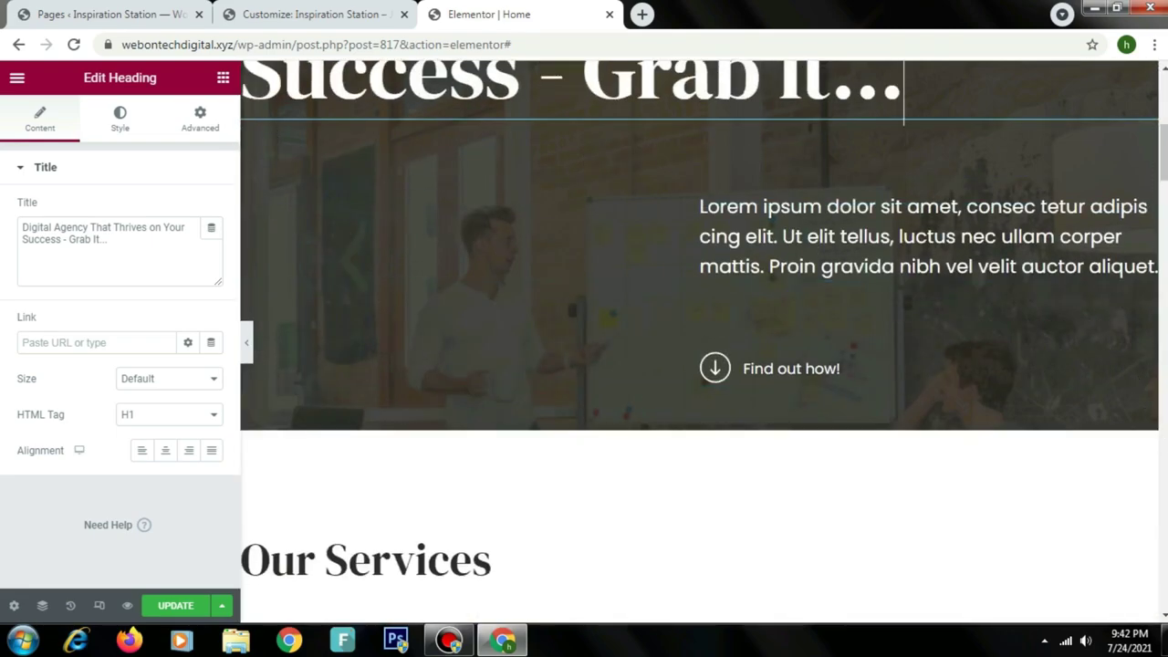
{"action": "left_click", "coordinate": [965, 294]}
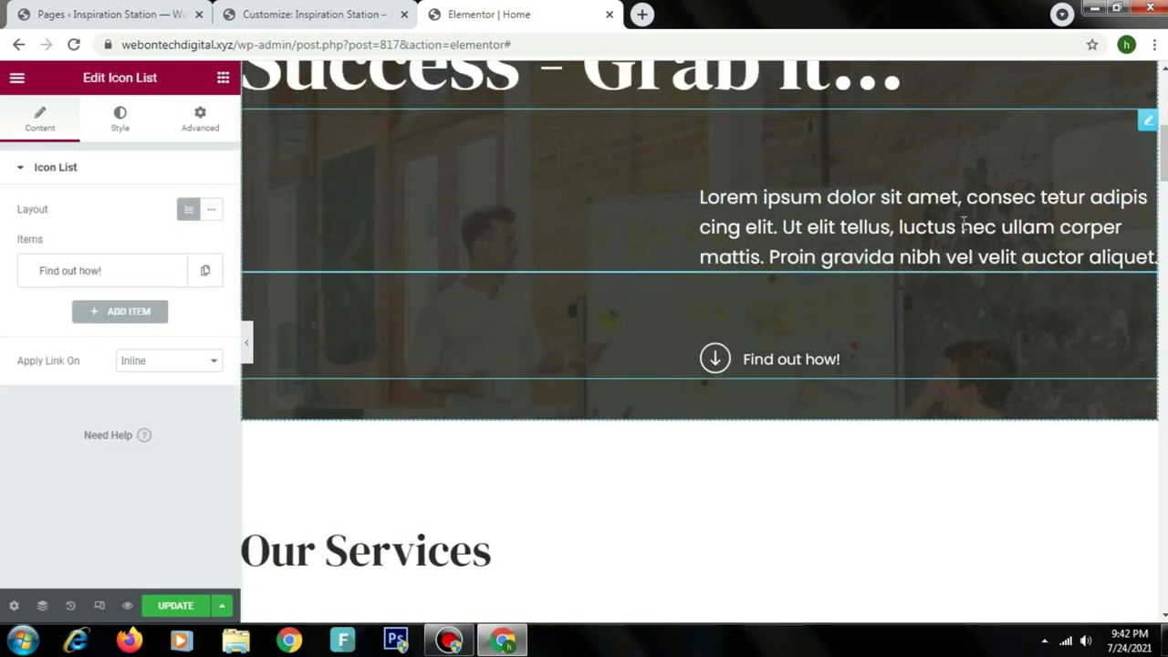
{"action": "left_click", "coordinate": [962, 226]}
{"action": "key", "text": "ctrl+a"}
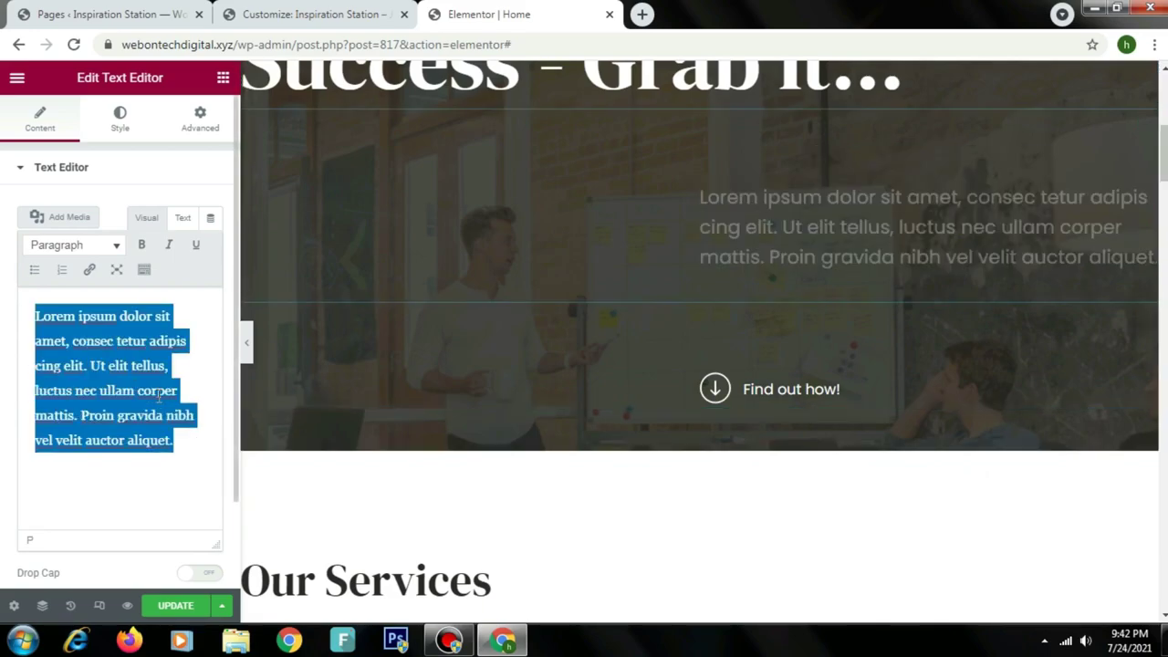
{"action": "left_click", "coordinate": [809, 360]}
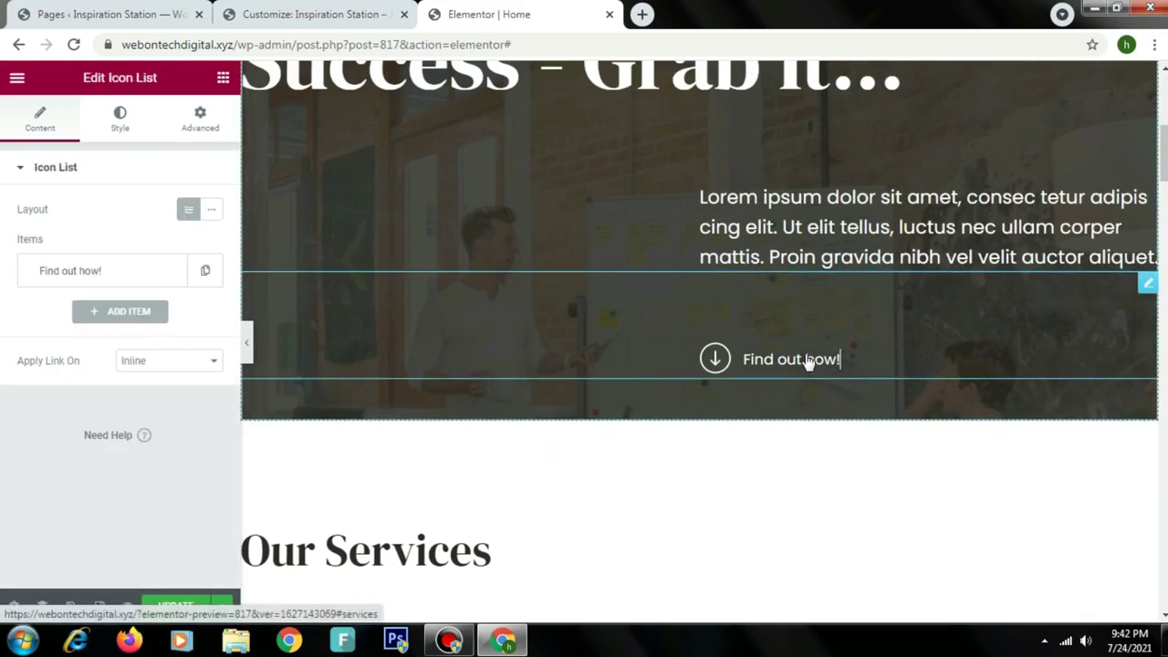
{"action": "left_click", "coordinate": [161, 266]}
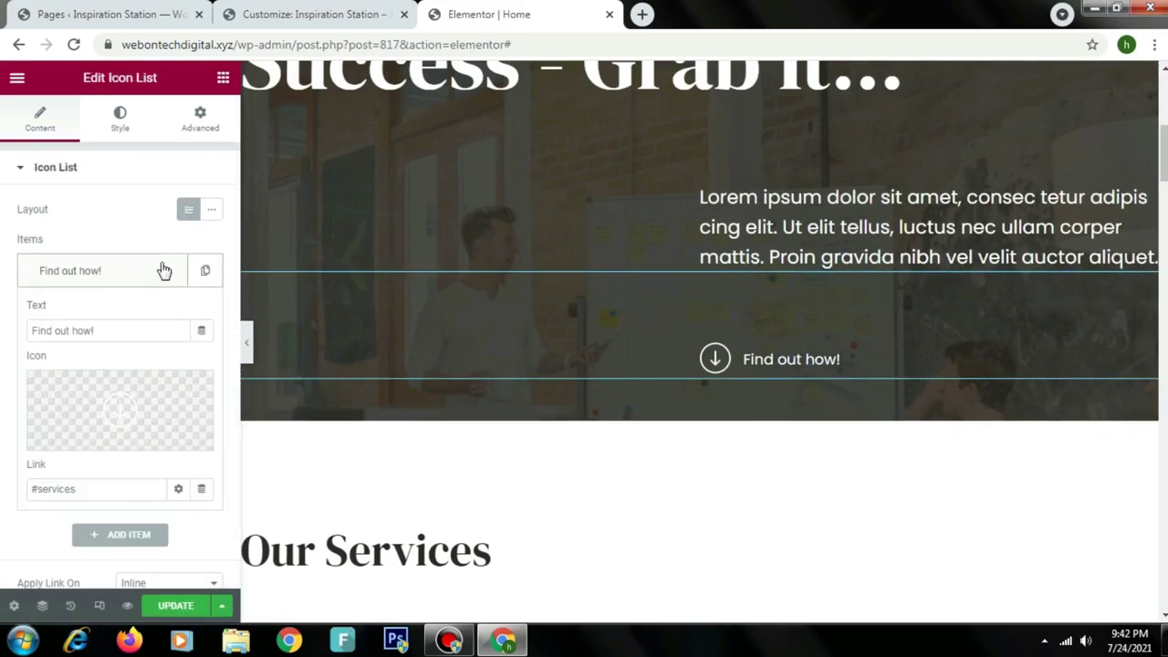
{"action": "left_click_drag", "start_coordinate": [110, 487], "coordinate": [0, 509]}
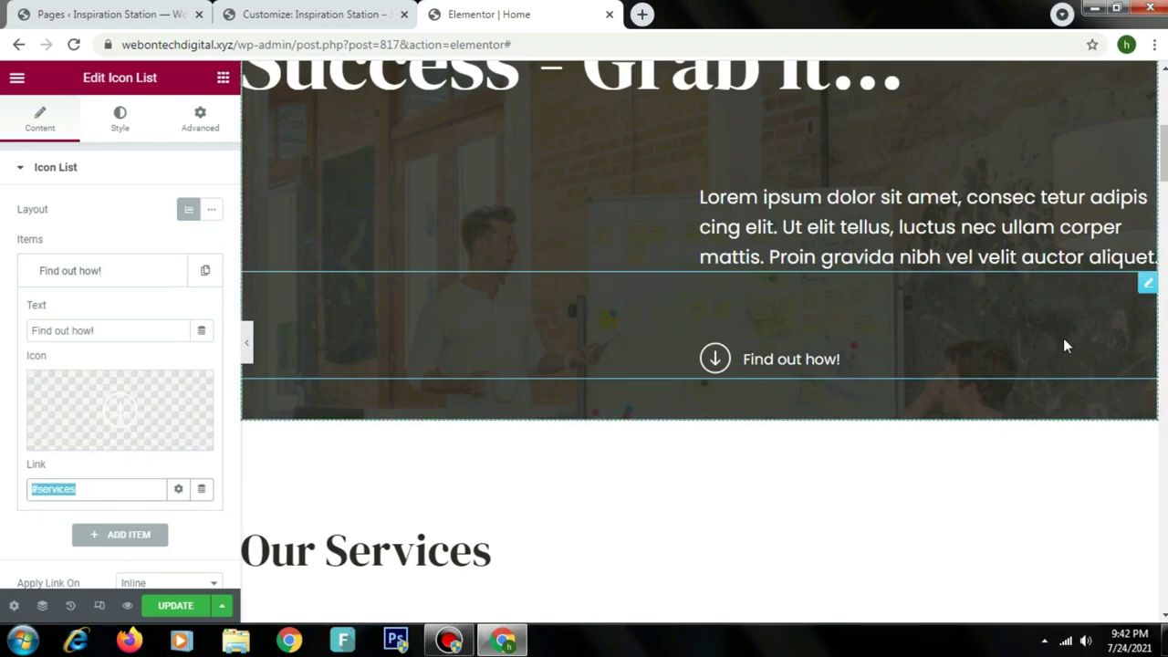
{"action": "type", "text": "www.google.com"}
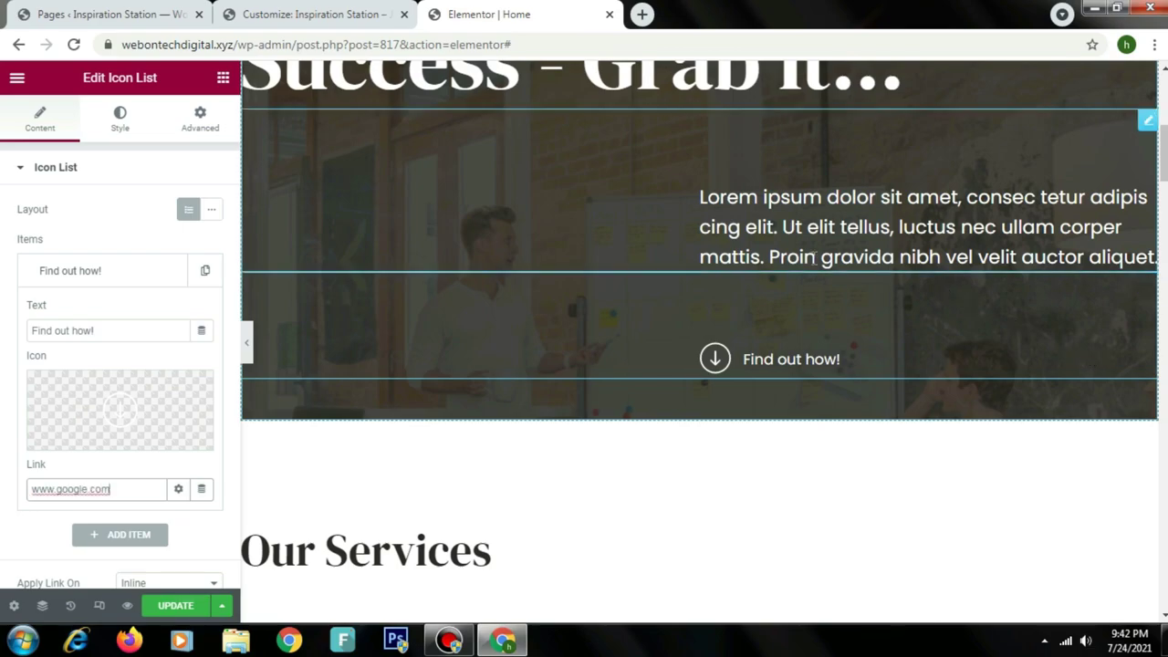
Step: Examine the editable headings and text blocks in the Our Services and About Us sections
{"action": "scroll", "coordinate": [1012, 409], "scroll_direction": "down", "scroll_amount": 5}
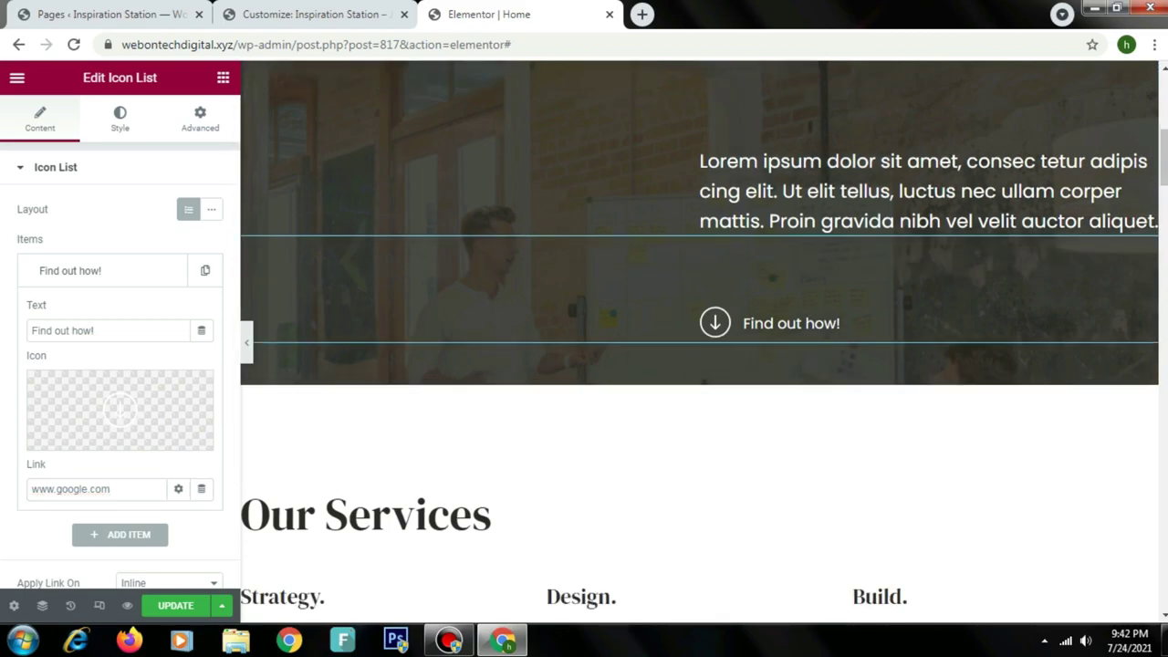
{"action": "scroll", "coordinate": [535, 295], "scroll_direction": "up", "scroll_amount": 3}
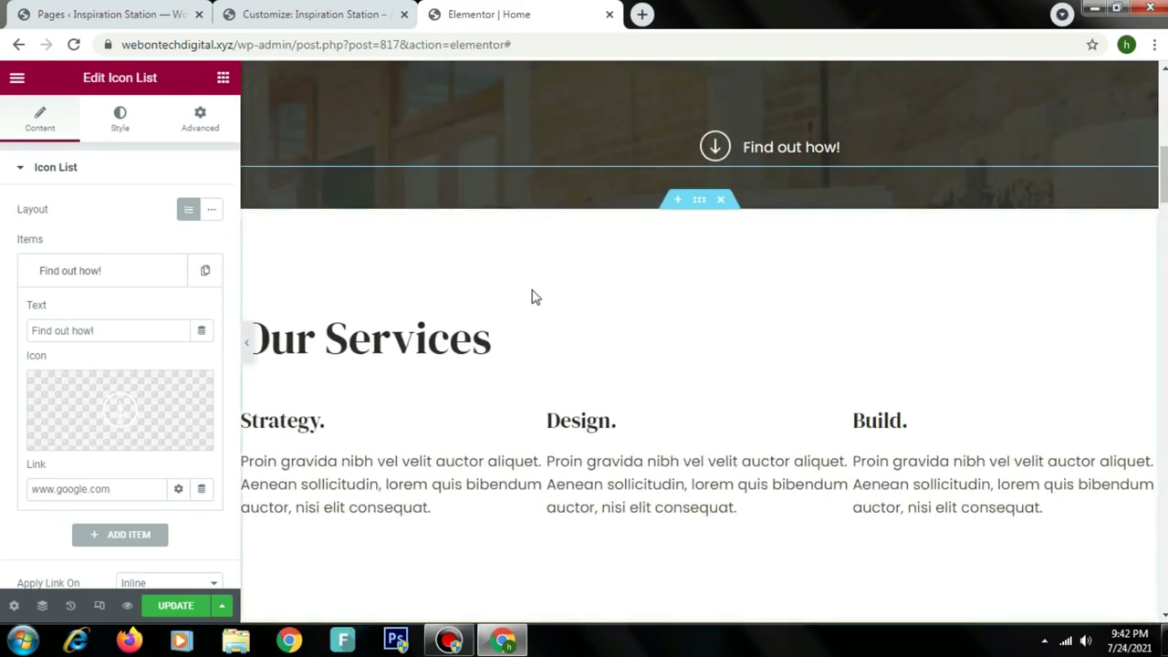
{"action": "triple_click", "coordinate": [453, 342]}
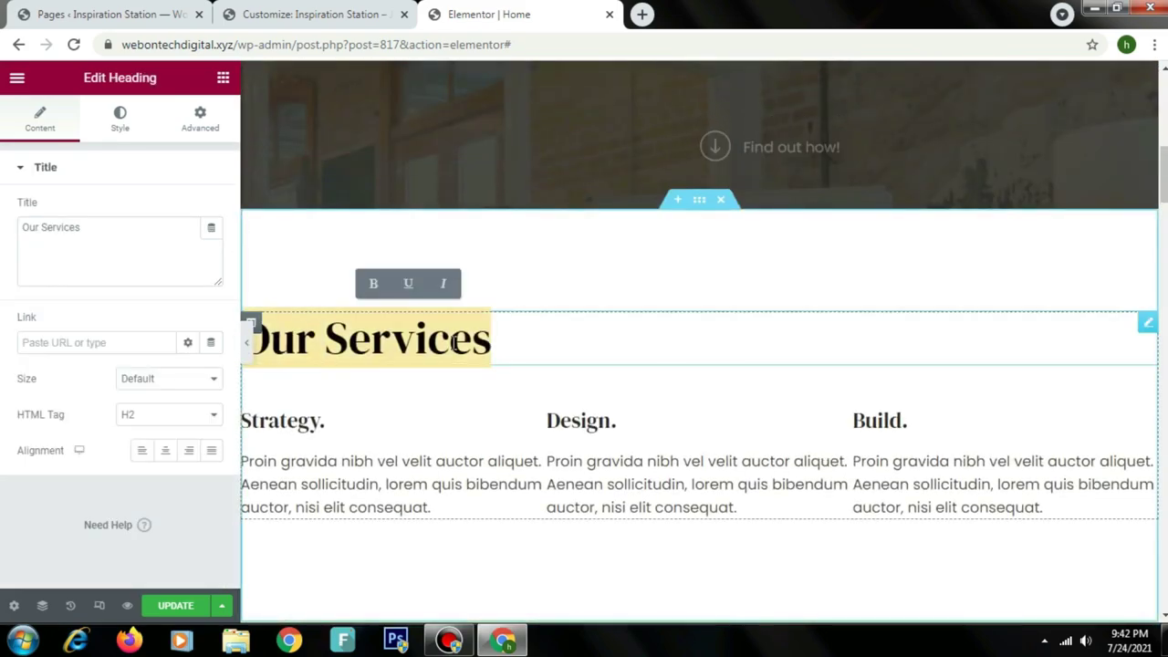
{"action": "left_click", "coordinate": [399, 419]}
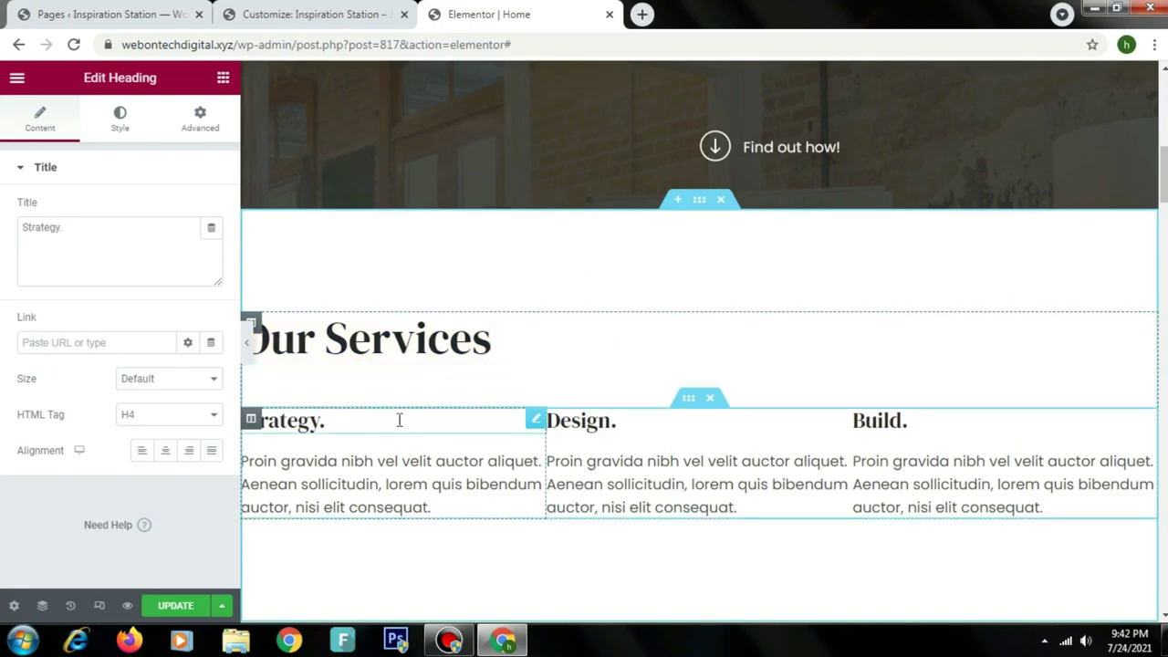
{"action": "double_click", "coordinate": [707, 483]}
{"action": "left_click", "coordinate": [1011, 500]}
{"action": "scroll", "coordinate": [454, 292], "scroll_direction": "down", "scroll_amount": 5}
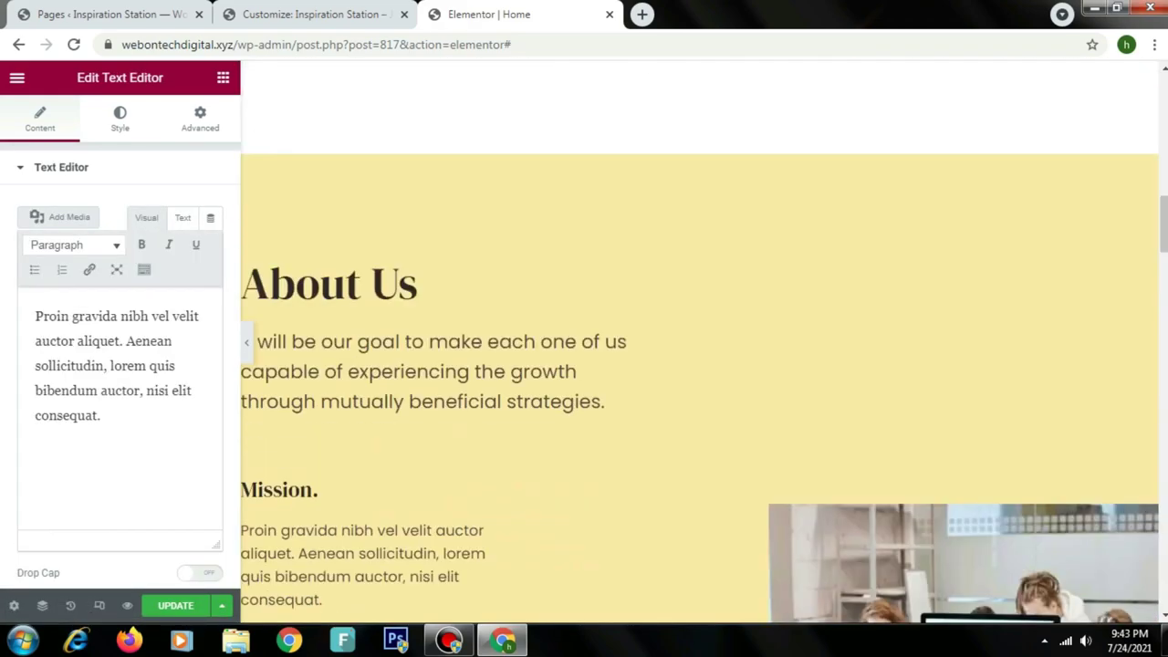
{"action": "left_click", "coordinate": [454, 286]}
{"action": "left_click", "coordinate": [547, 396]}
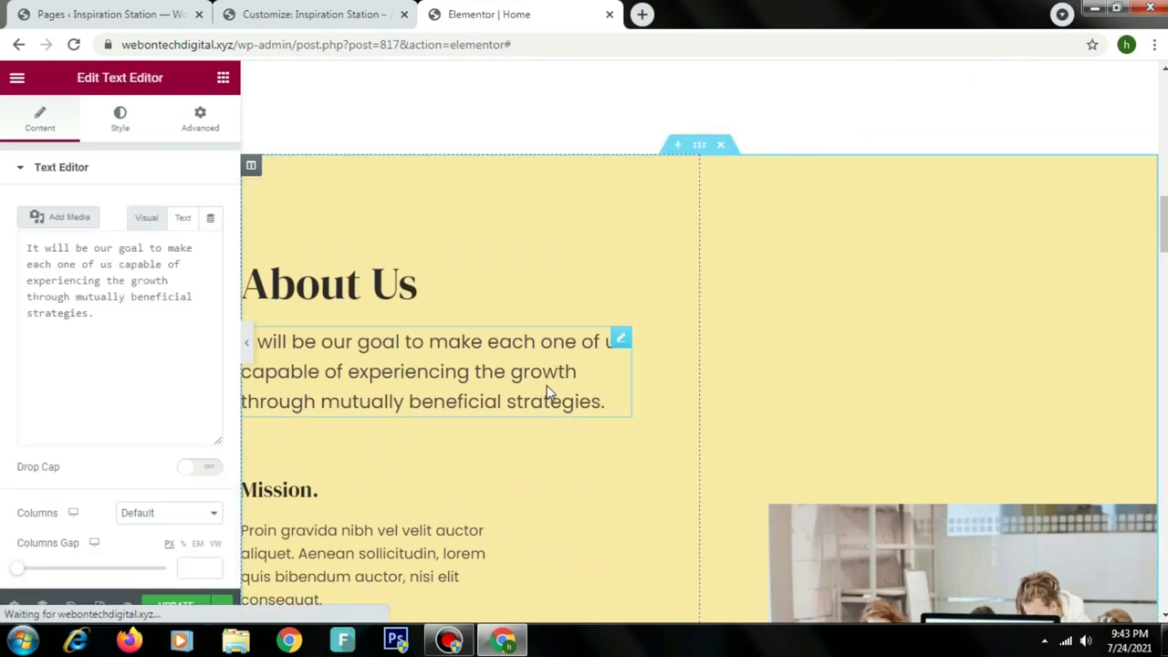
Step: Replace the About Us section's image with gallery-2-1.jpg from the media library
{"action": "left_click", "coordinate": [867, 561]}
{"action": "scroll", "coordinate": [459, 248], "scroll_direction": "down", "scroll_amount": 5}
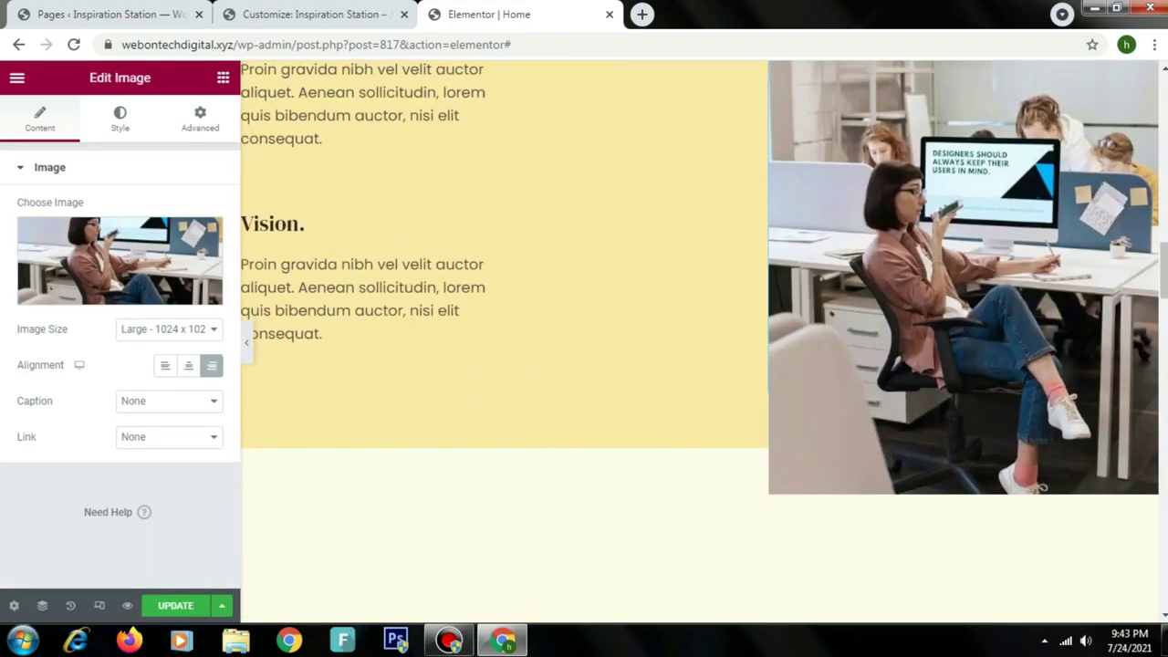
{"action": "left_click", "coordinate": [57, 297]}
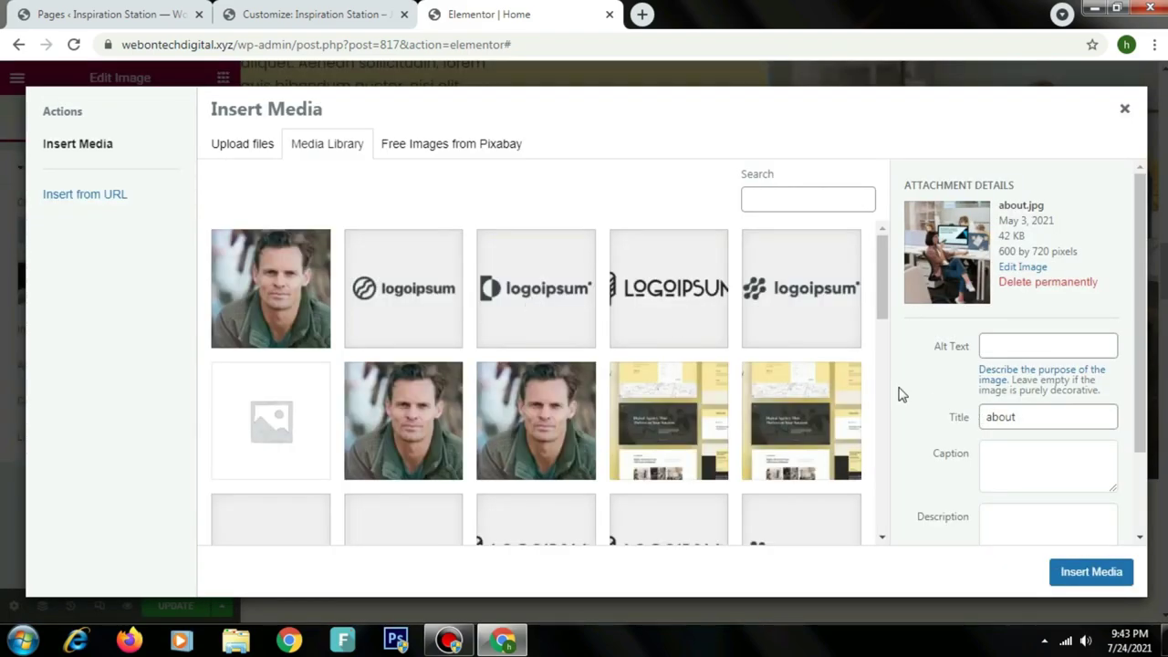
{"action": "scroll", "coordinate": [880, 388], "scroll_direction": "down", "scroll_amount": 6}
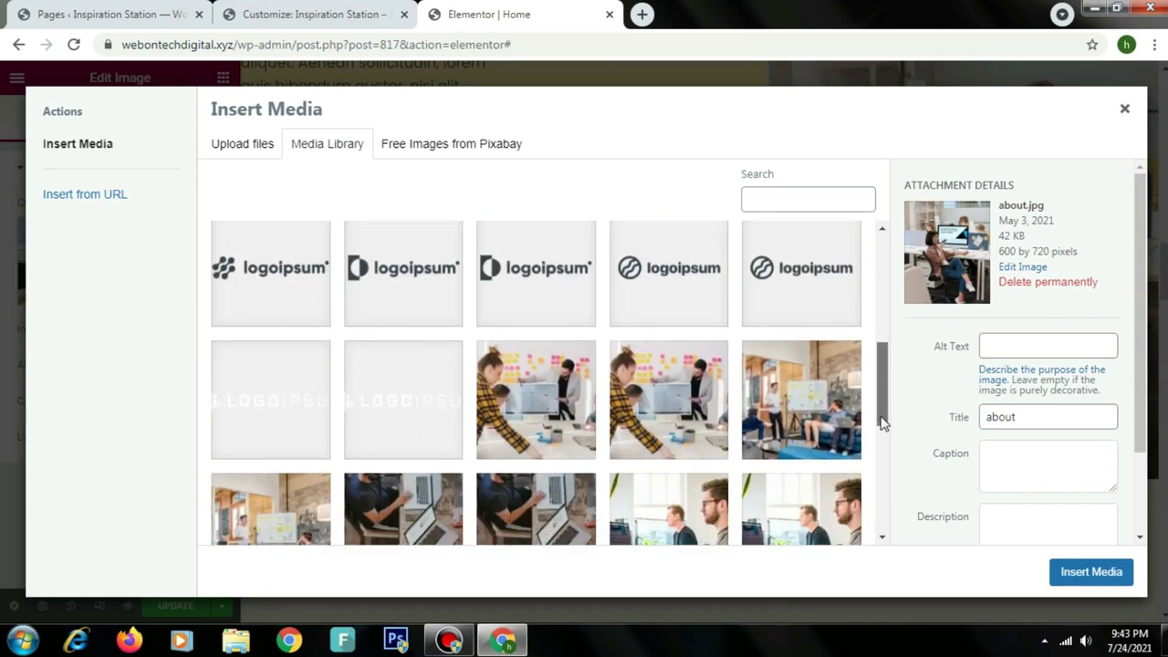
{"action": "left_click", "coordinate": [812, 412]}
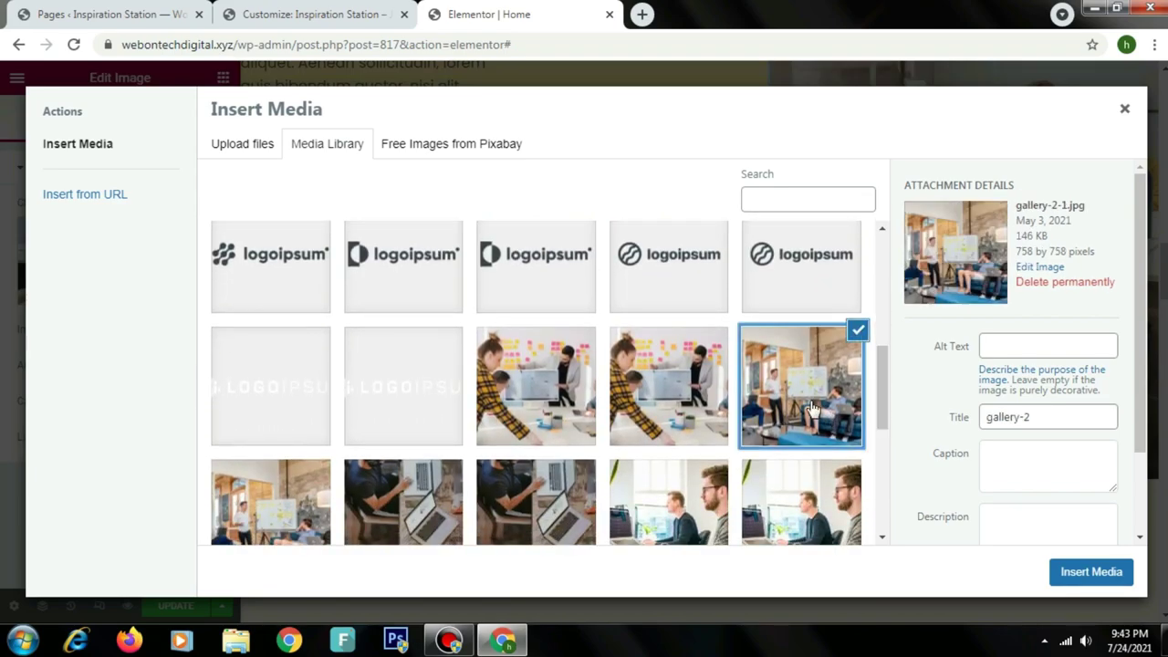
{"action": "left_click", "coordinate": [1082, 586]}
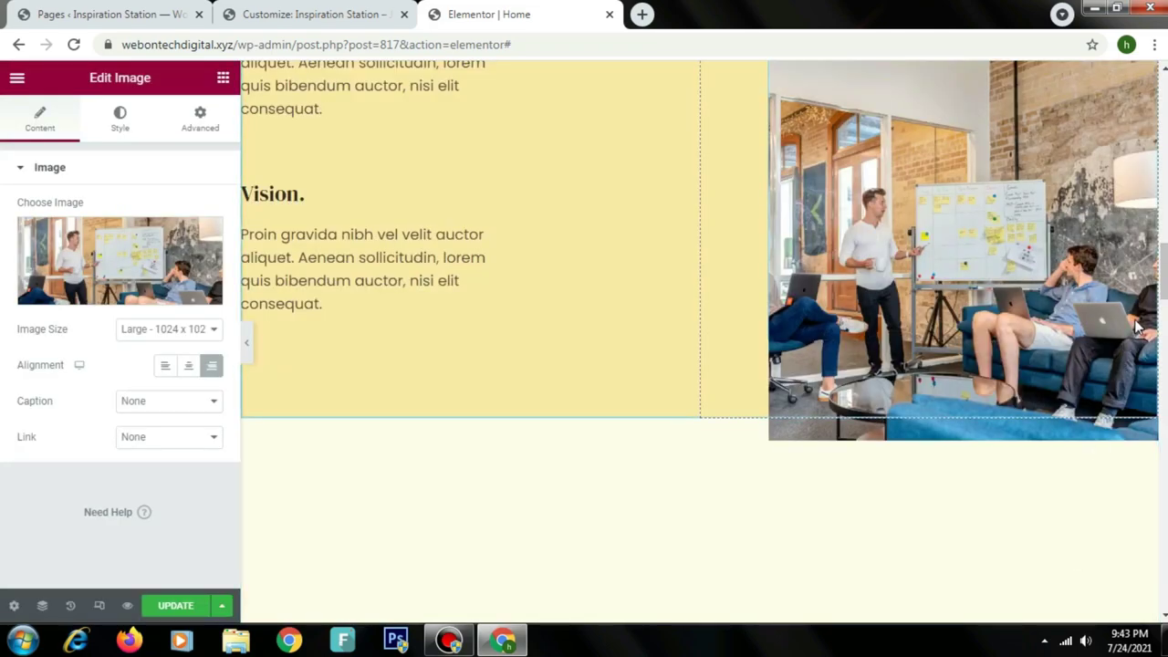
Step: Examine the editable heading and the second client logo in the Clients We Worked With section
{"action": "scroll", "coordinate": [1096, 424], "scroll_direction": "up", "scroll_amount": 2}
{"action": "scroll", "coordinate": [704, 342], "scroll_direction": "down", "scroll_amount": 8}
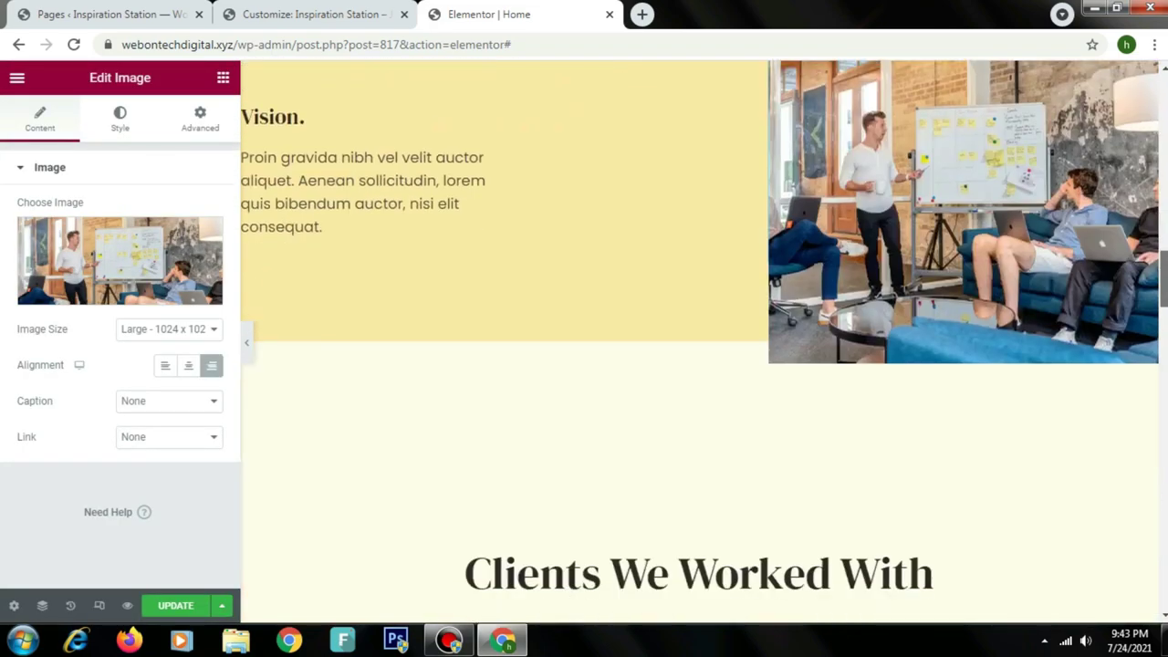
{"action": "scroll", "coordinate": [1150, 310], "scroll_direction": "up", "scroll_amount": 1}
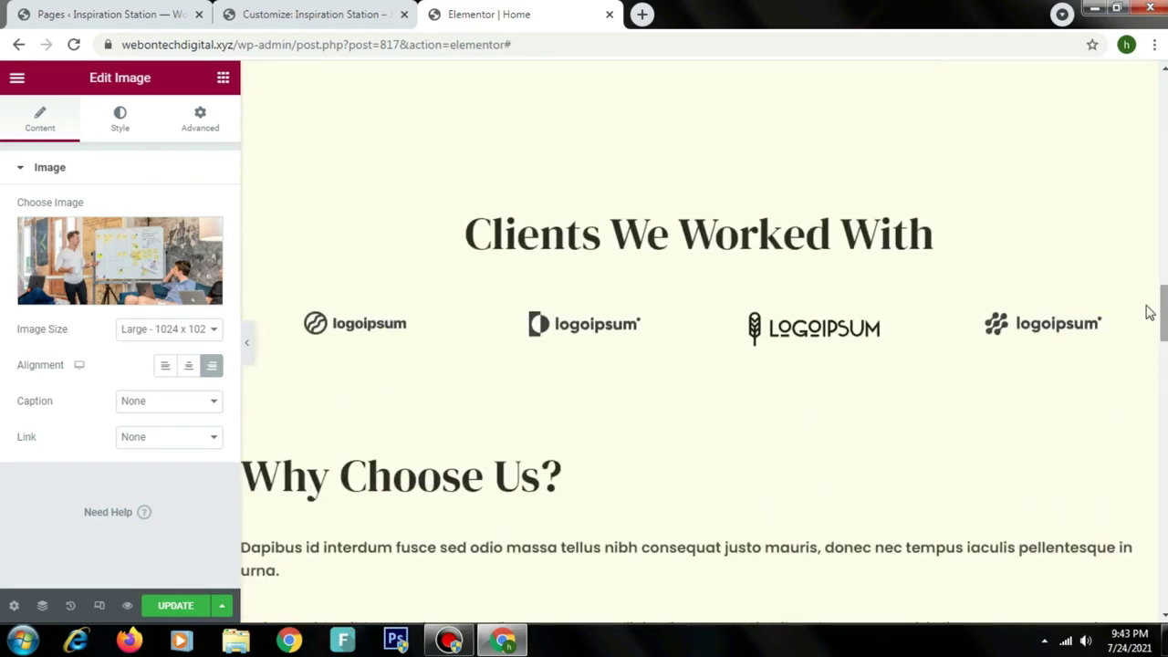
{"action": "left_click", "coordinate": [727, 245]}
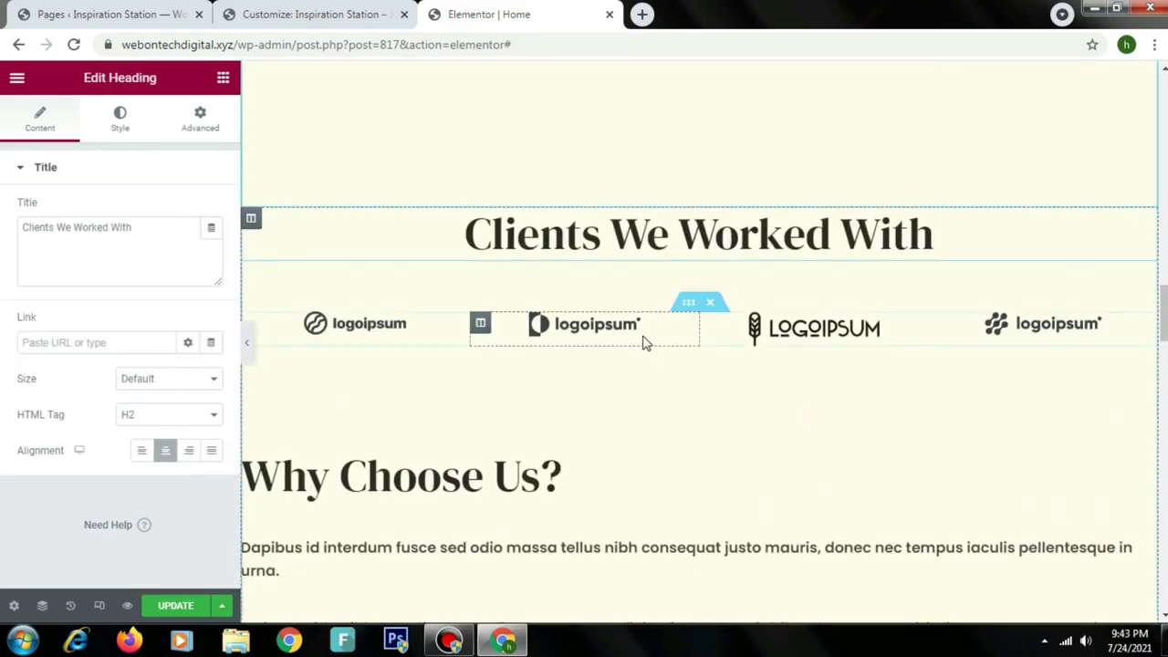
{"action": "left_click", "coordinate": [644, 335]}
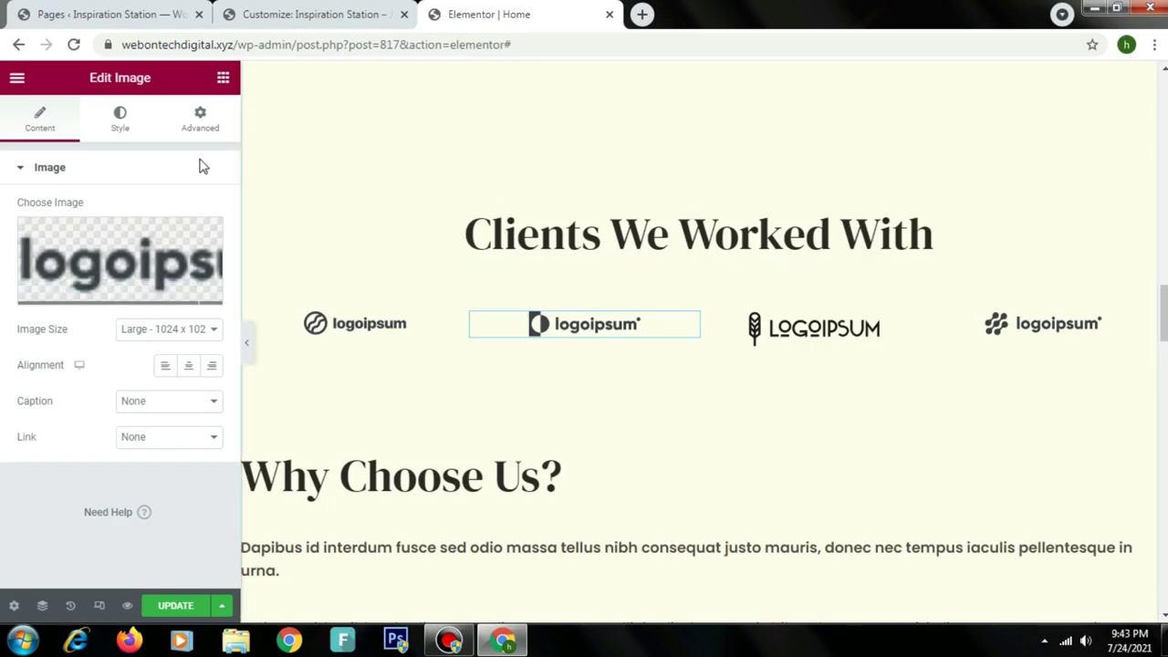
Step: Examine the editable text box and image of the "Have a Project on mind?" section
{"action": "scroll", "coordinate": [848, 290], "scroll_direction": "down", "scroll_amount": 5}
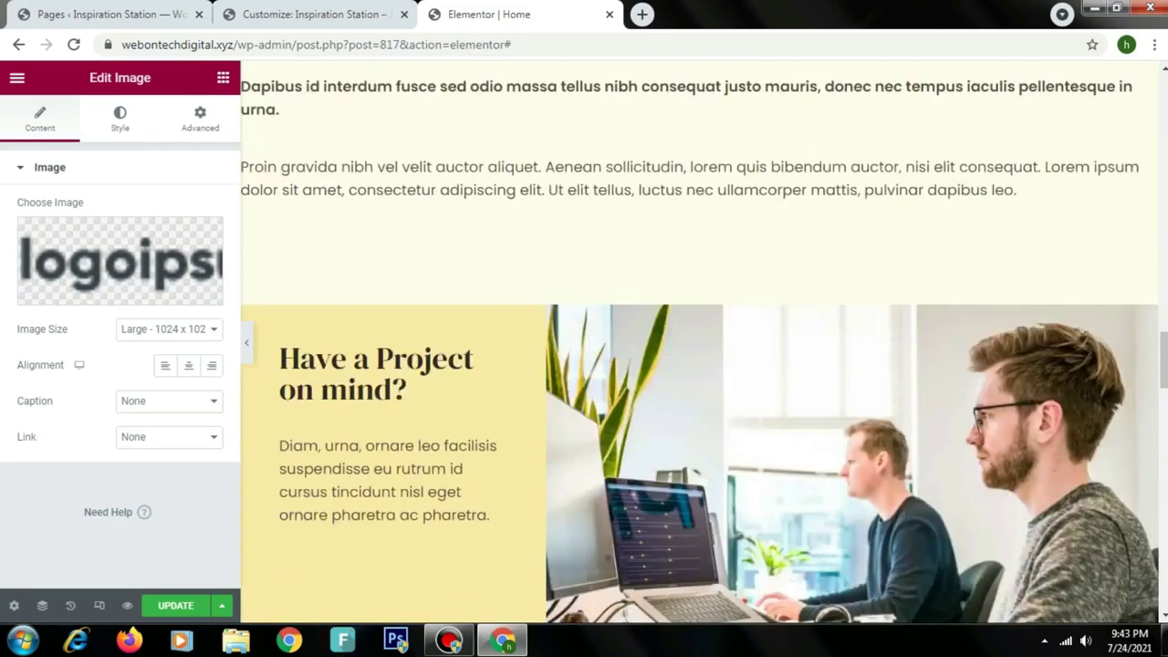
{"action": "scroll", "coordinate": [417, 216], "scroll_direction": "down", "scroll_amount": 2}
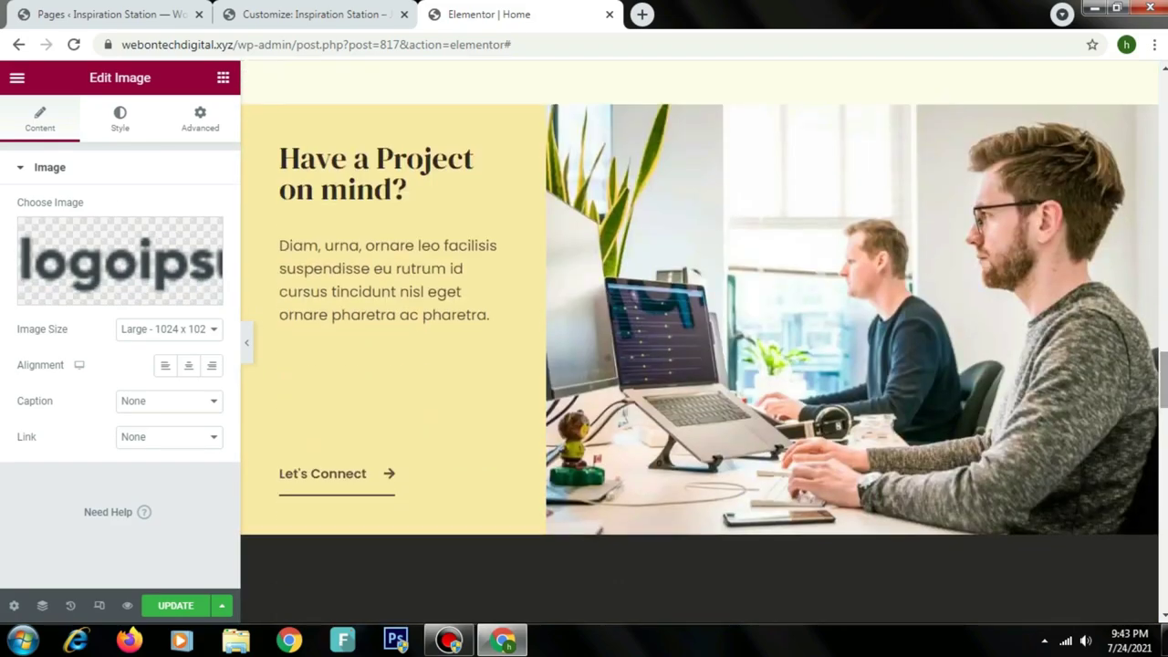
{"action": "left_click", "coordinate": [417, 217]}
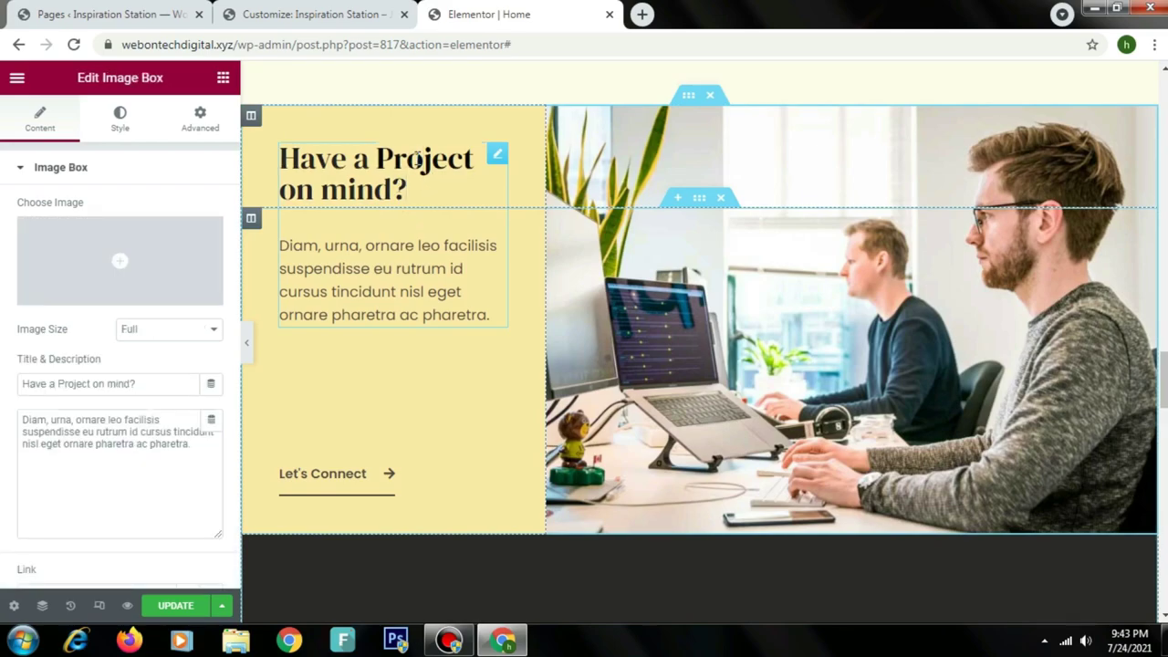
{"action": "double_click", "coordinate": [410, 292]}
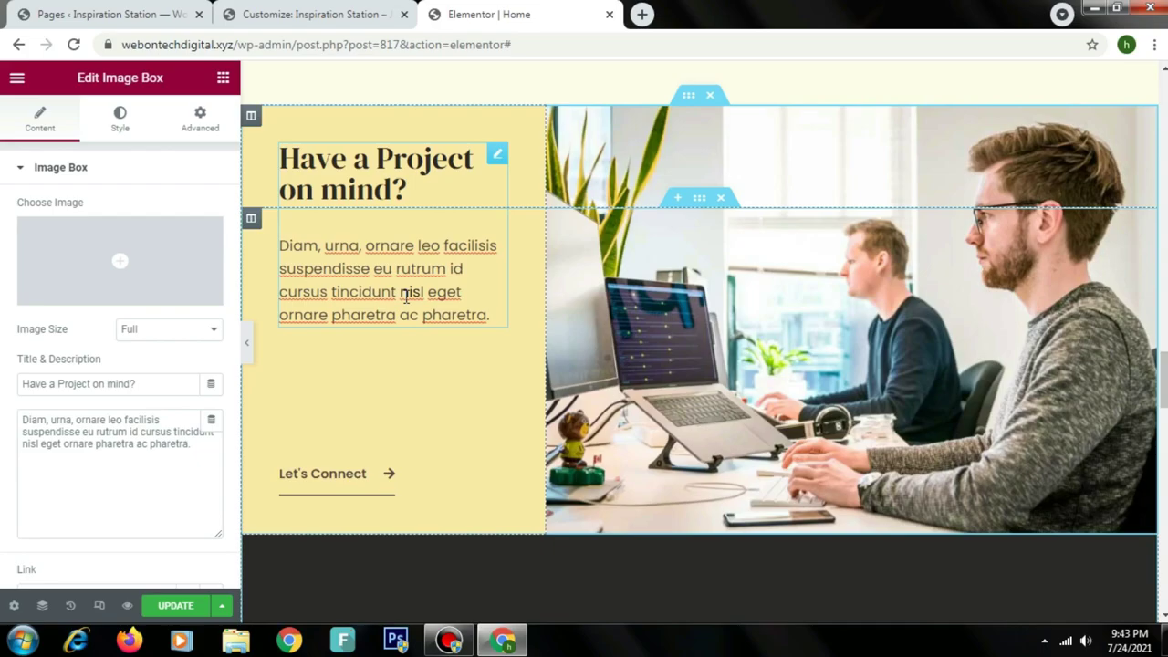
{"action": "left_click", "coordinate": [975, 310]}
Step: Browse the Our Global Team gallery images in the lightbox and close it
{"action": "scroll", "coordinate": [975, 310], "scroll_direction": "down", "scroll_amount": 5}
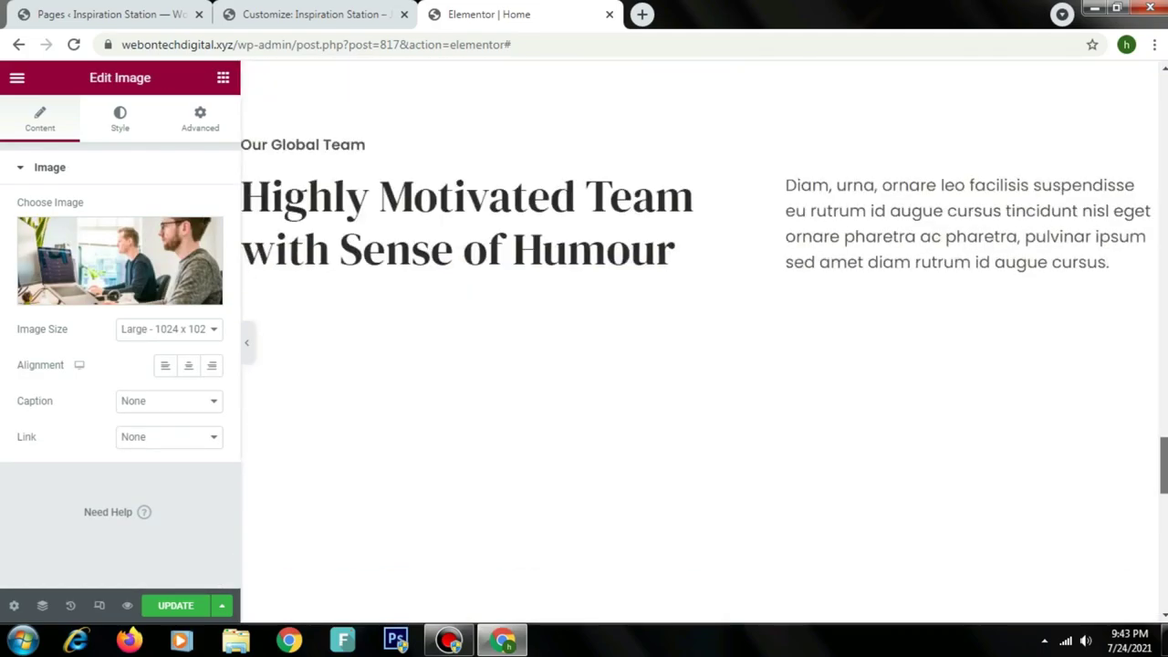
{"action": "scroll", "coordinate": [844, 454], "scroll_direction": "down", "scroll_amount": 2}
{"action": "scroll", "coordinate": [844, 454], "scroll_direction": "up", "scroll_amount": 2}
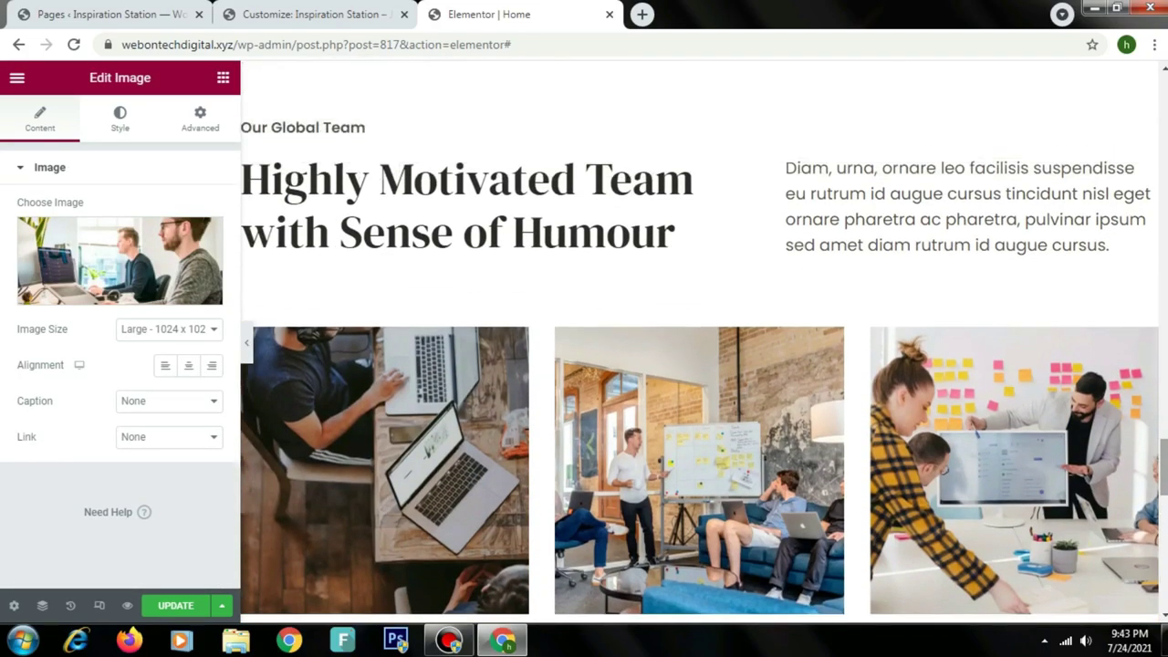
{"action": "left_click", "coordinate": [841, 453]}
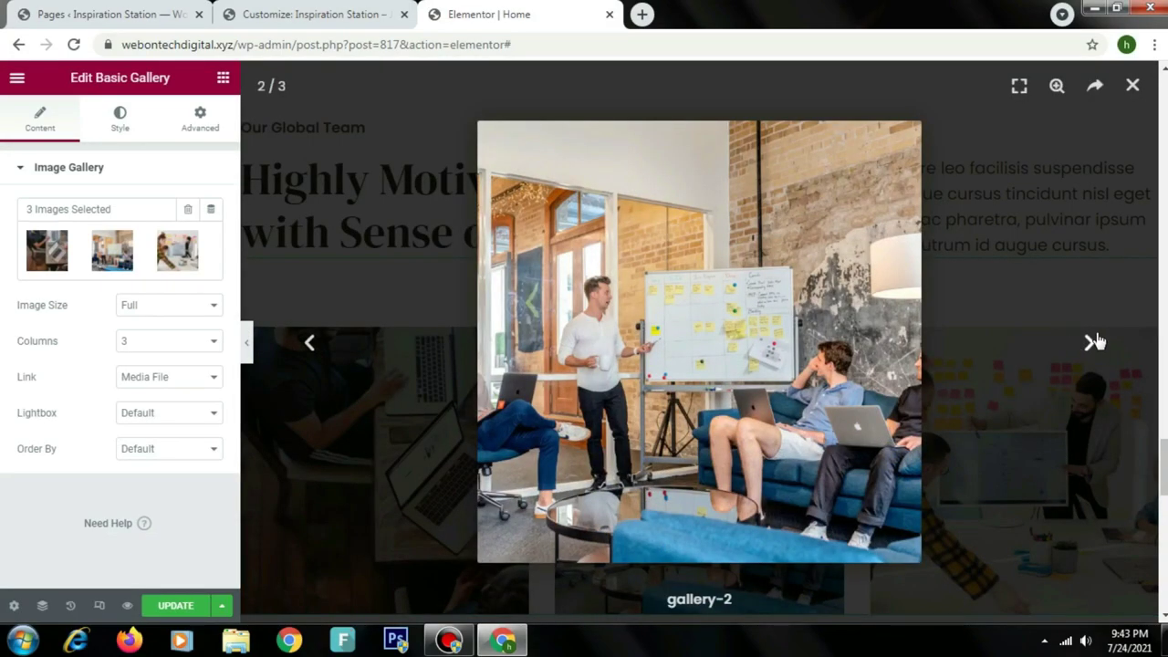
{"action": "left_click", "coordinate": [1091, 342]}
{"action": "left_click", "coordinate": [1091, 342]}
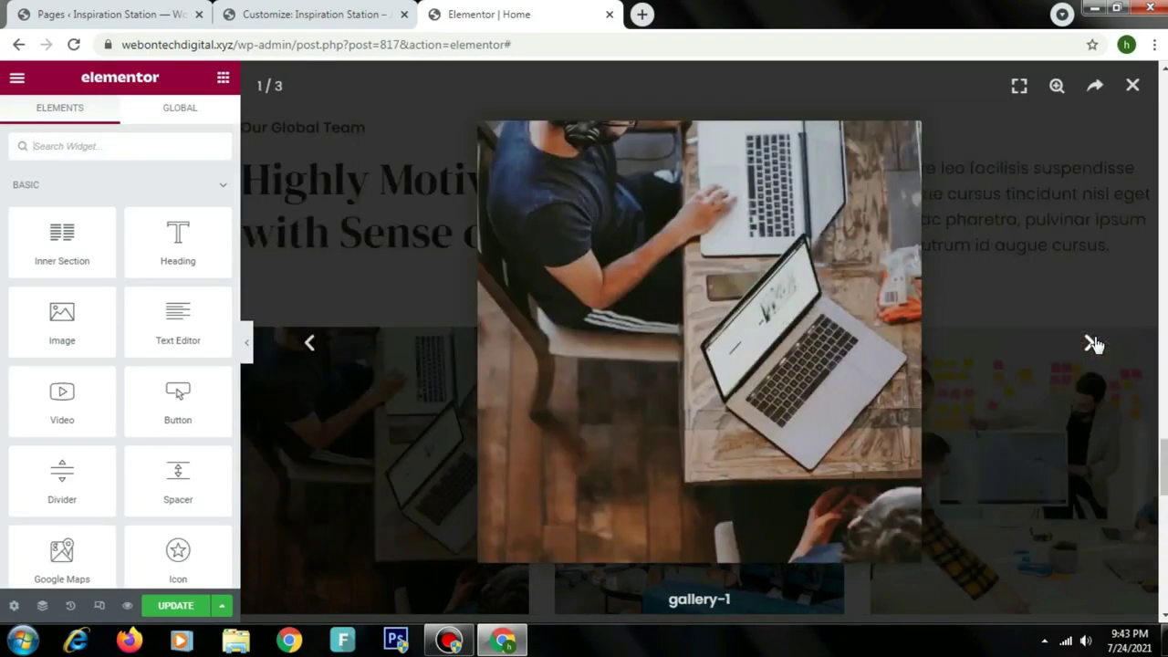
{"action": "left_click", "coordinate": [1092, 343]}
{"action": "left_click", "coordinate": [1092, 343]}
{"action": "key", "text": "Right"}
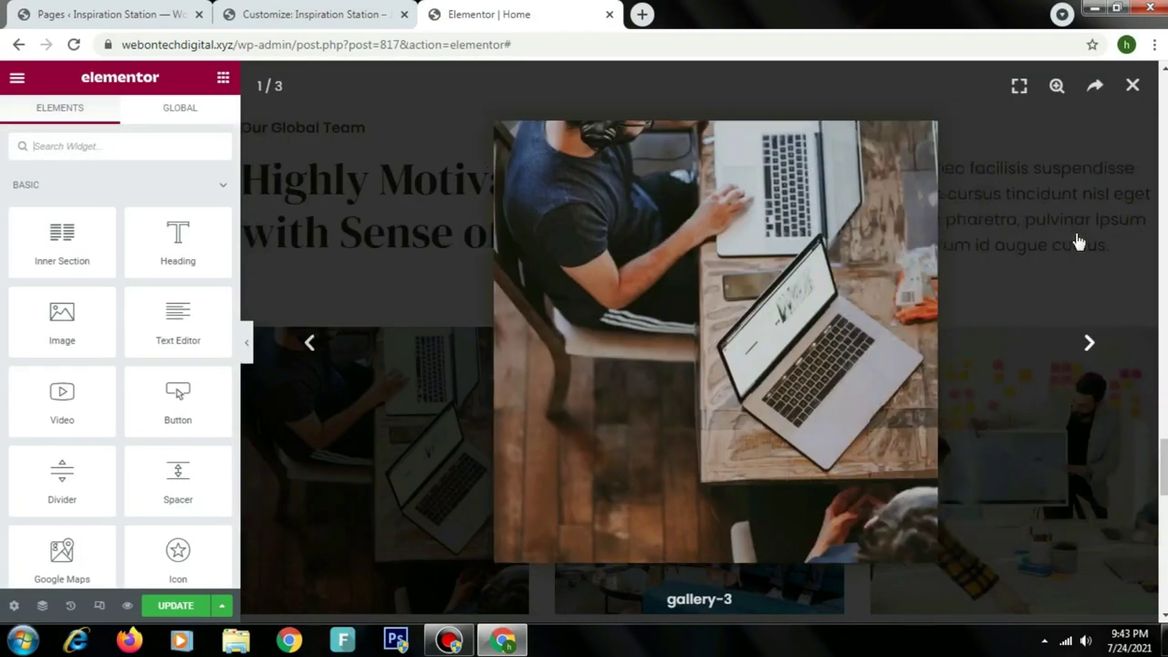
{"action": "left_click", "coordinate": [1130, 86]}
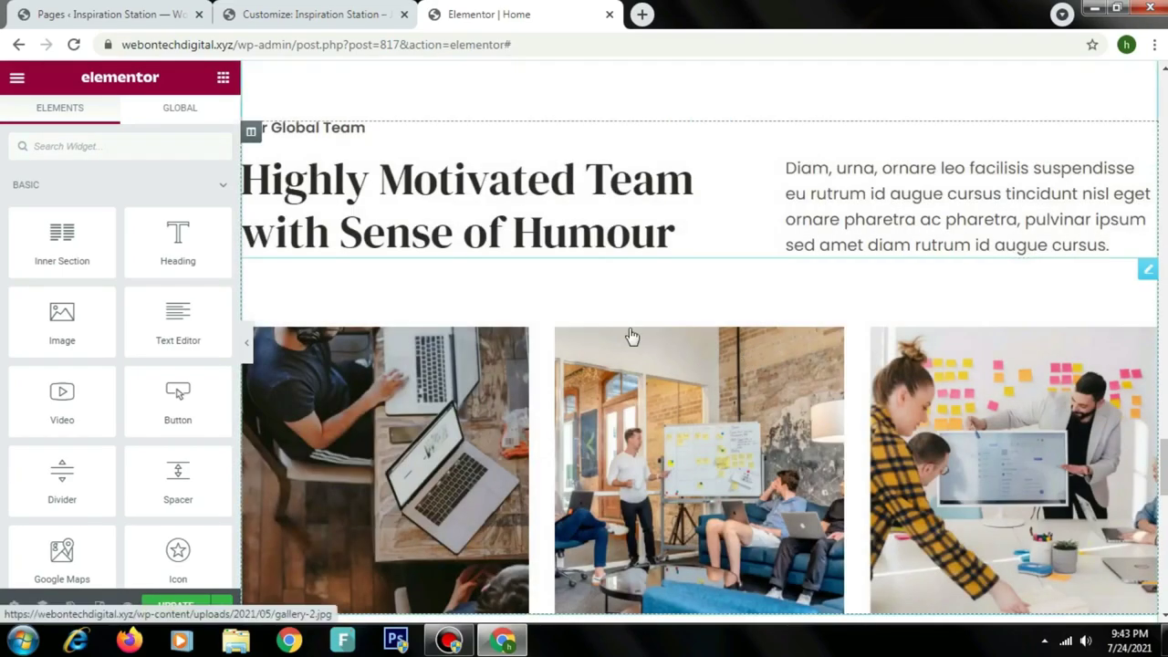
Step: Open the Our Global Team gallery's image selection for editing and close it without changes
{"action": "left_click", "coordinate": [1146, 272]}
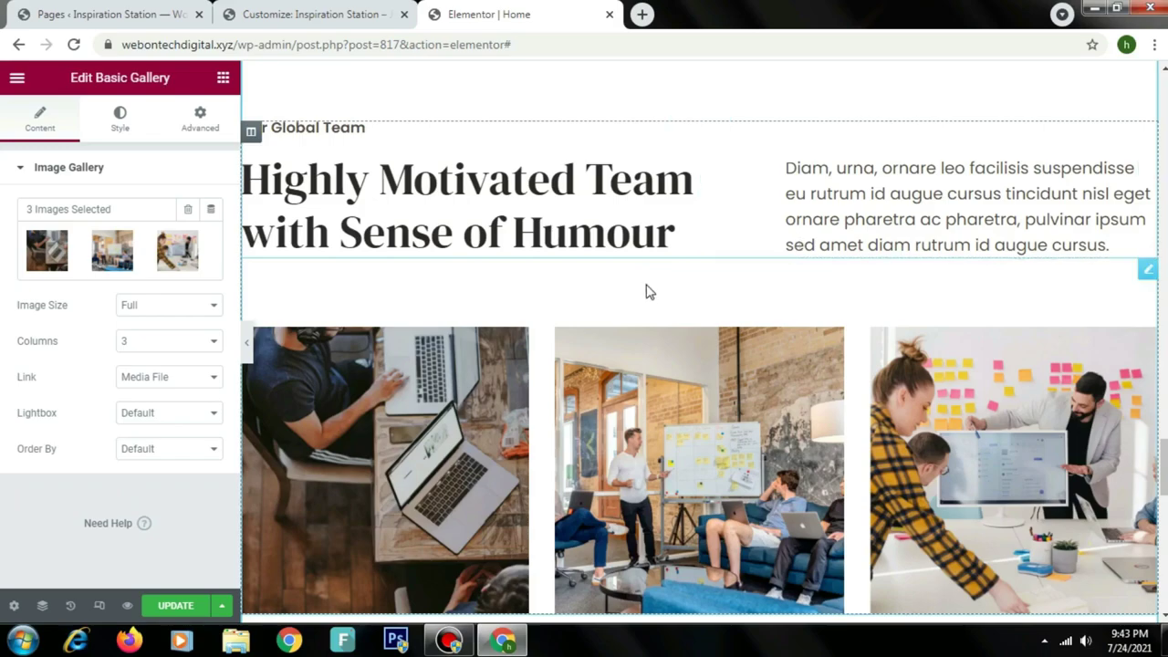
{"action": "left_click", "coordinate": [102, 275]}
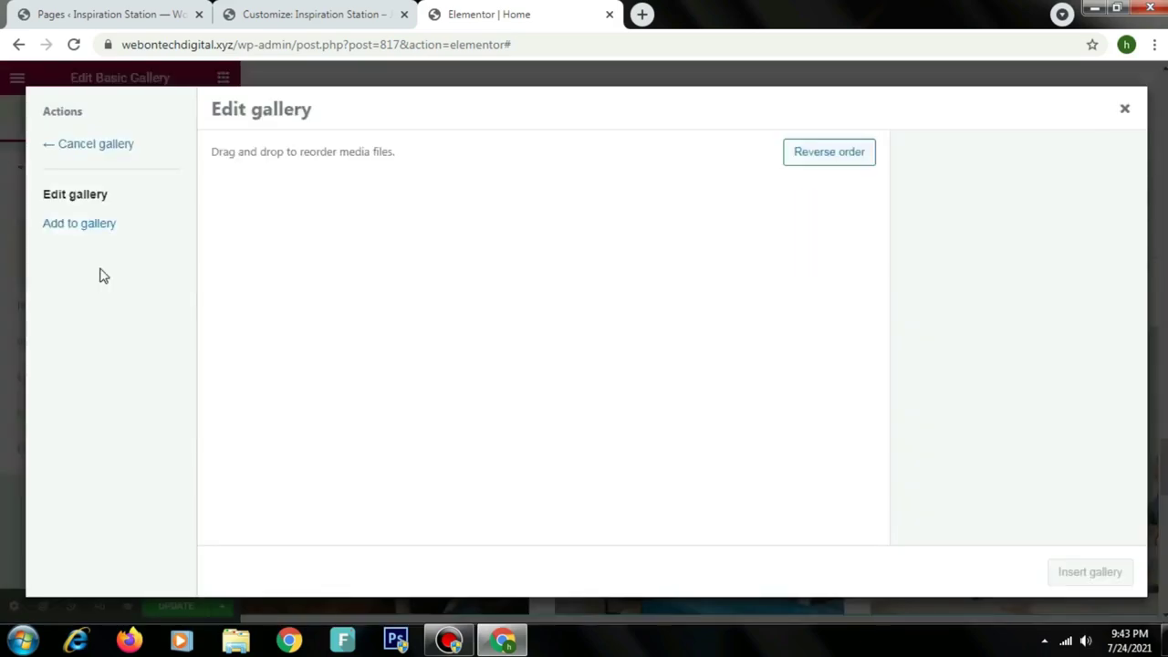
{"action": "left_click", "coordinate": [1127, 111]}
Step: Examine the title and link settings of the Subscribe heading
{"action": "scroll", "coordinate": [1140, 469], "scroll_direction": "down", "scroll_amount": 5}
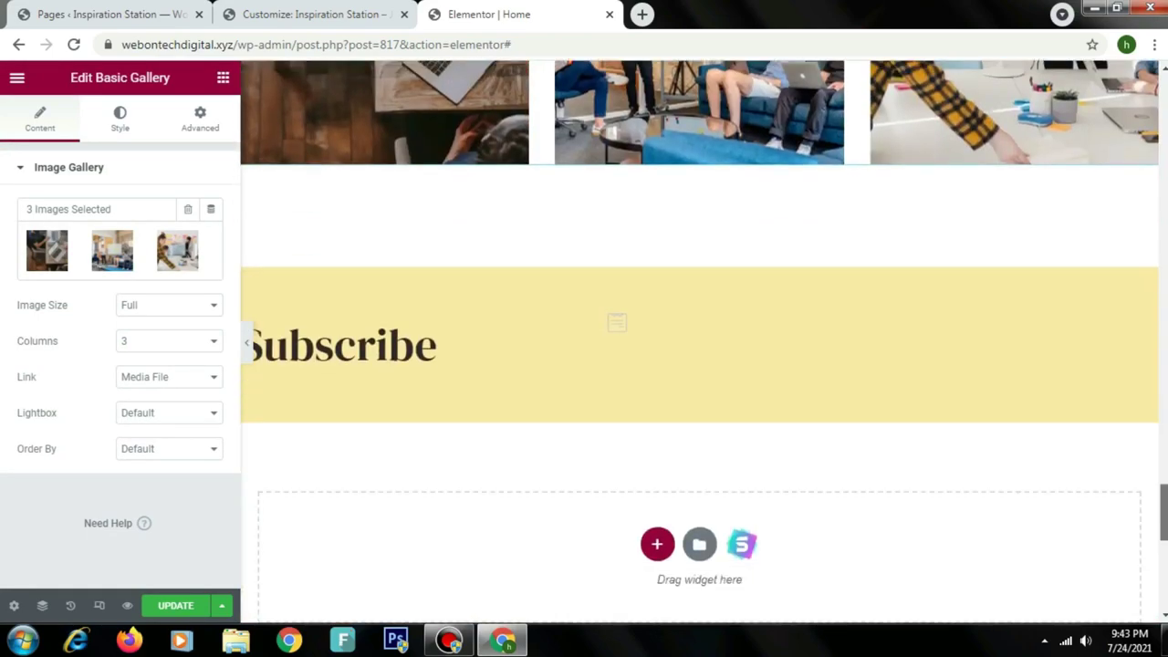
{"action": "scroll", "coordinate": [699, 341], "scroll_direction": "down", "scroll_amount": 3}
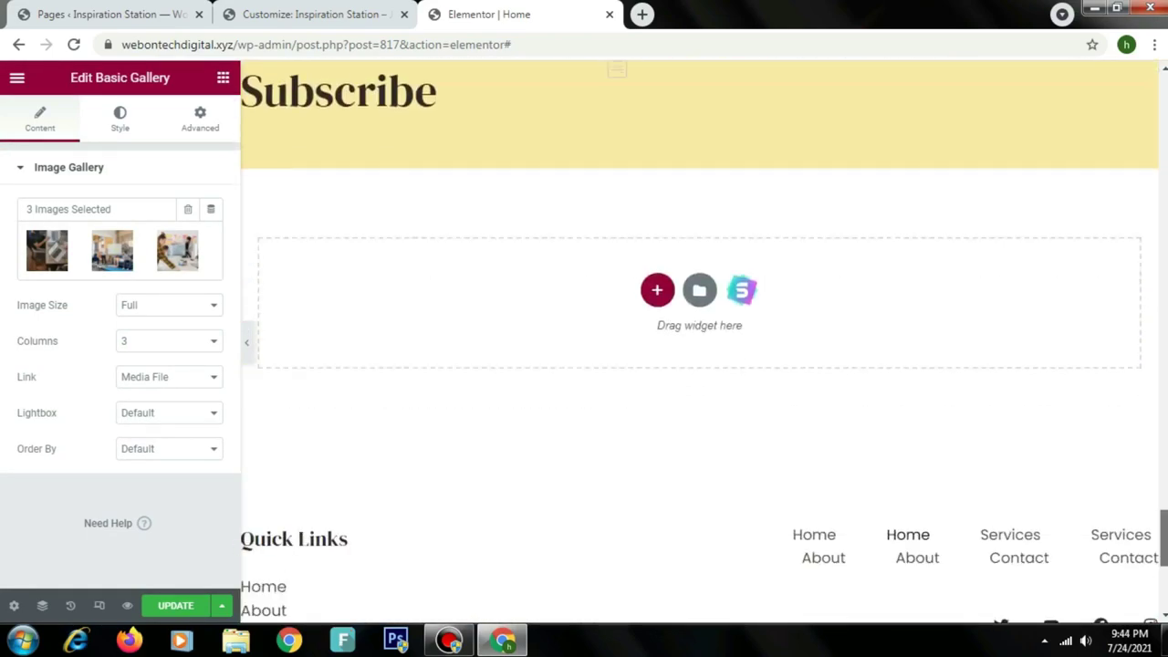
{"action": "left_click", "coordinate": [382, 91]}
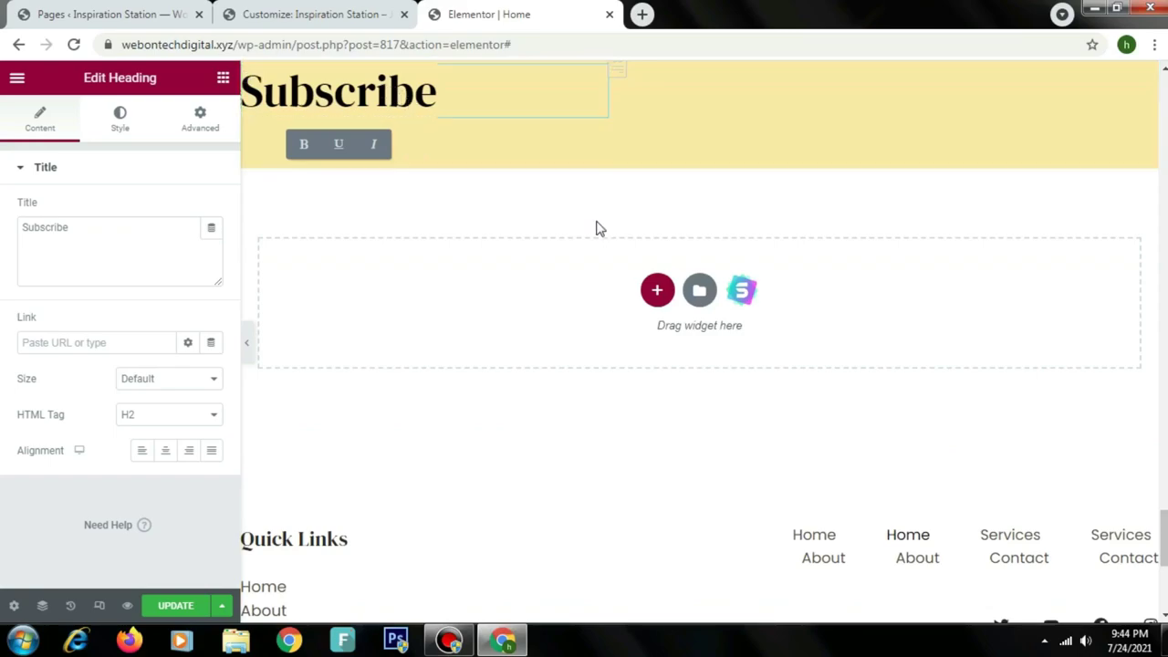
{"action": "left_click", "coordinate": [103, 342]}
{"action": "left_click", "coordinate": [95, 257]}
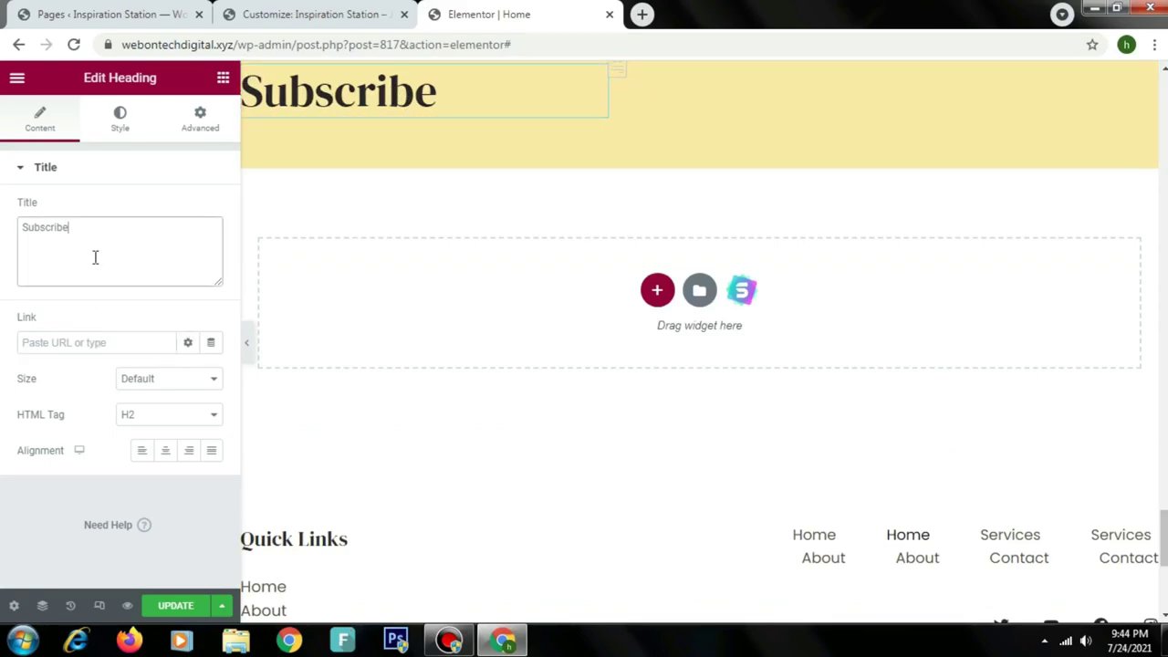
{"action": "left_click", "coordinate": [90, 342]}
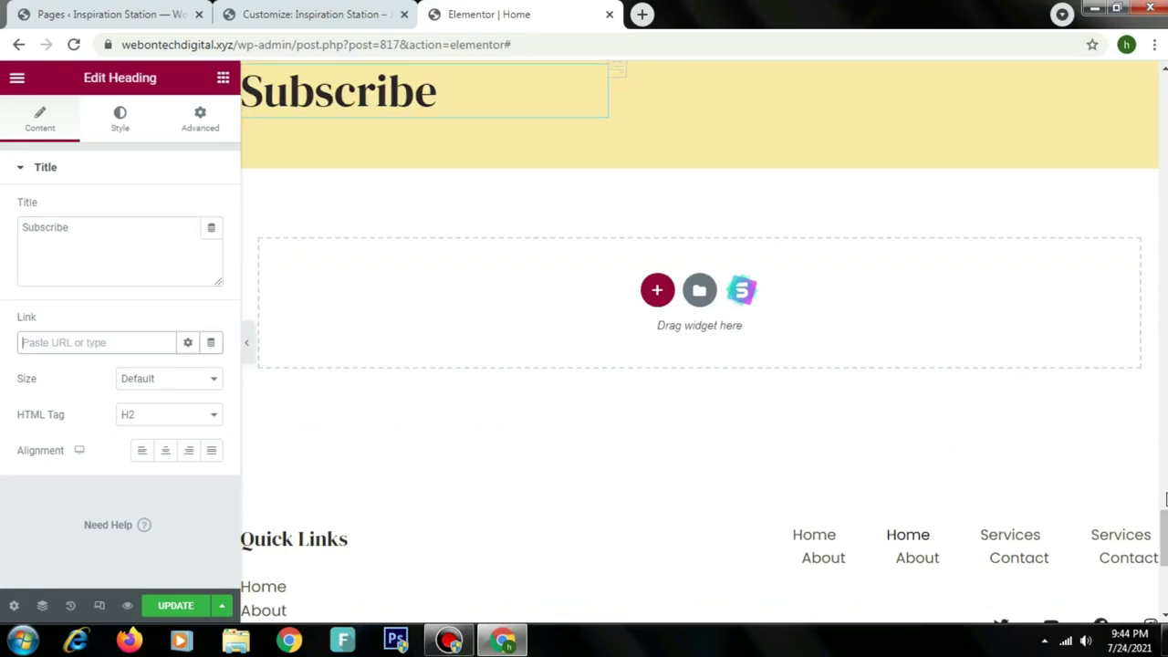
Step: Add a section with two equal columns below the Subscribe section and place an Image widget in its first column
{"action": "scroll", "coordinate": [1165, 498], "scroll_direction": "down", "scroll_amount": 5}
{"action": "scroll", "coordinate": [1165, 498], "scroll_direction": "up", "scroll_amount": 5}
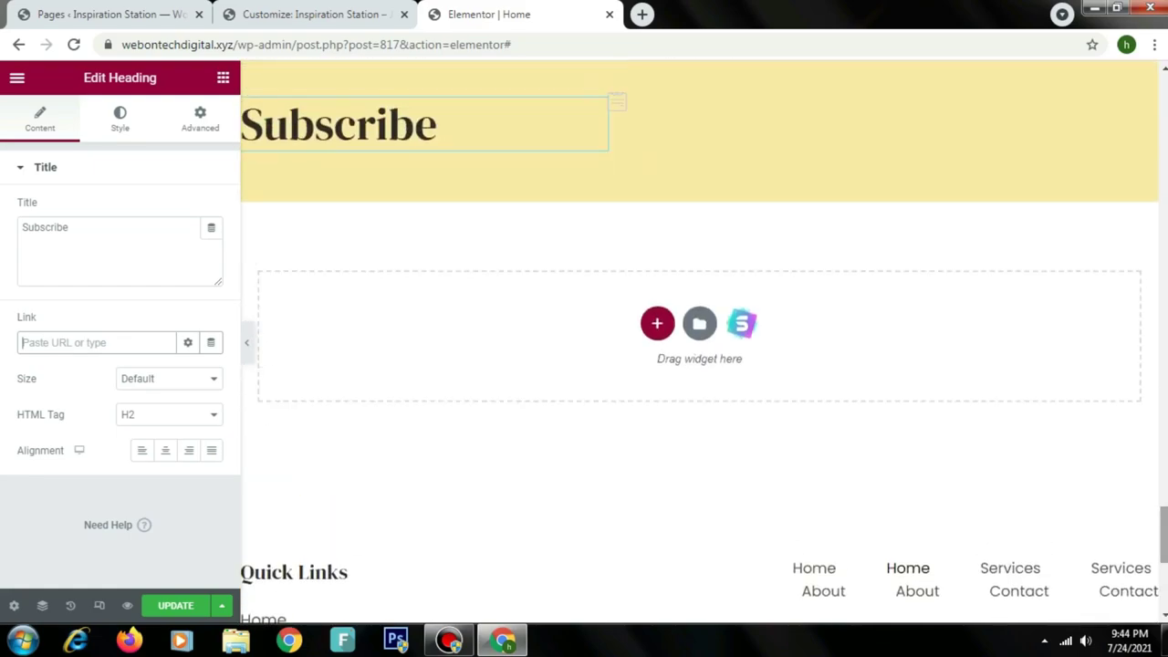
{"action": "left_click", "coordinate": [657, 323]}
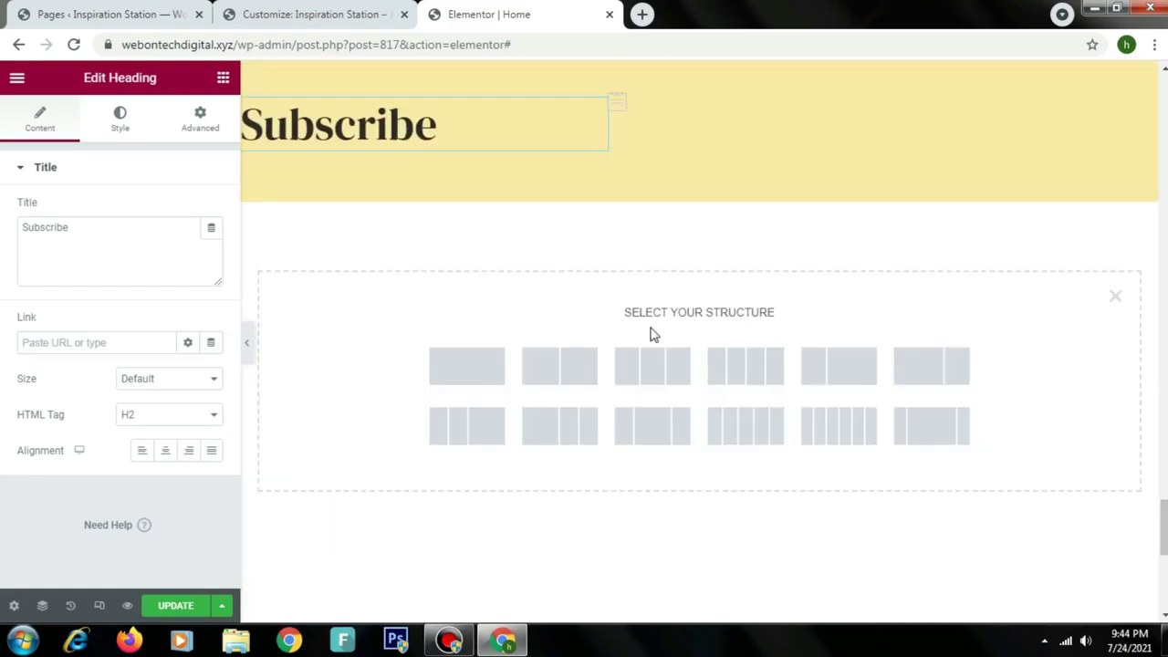
{"action": "left_click", "coordinate": [559, 376]}
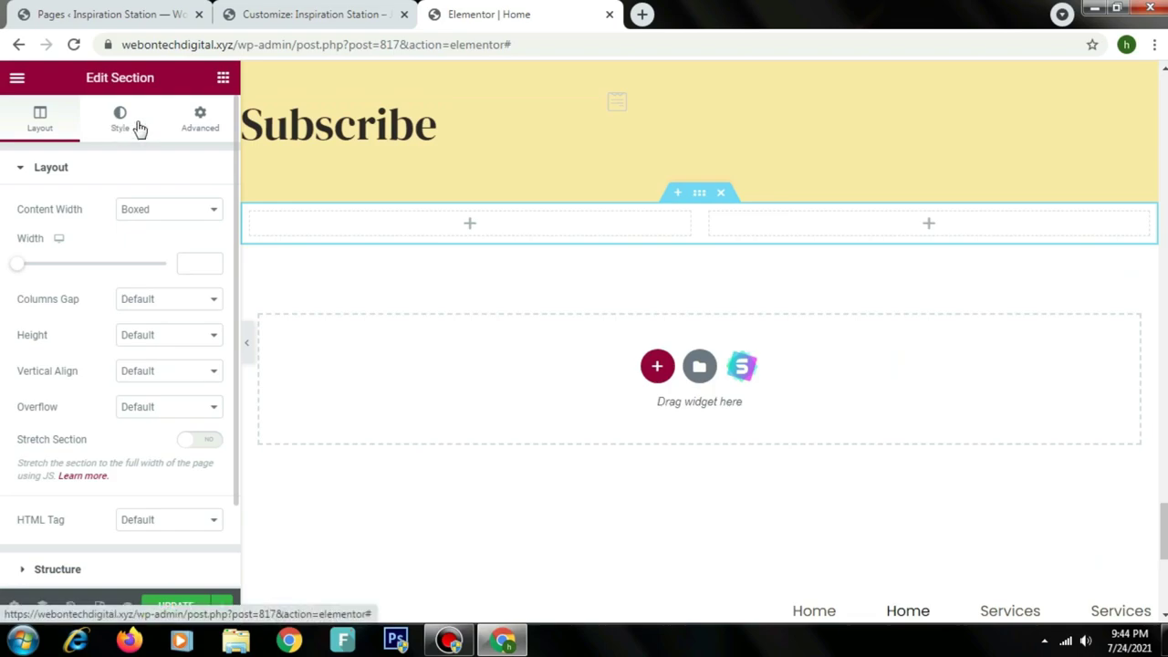
{"action": "left_click", "coordinate": [222, 79]}
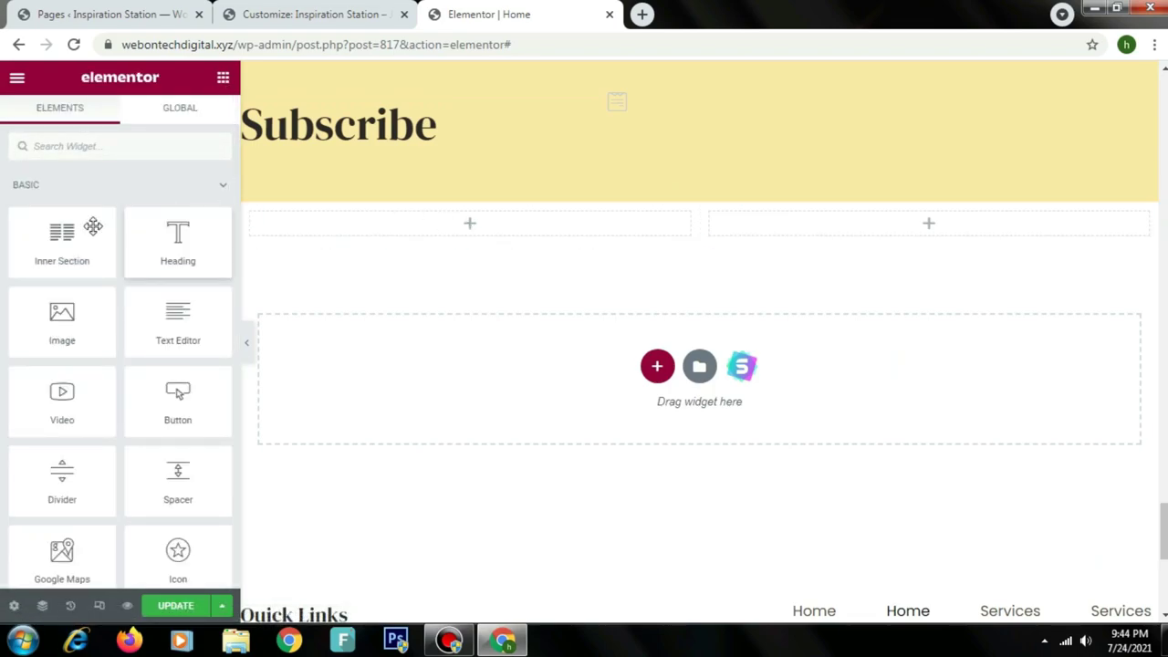
{"action": "left_click_drag", "start_coordinate": [58, 315], "coordinate": [471, 222]}
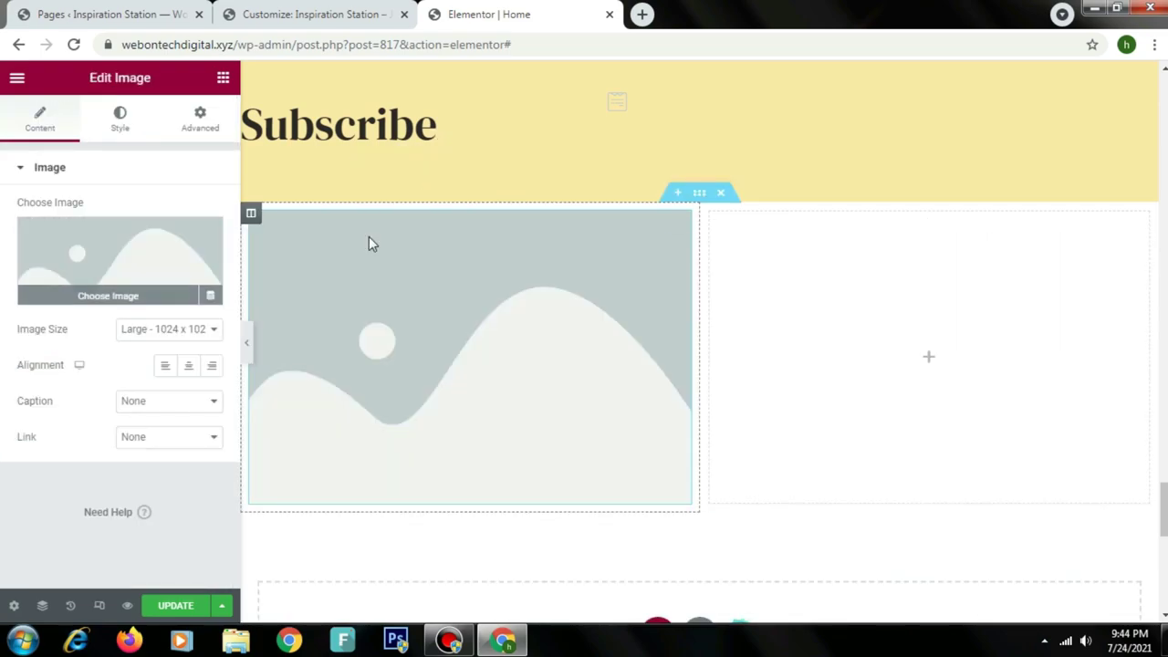
Step: Add a Heading widget to the new section's second column and try to place a Text Editor widget below it
{"action": "left_click", "coordinate": [935, 365]}
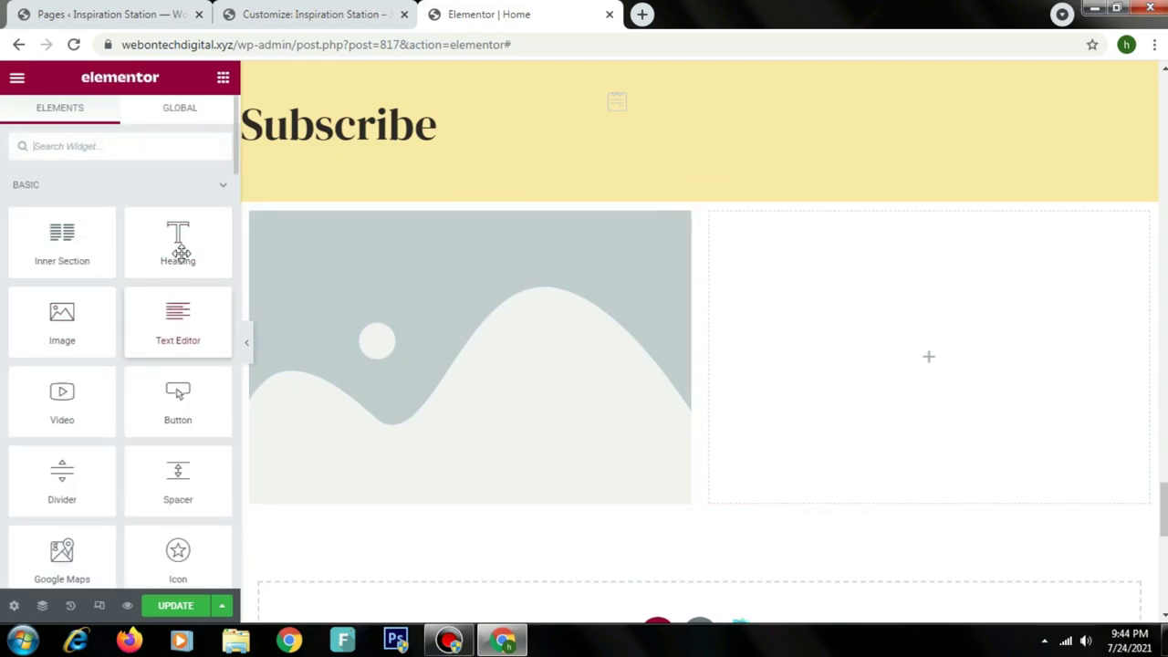
{"action": "left_click_drag", "start_coordinate": [179, 250], "coordinate": [862, 309]}
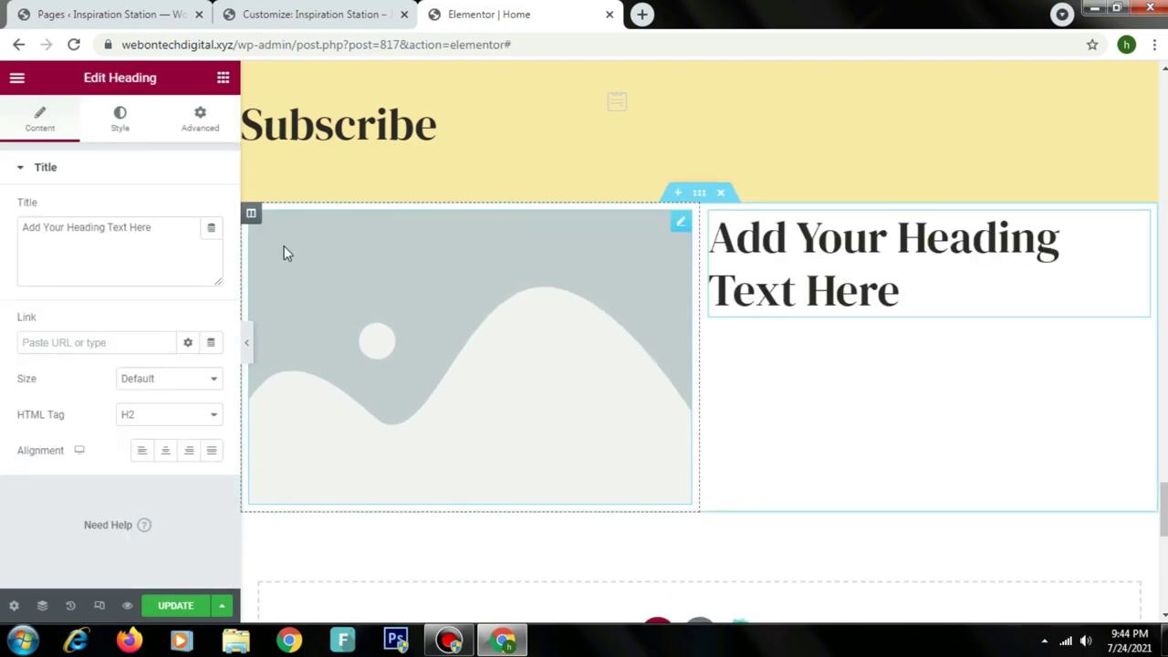
{"action": "left_click", "coordinate": [223, 84]}
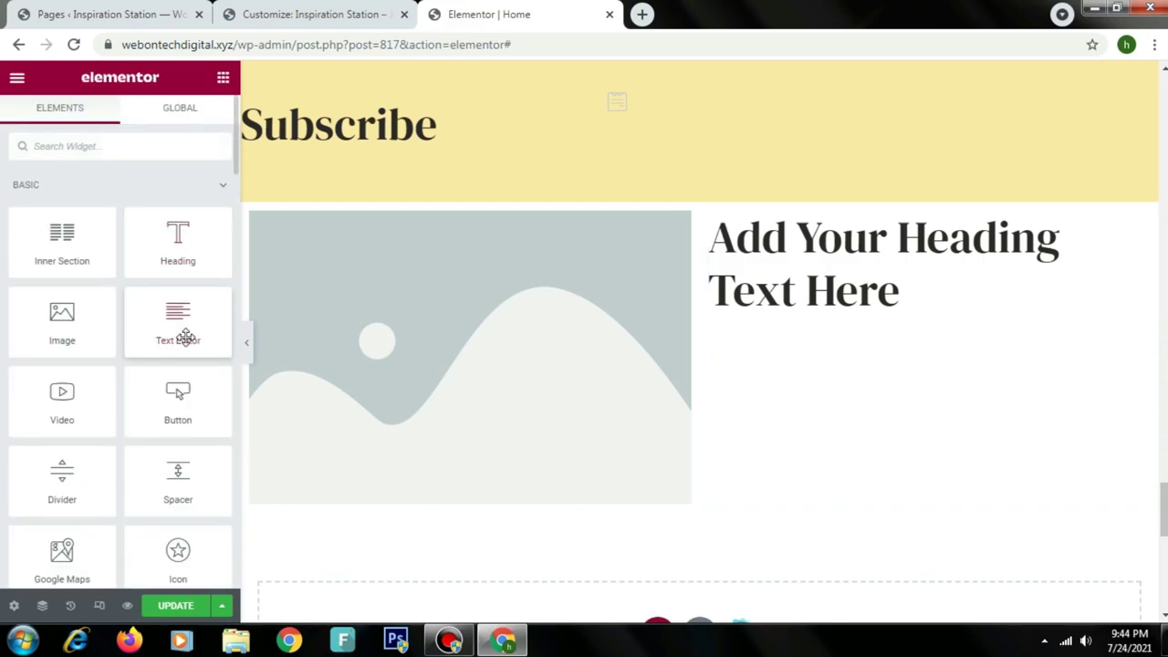
{"action": "left_click_drag", "start_coordinate": [182, 334], "coordinate": [775, 388]}
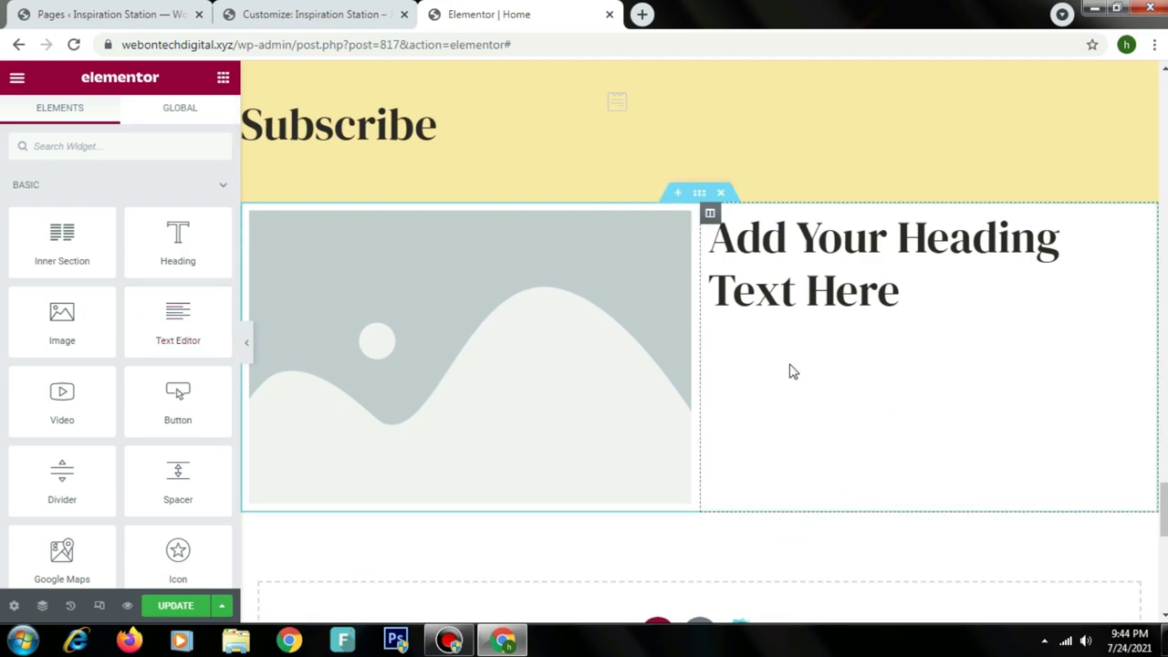
Step: Set the new section's placeholder image to demo-screenshot-1.jpg from the media library
{"action": "left_click", "coordinate": [599, 326]}
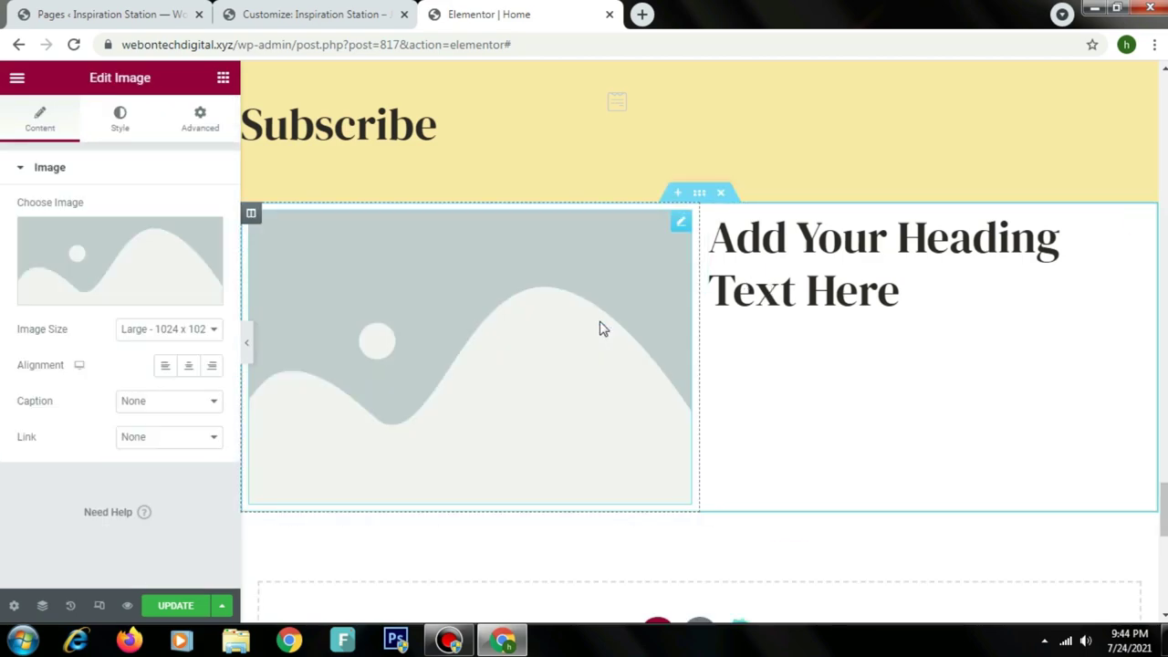
{"action": "left_click", "coordinate": [163, 268]}
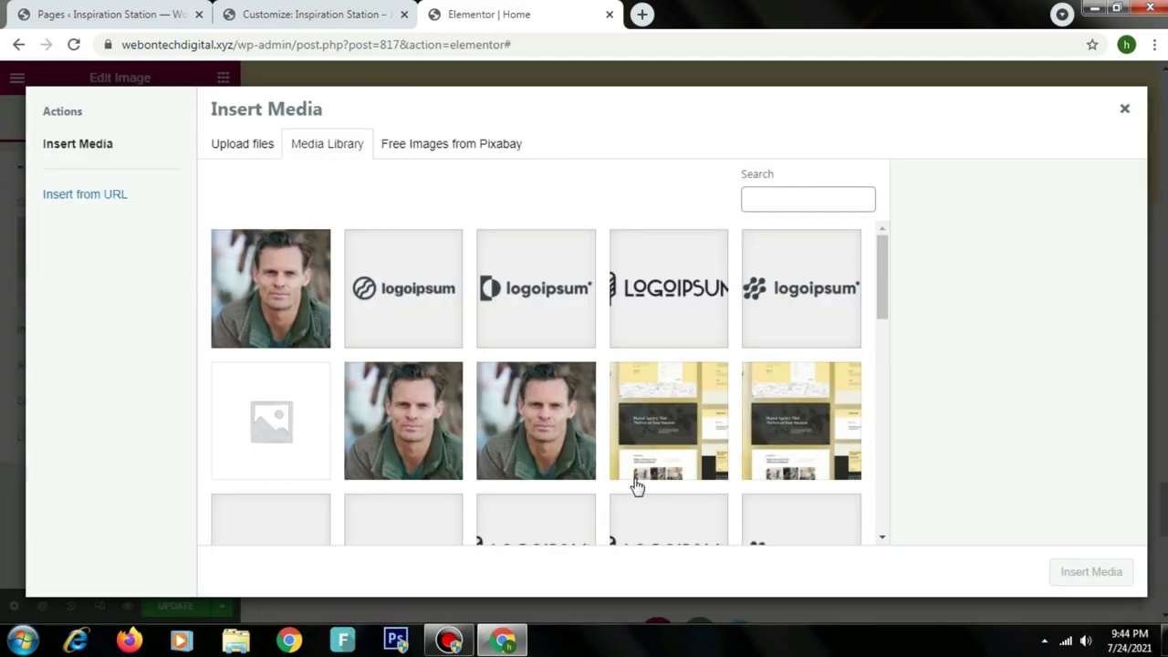
{"action": "left_click", "coordinate": [637, 483]}
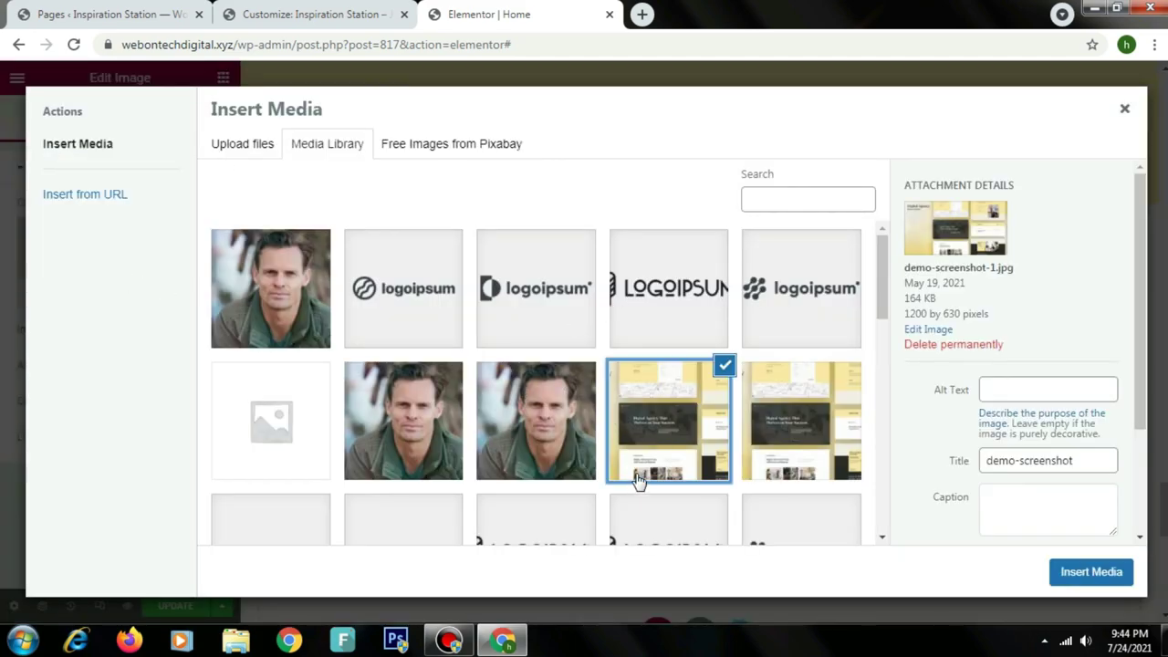
{"action": "left_click", "coordinate": [1067, 571]}
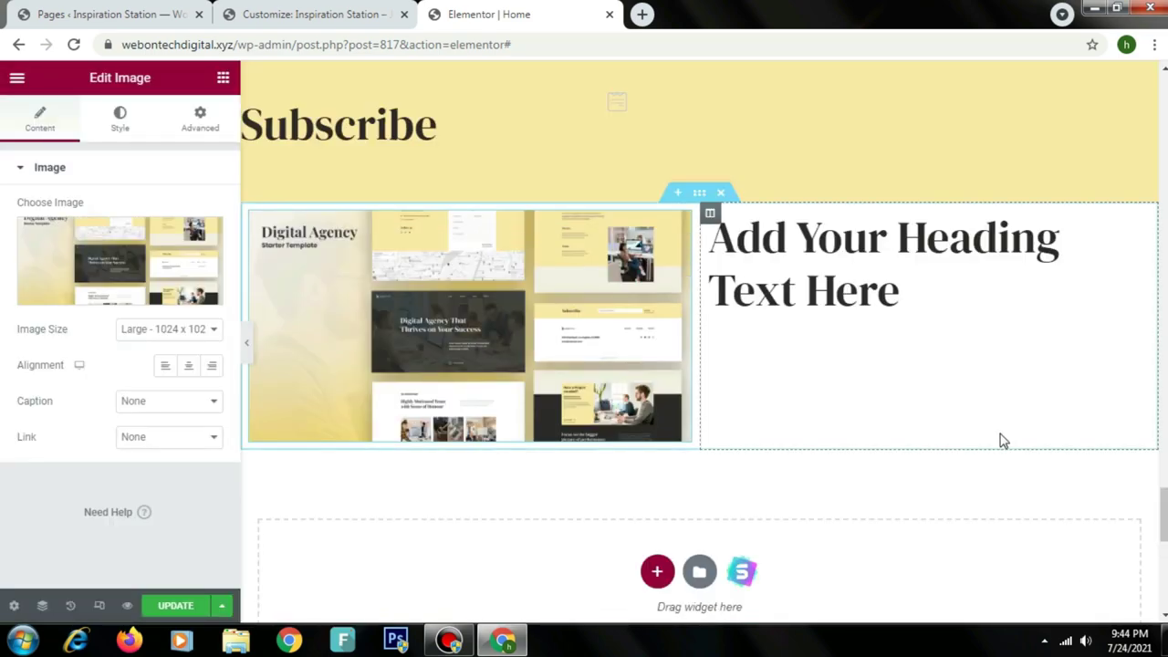
Step: Replace the placeholder heading in the new section's second column with "Best Services In Market"
{"action": "triple_click", "coordinate": [860, 275]}
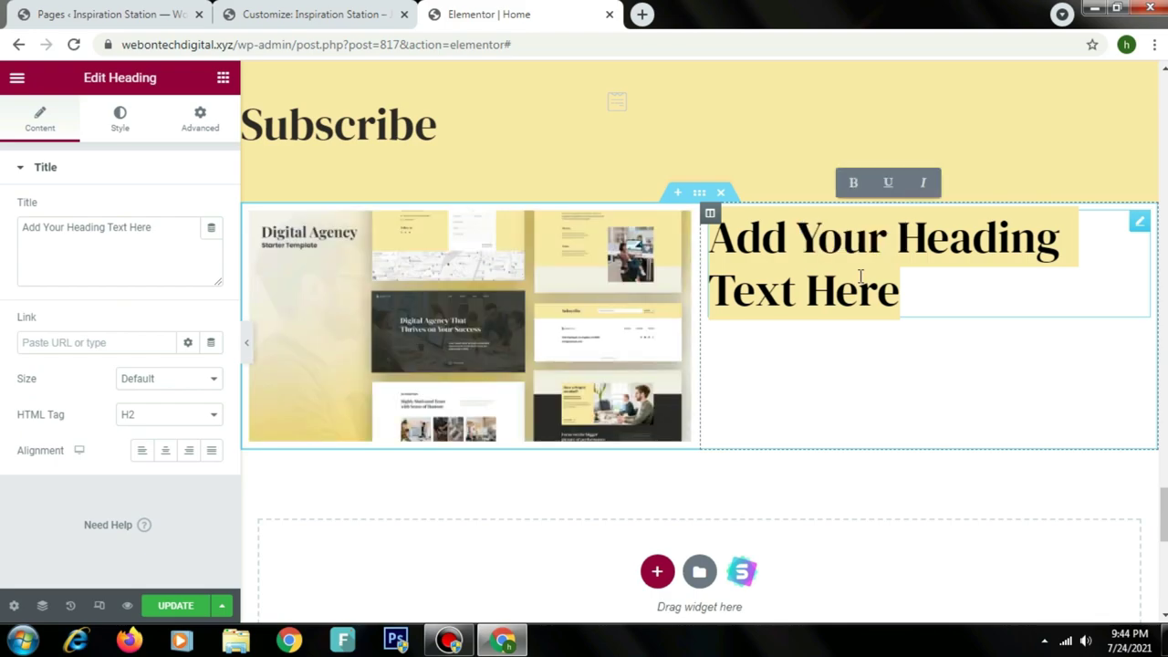
{"action": "type", "text": "Best S"}
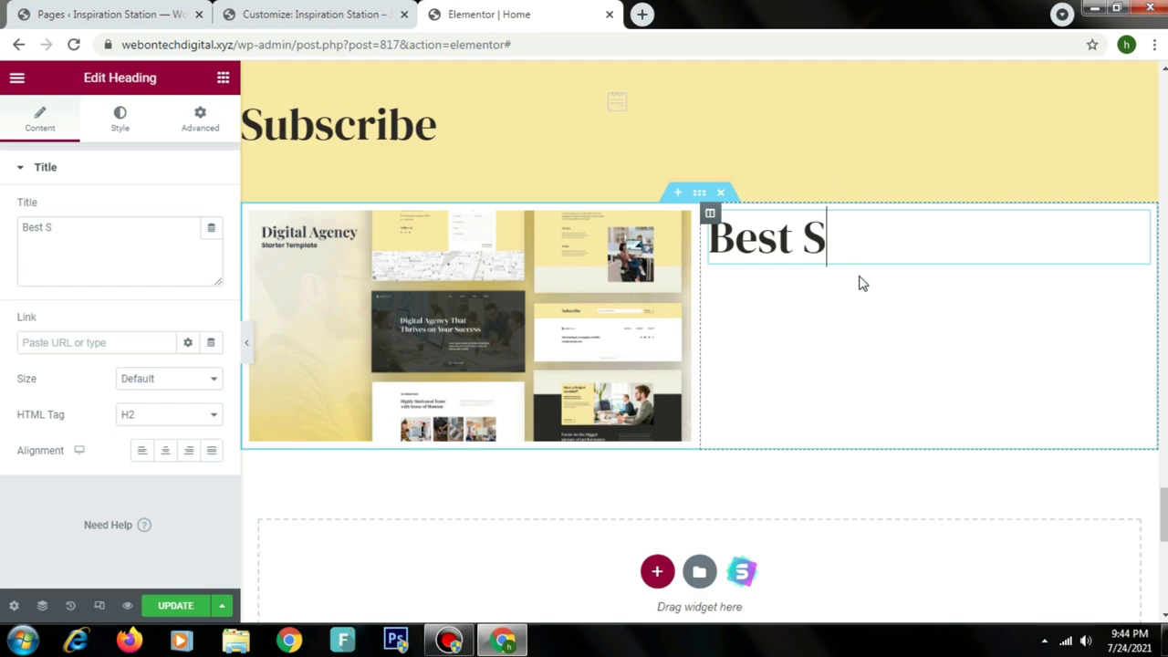
{"action": "type", "text": "ervi"}
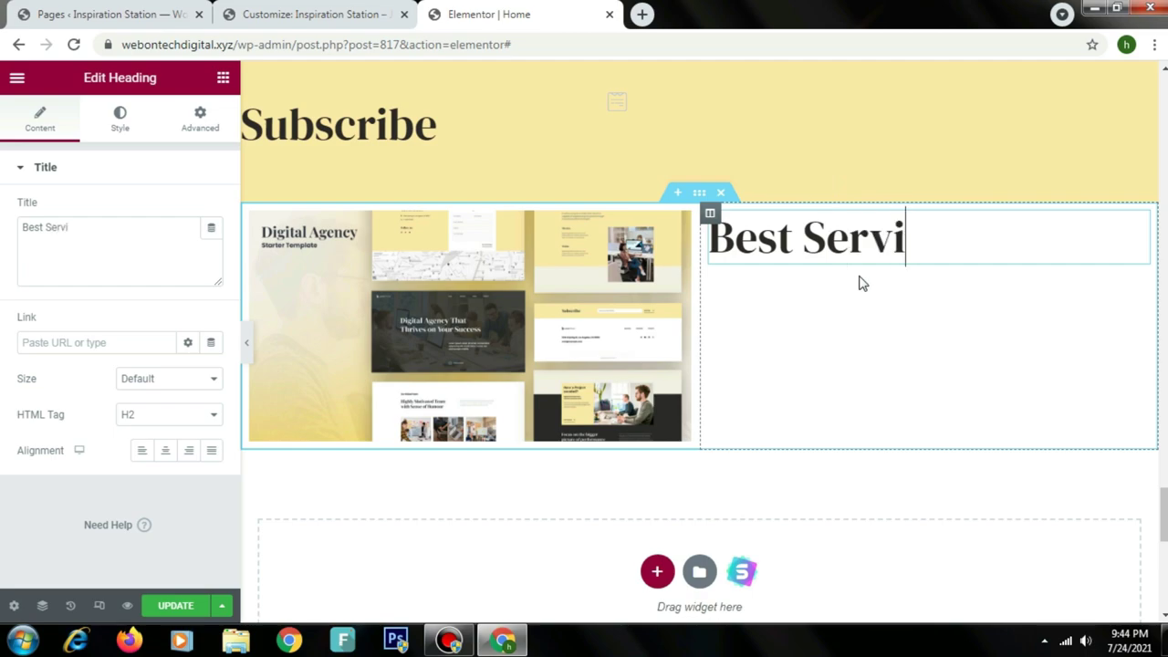
{"action": "type", "text": "ces In M"}
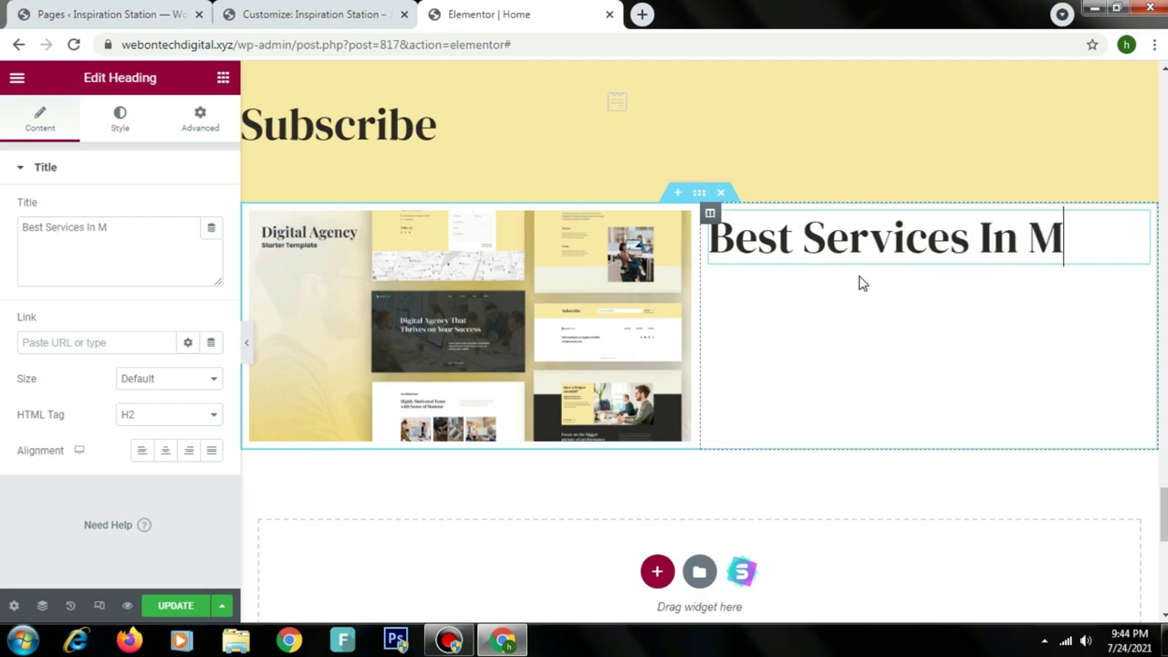
{"action": "type", "text": "arket"}
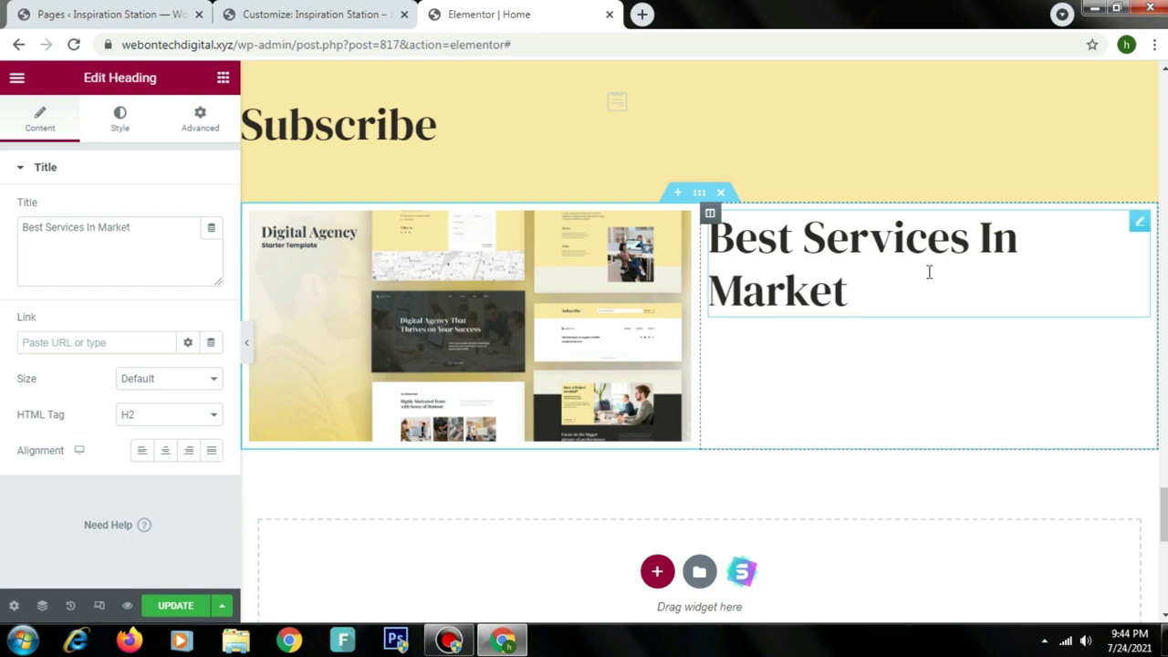
Step: Add a Text Editor widget below the Best Services heading and replace its sample text with "We Provide Amazing Service In Market"
{"action": "scroll", "coordinate": [1005, 464], "scroll_direction": "down", "scroll_amount": 1}
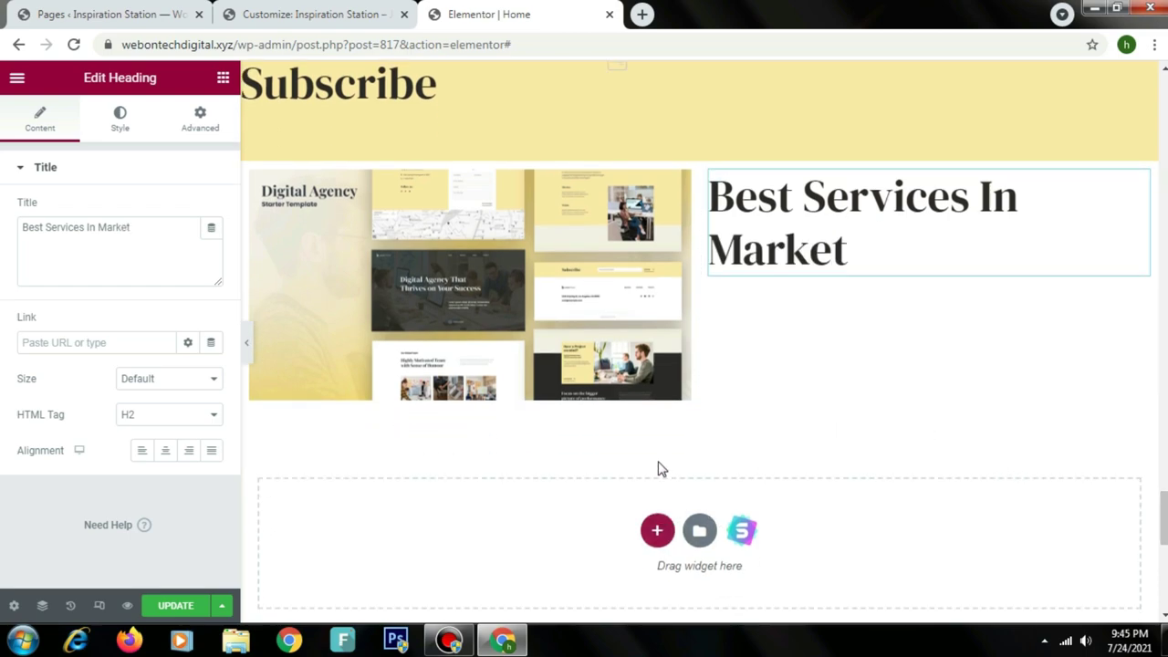
{"action": "left_click", "coordinate": [222, 78]}
{"action": "left_click_drag", "start_coordinate": [178, 319], "coordinate": [858, 268]}
{"action": "left_click", "coordinate": [835, 326]}
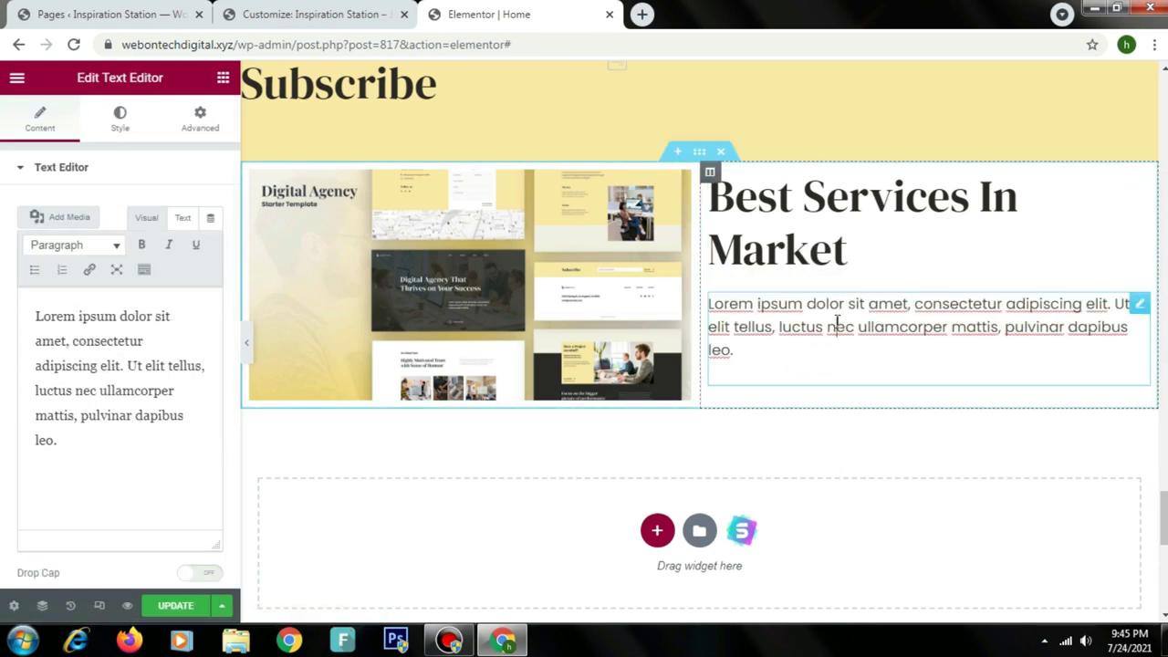
{"action": "key", "text": "ctrl+a"}
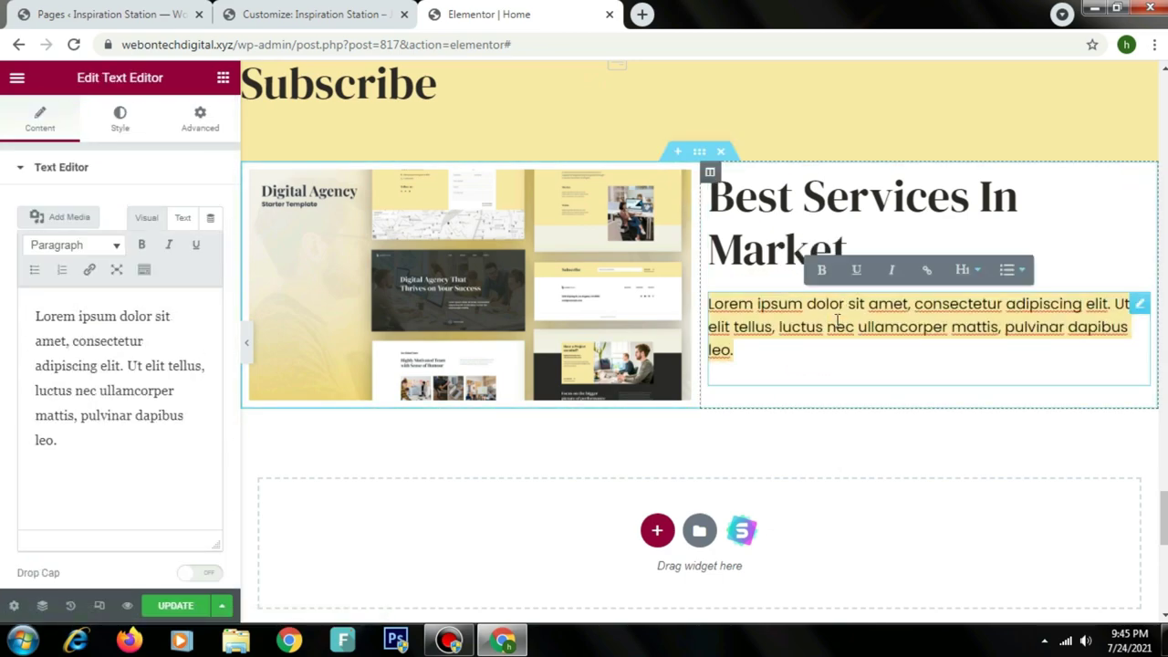
{"action": "type", "text": "We Provide Am"}
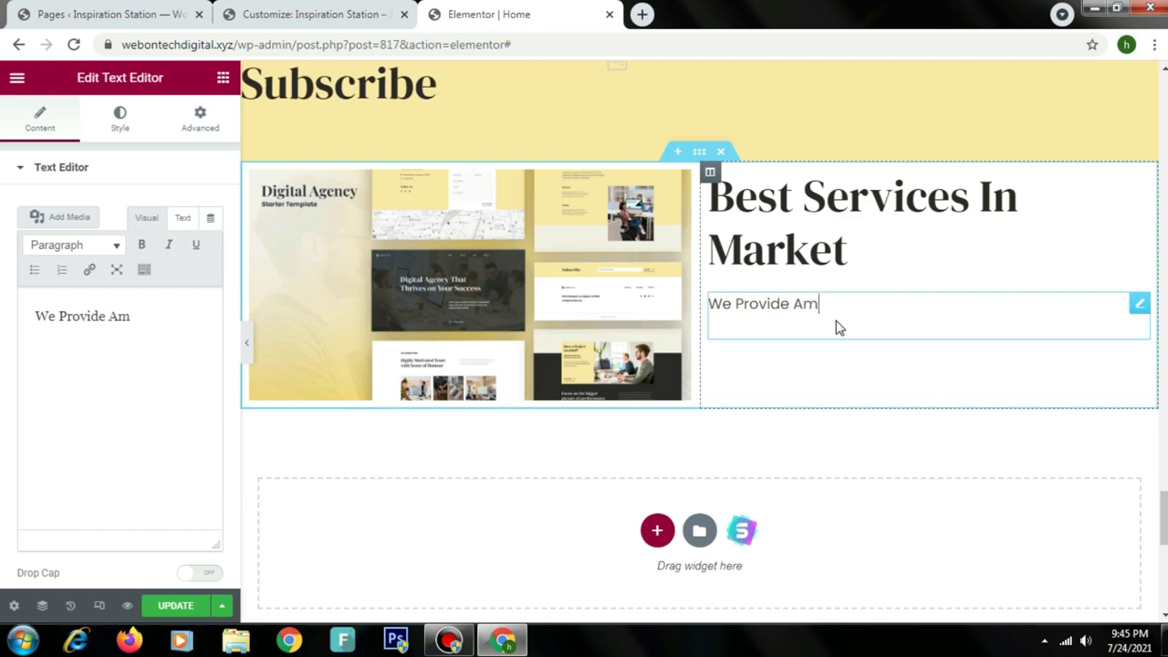
{"action": "type", "text": "g Service In Market"}
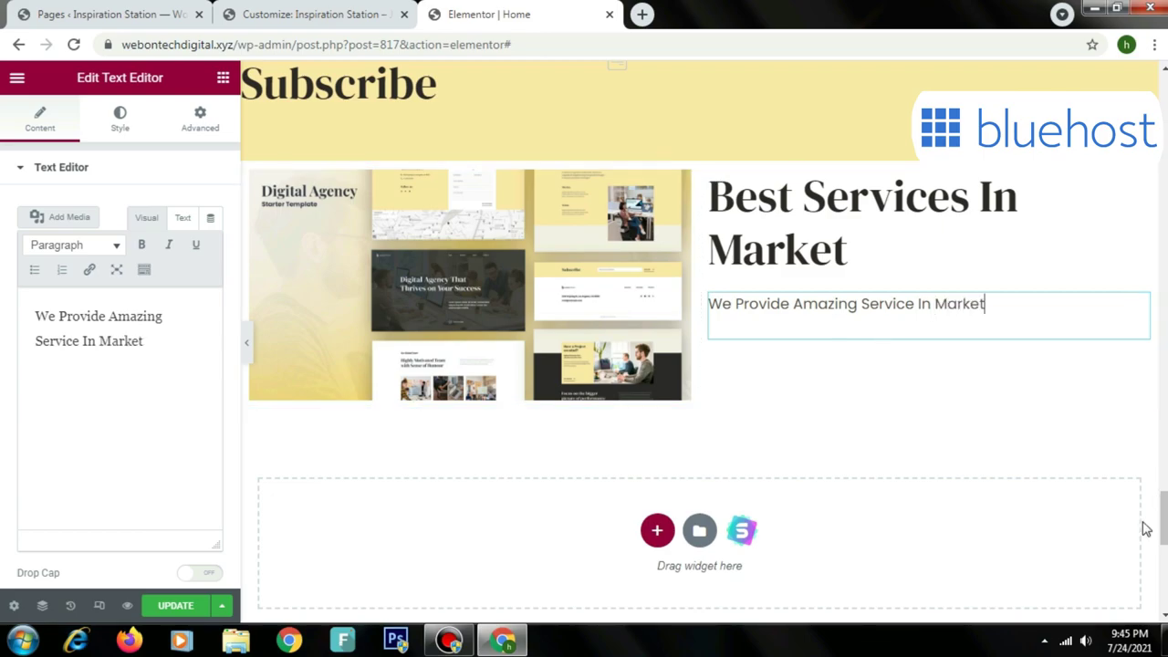
Step: Open the live home page in a new tab and bring up the Header Builder in its theme customizer
{"action": "left_click", "coordinate": [127, 605]}
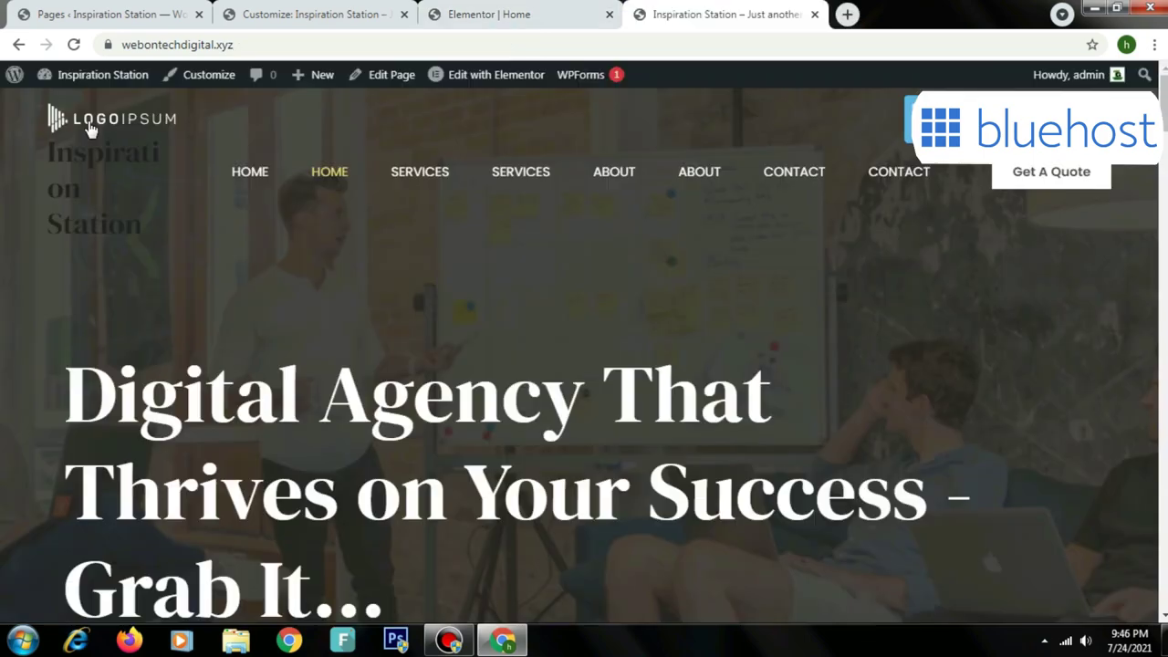
{"action": "left_click", "coordinate": [221, 74]}
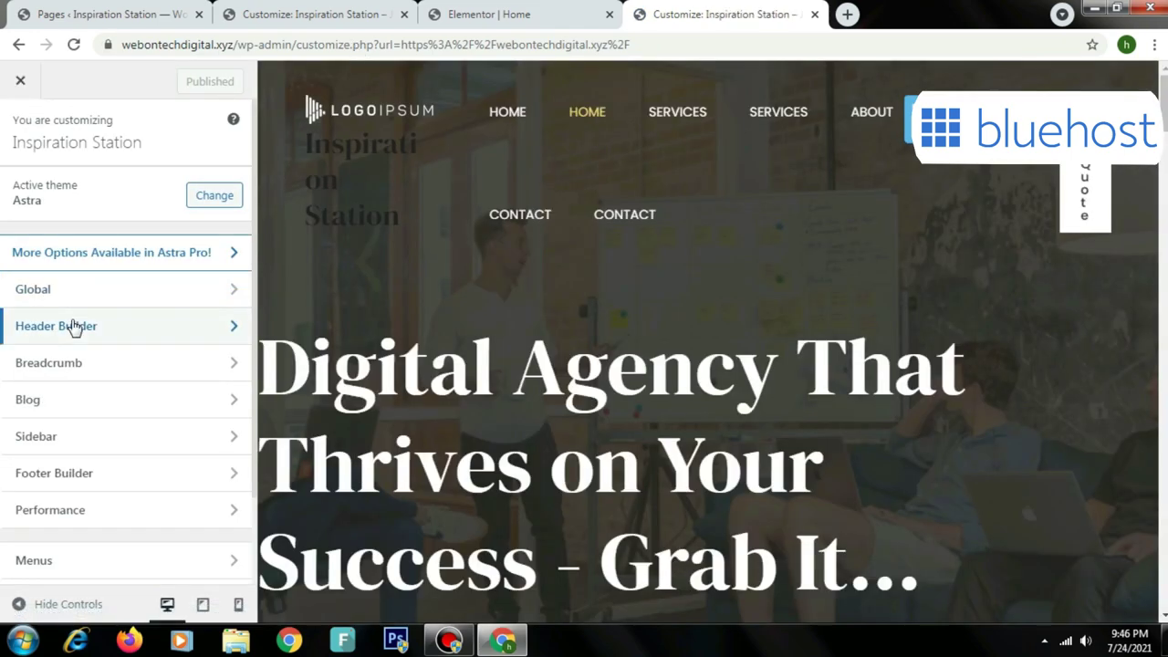
{"action": "left_click", "coordinate": [75, 327]}
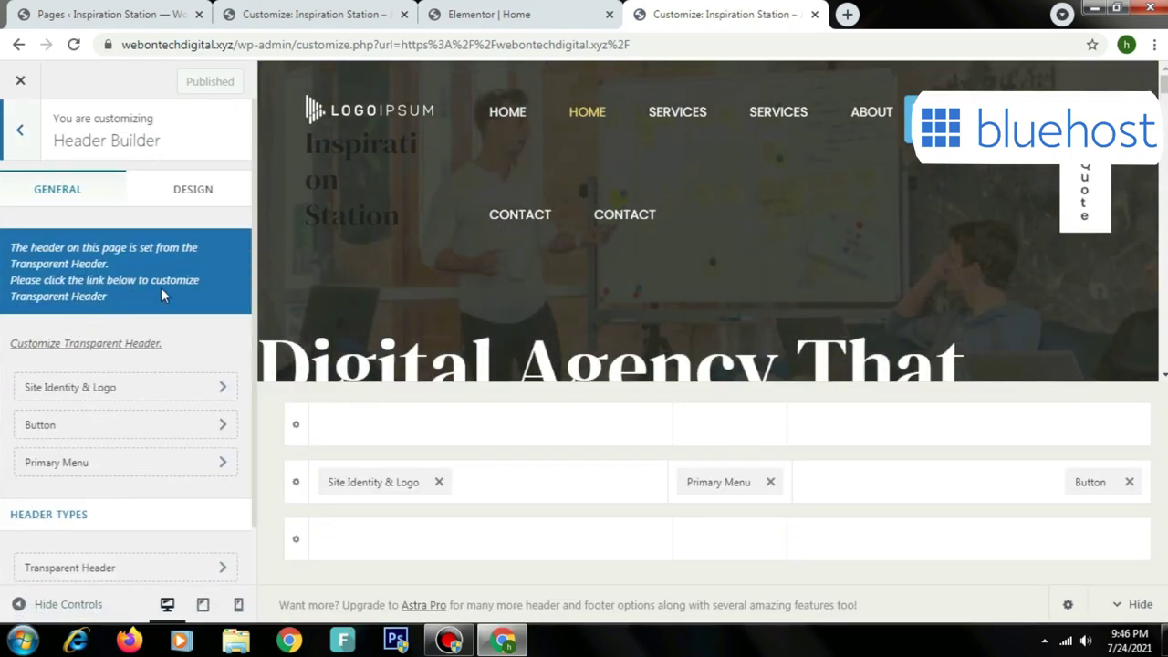
Step: Replace the header logo with client-logo-5.png from the media library
{"action": "left_click", "coordinate": [370, 110]}
{"action": "left_click", "coordinate": [139, 465]}
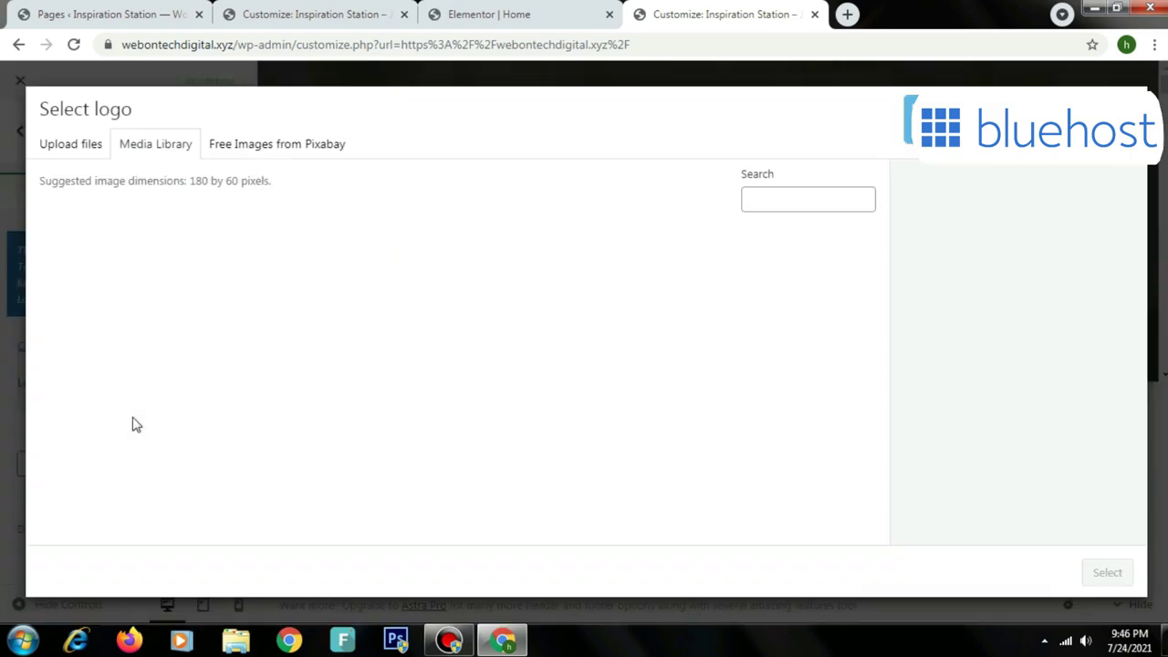
{"action": "left_click", "coordinate": [450, 326]}
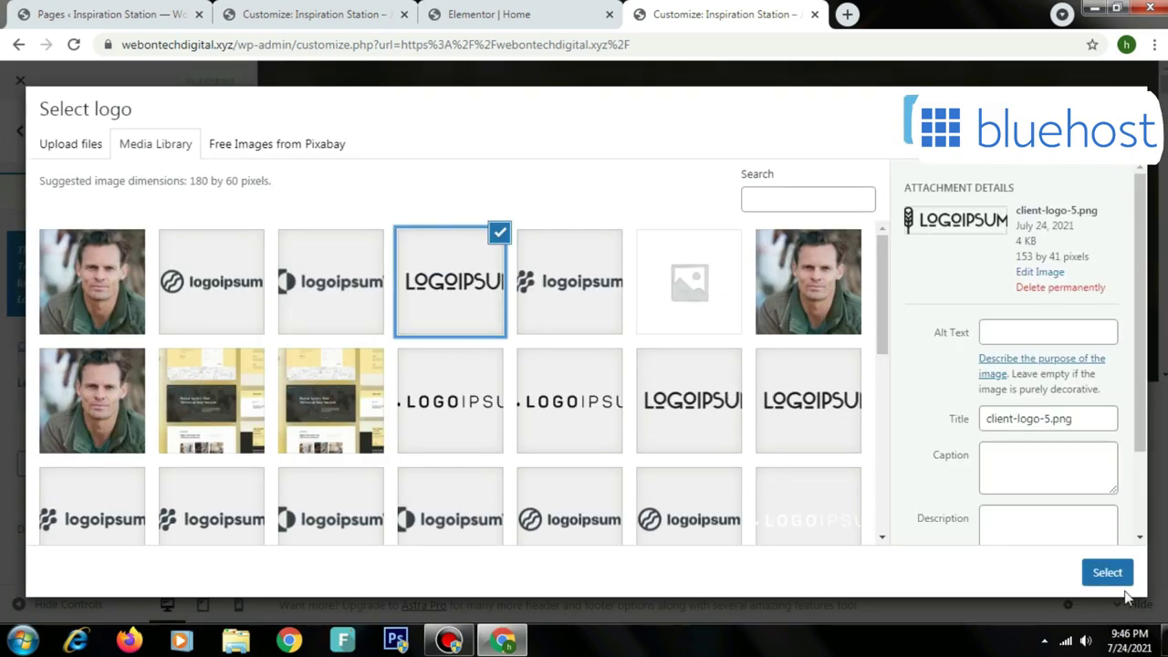
{"action": "left_click", "coordinate": [1106, 572]}
{"action": "left_click", "coordinate": [1031, 579]}
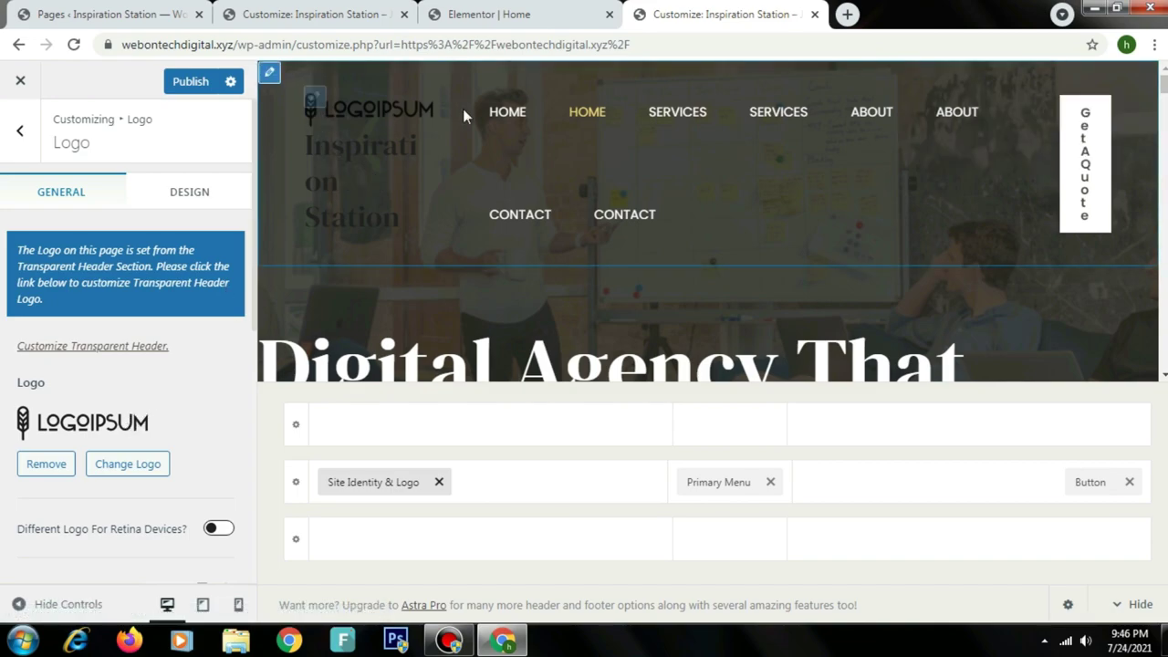
Step: Open the header's primary menu settings and set the submenu width to 619 px
{"action": "left_click", "coordinate": [493, 99]}
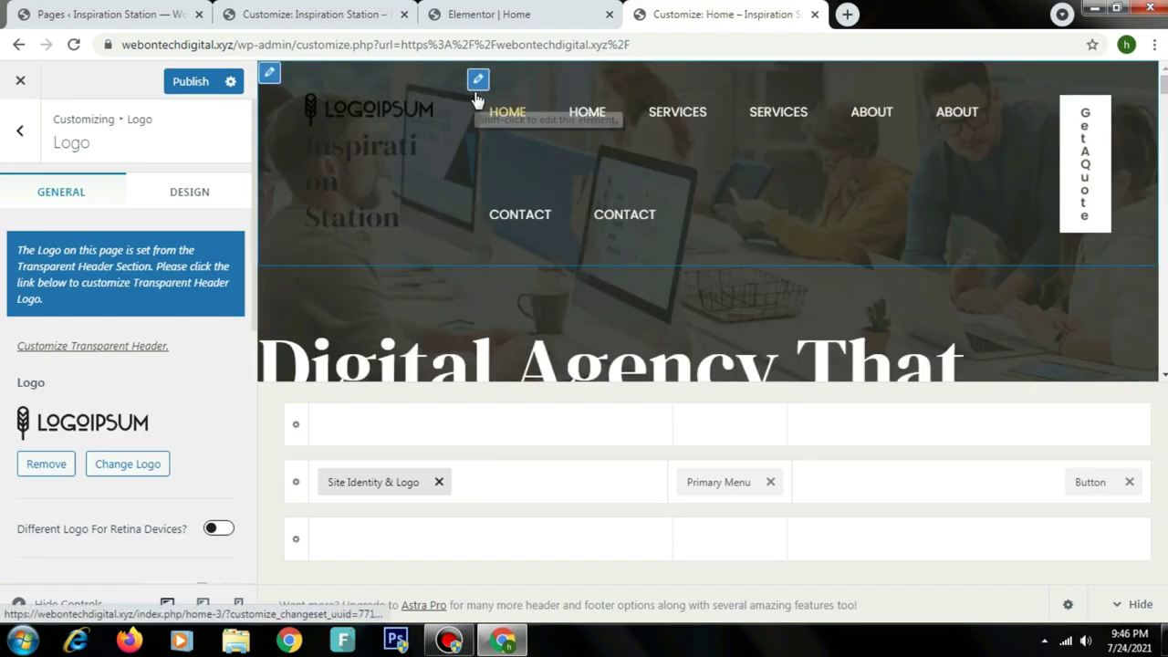
{"action": "left_click", "coordinate": [477, 78]}
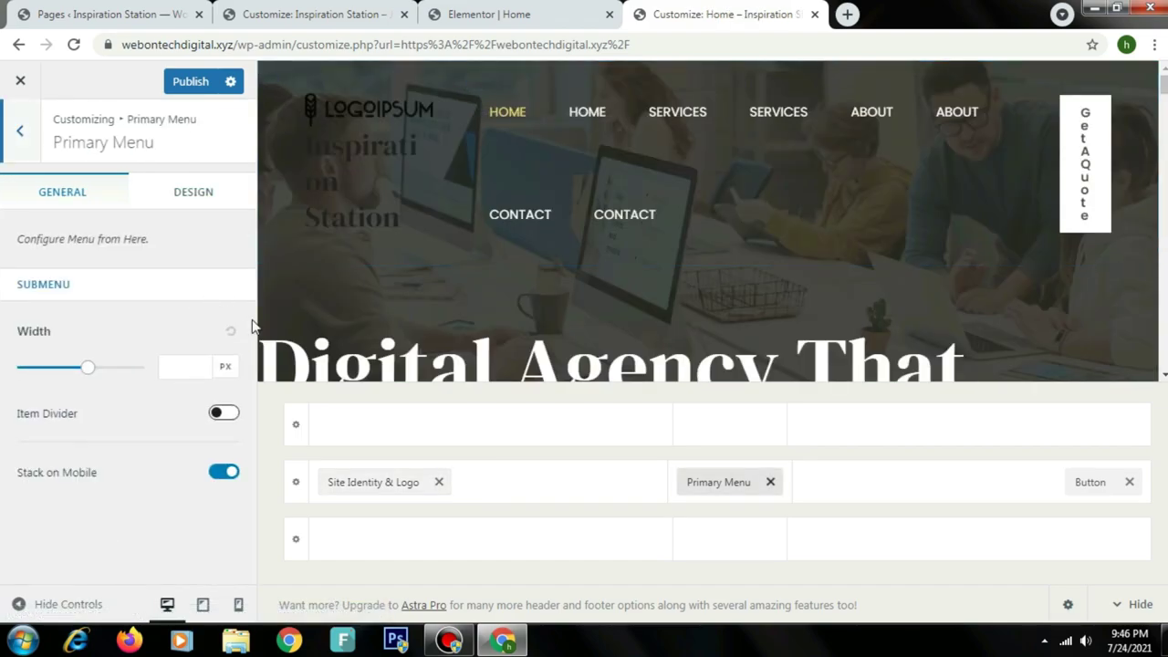
{"action": "left_click", "coordinate": [195, 202]}
{"action": "left_click", "coordinate": [113, 199]}
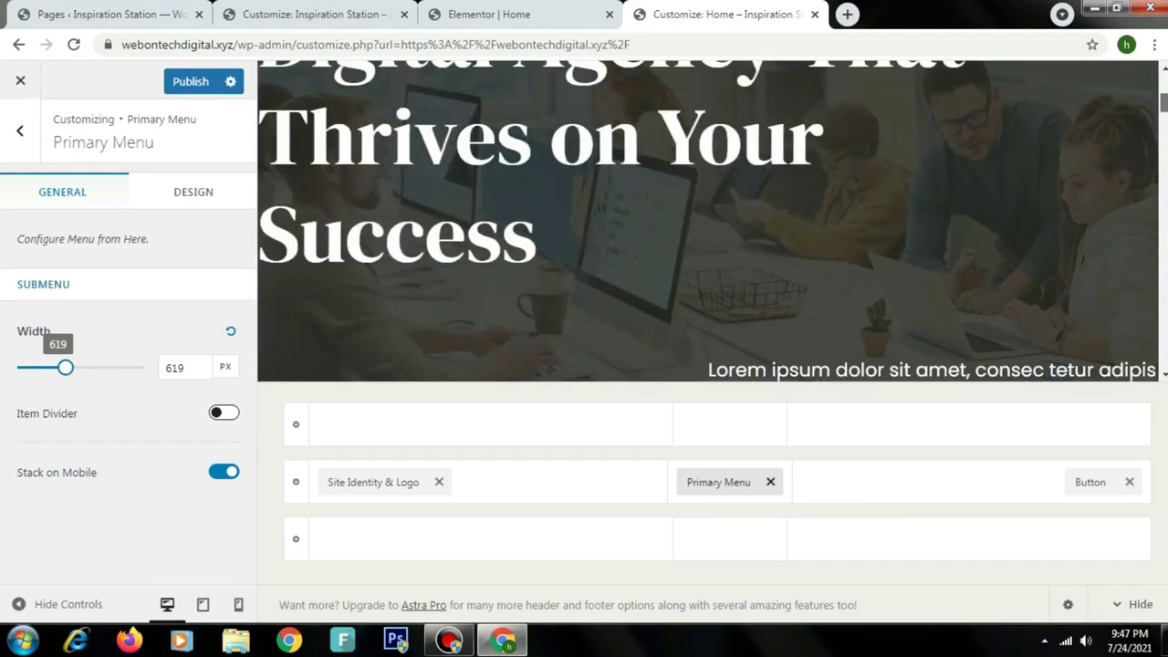
Step: Close the older Customizer tab showing Homepage Settings and return to the tab customizing the primary menu
{"action": "left_click", "coordinate": [557, 11]}
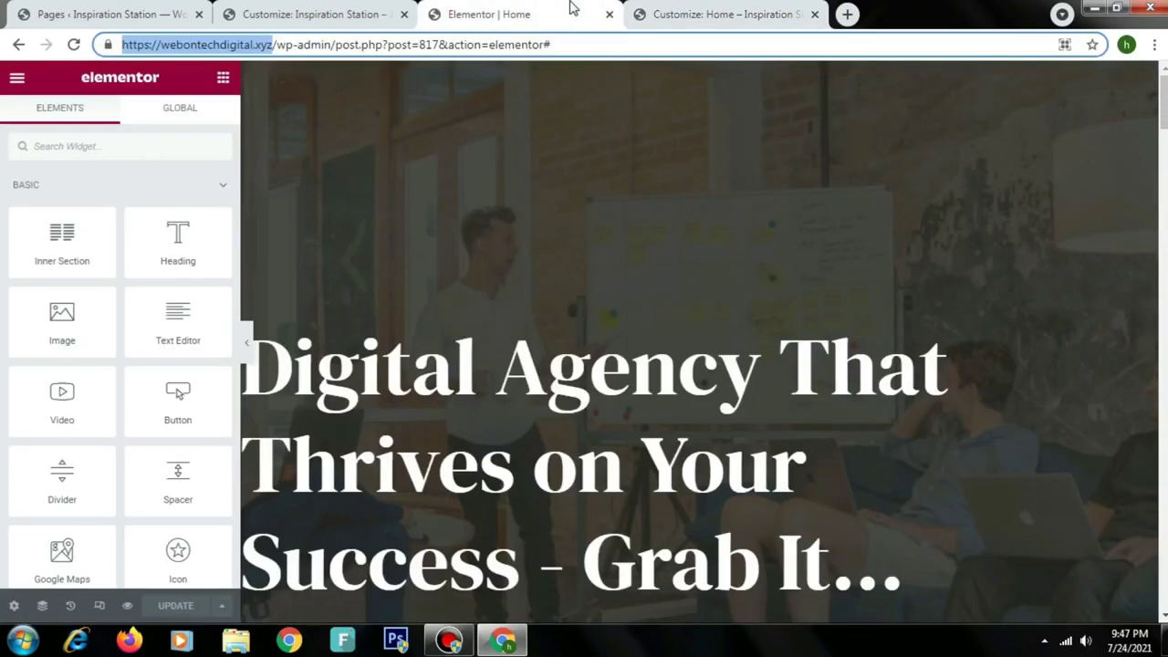
{"action": "left_click", "coordinate": [374, 11]}
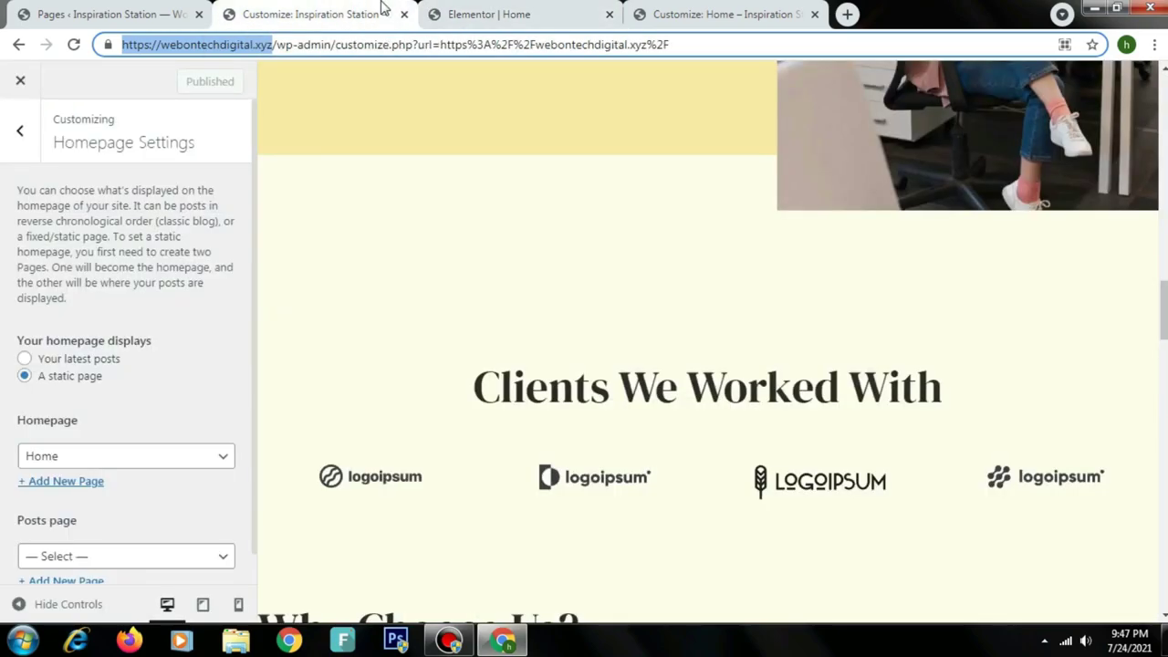
{"action": "left_click", "coordinate": [404, 13]}
{"action": "left_click", "coordinate": [511, 14]}
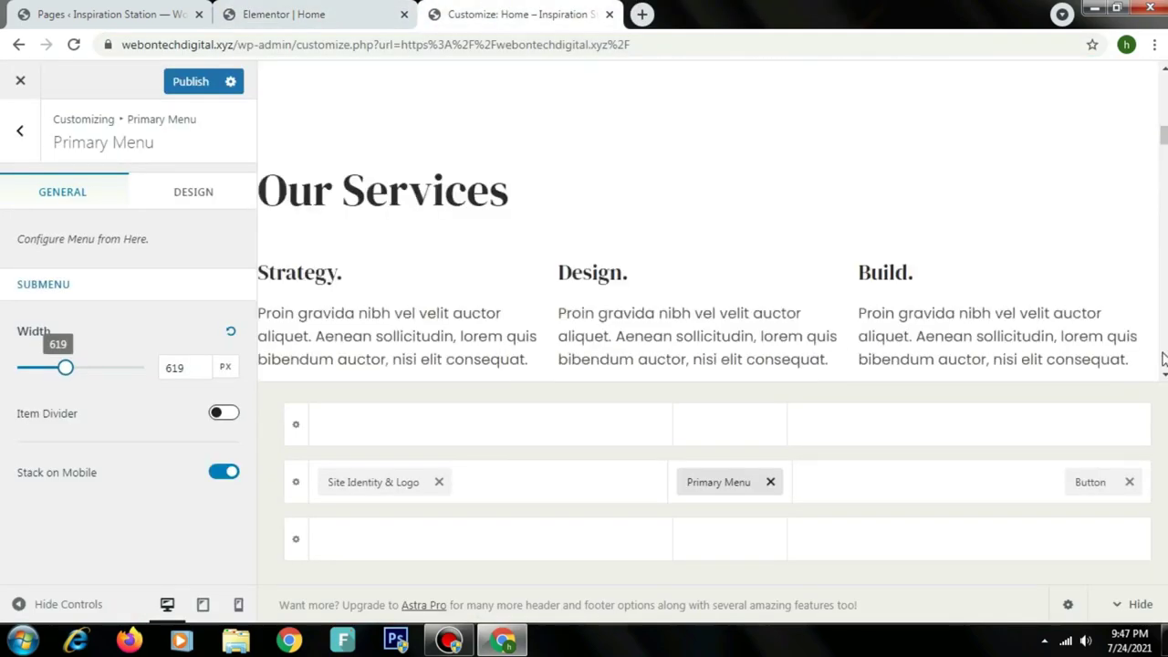
Step: Leave the primary menu settings and open the footer's Quick Links menu for editing
{"action": "scroll", "coordinate": [1165, 188], "scroll_direction": "down", "scroll_amount": 2}
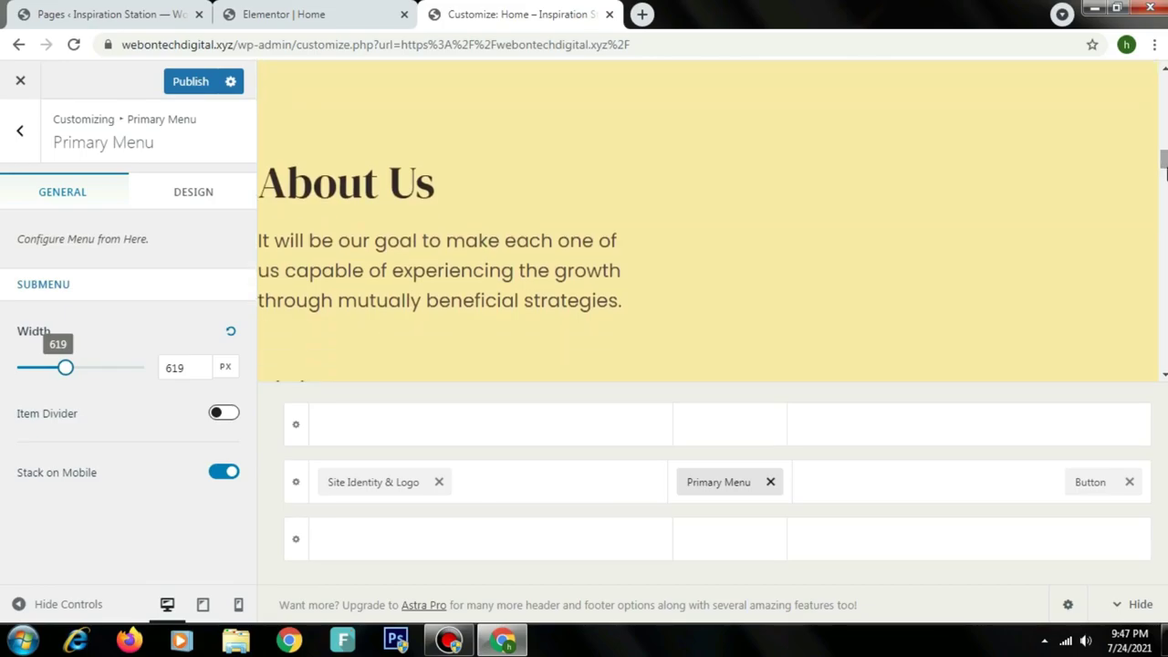
{"action": "left_click_drag", "start_coordinate": [1165, 159], "coordinate": [1164, 340]}
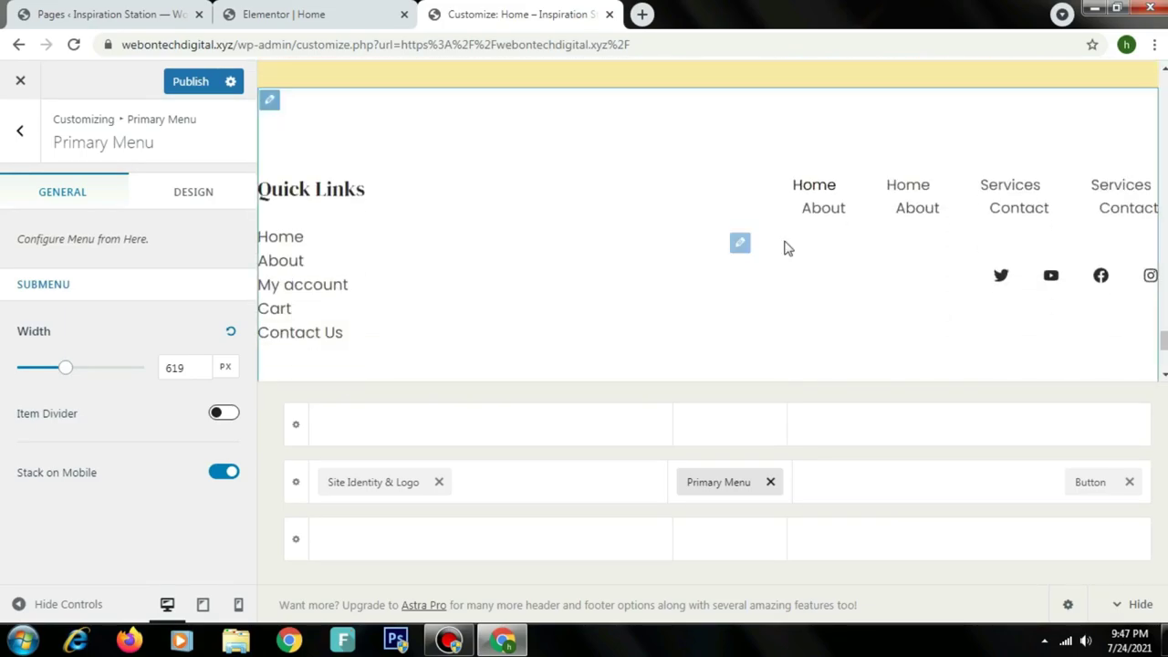
{"action": "left_click", "coordinate": [19, 146]}
{"action": "left_click", "coordinate": [19, 129]}
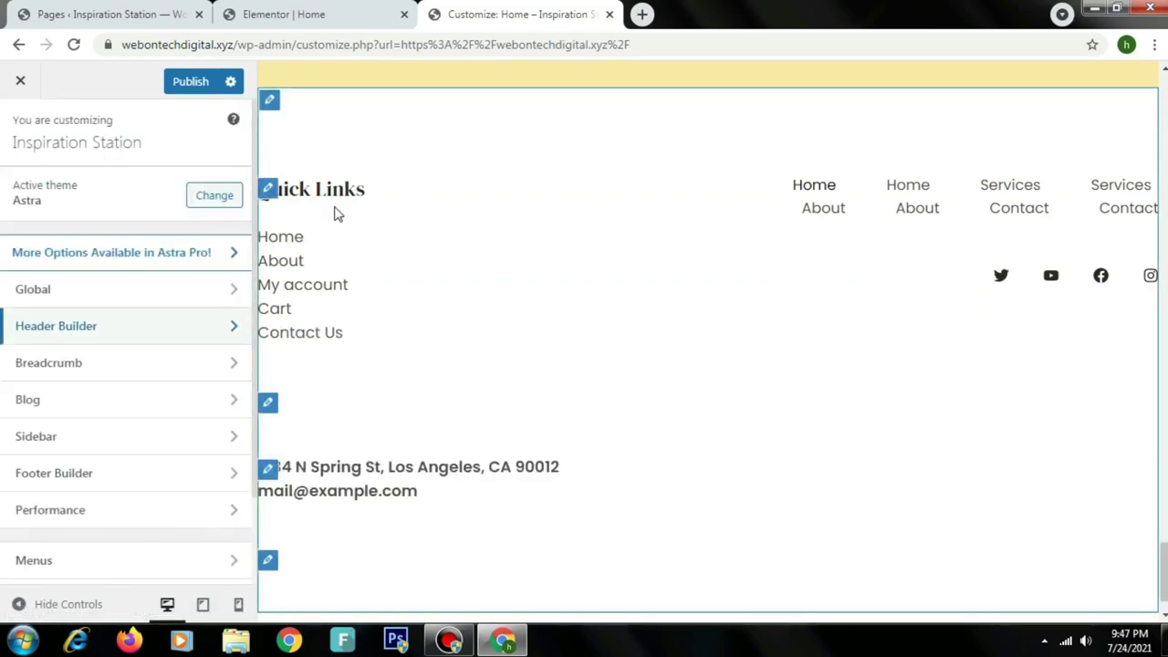
{"action": "left_click", "coordinate": [269, 194]}
Step: Move the About item below My account in the Quick Links menu
{"action": "left_click", "coordinate": [130, 301]}
{"action": "left_click", "coordinate": [121, 302]}
{"action": "left_click", "coordinate": [114, 359]}
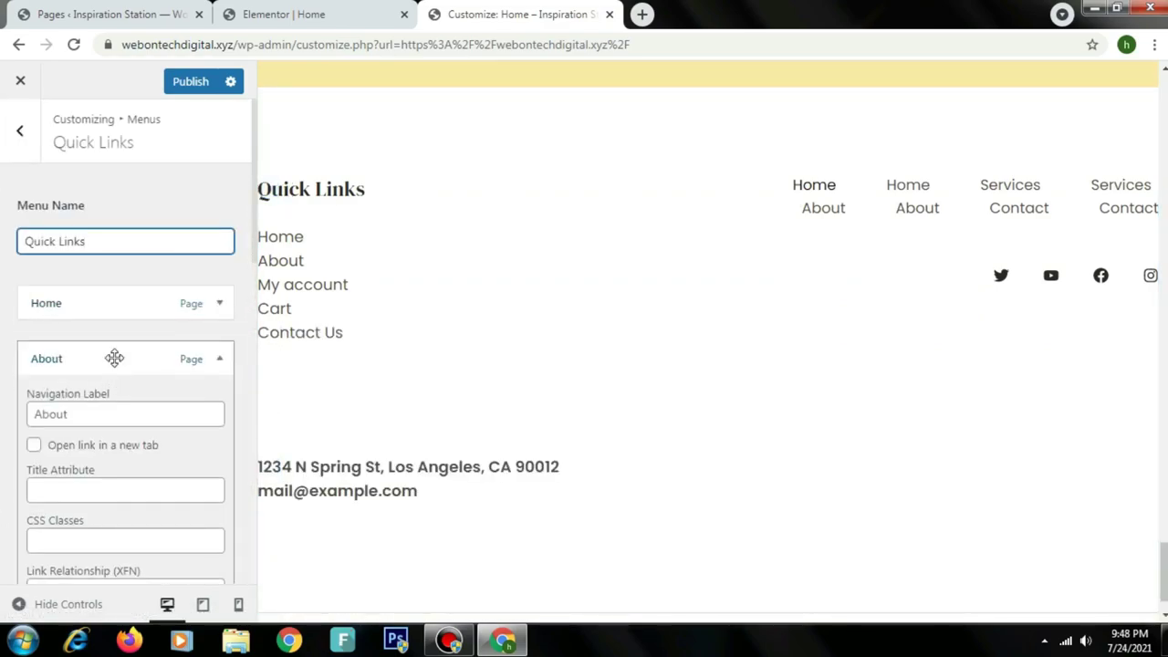
{"action": "left_click_drag", "start_coordinate": [114, 359], "coordinate": [113, 394]}
{"action": "left_click", "coordinate": [109, 326]}
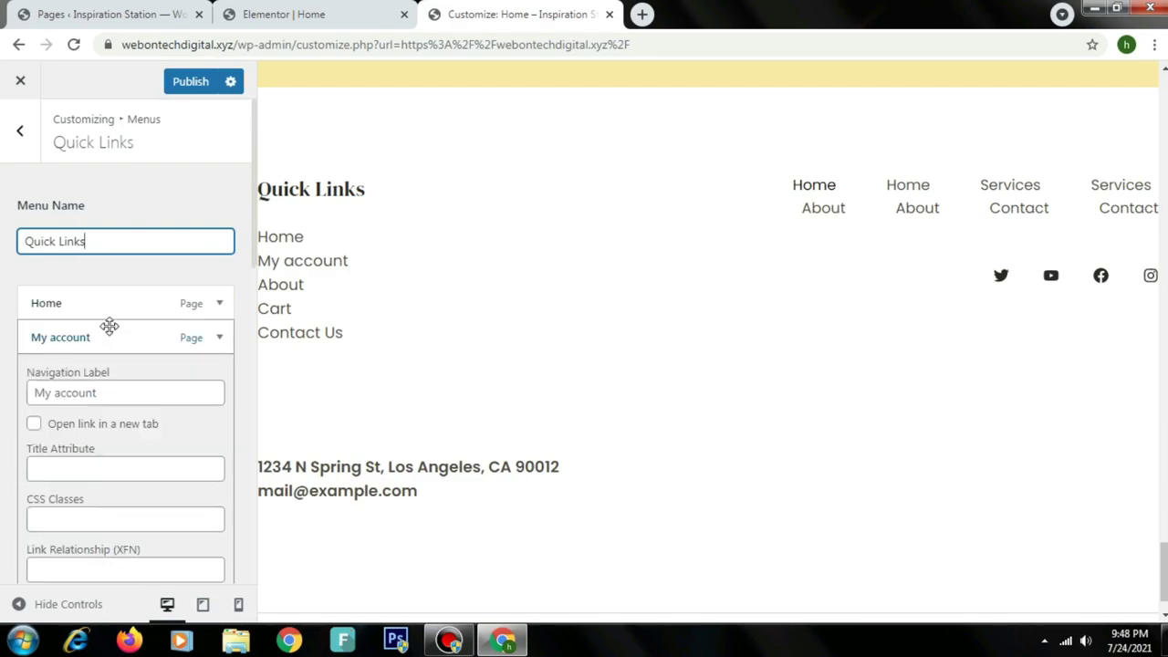
Step: Examine the Home item's settings in the Quick Links menu, then leave that menu
{"action": "left_click", "coordinate": [118, 306]}
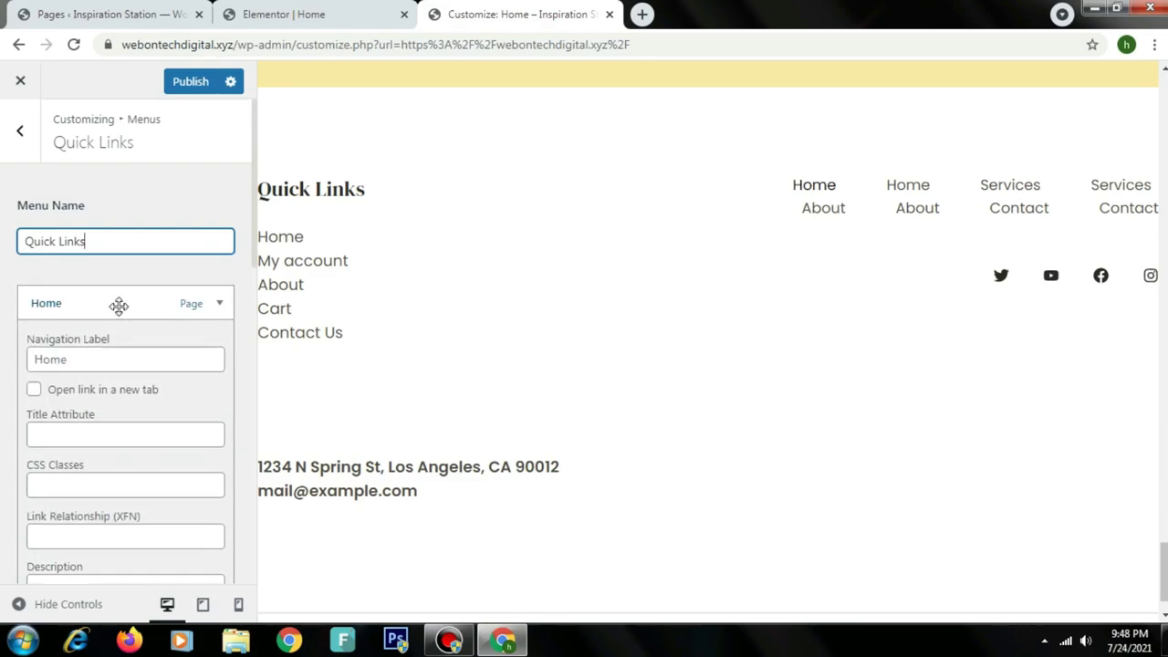
{"action": "scroll", "coordinate": [246, 398], "scroll_direction": "down", "scroll_amount": 5}
{"action": "scroll", "coordinate": [254, 357], "scroll_direction": "up", "scroll_amount": 3}
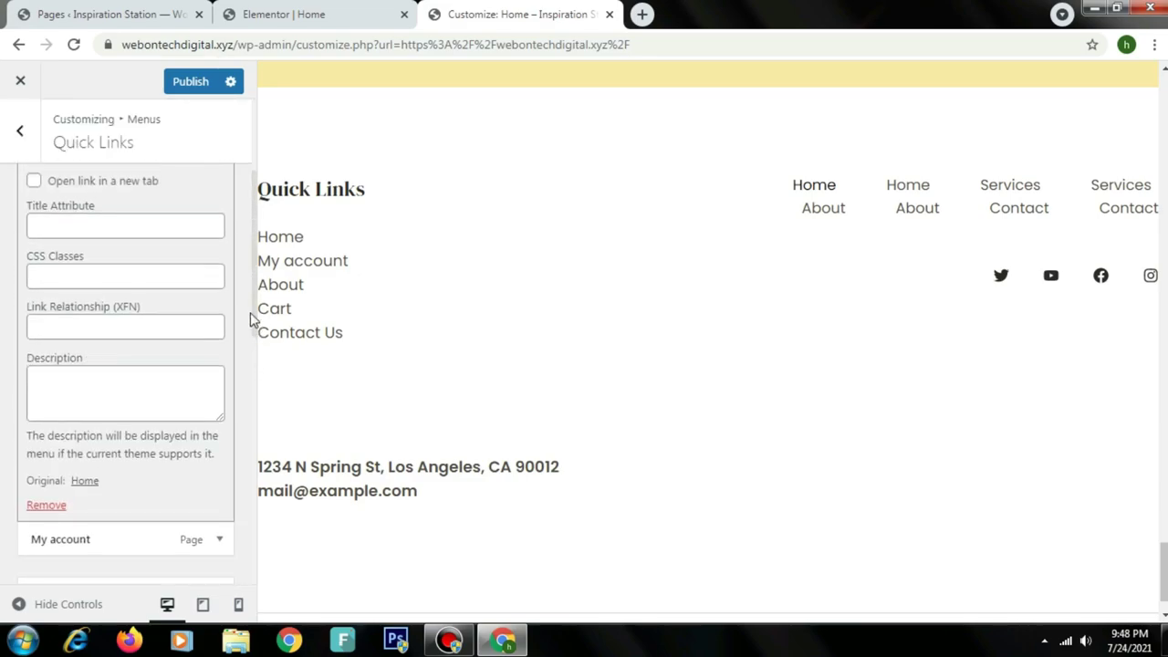
{"action": "left_click_drag", "start_coordinate": [253, 315], "coordinate": [2, 191]}
{"action": "left_click", "coordinate": [19, 130]}
Step: Switch to the WordPress dashboard tab, open the Menus page under Appearance and load Main Menu for editing
{"action": "left_click", "coordinate": [109, 14]}
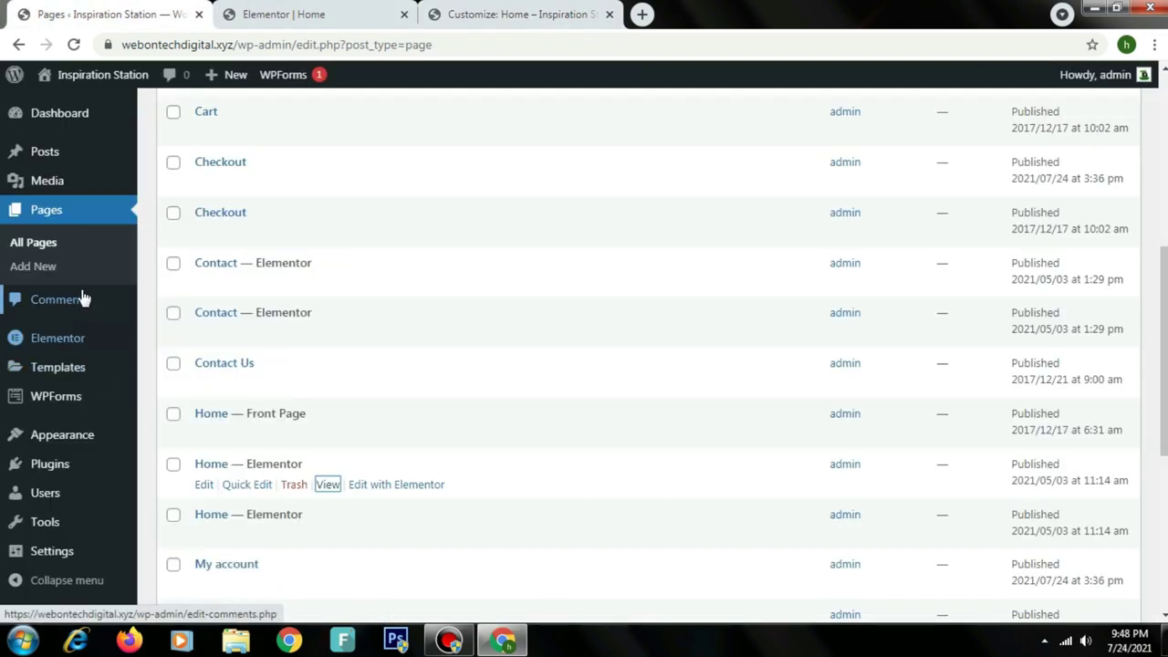
{"action": "key", "text": "F5"}
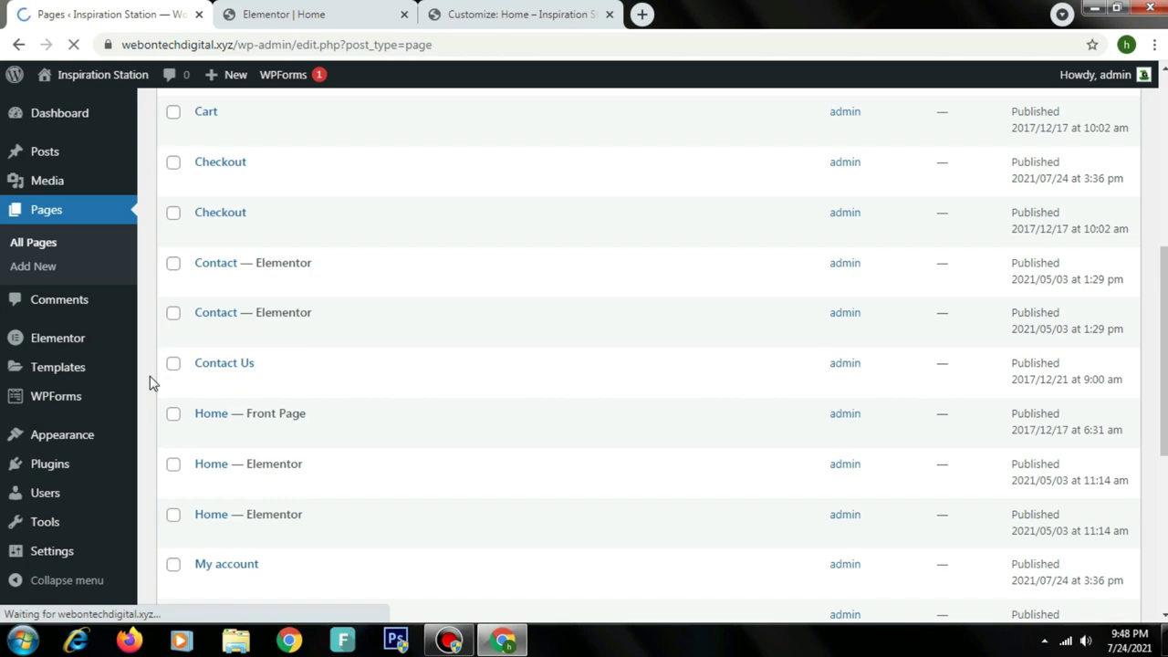
{"action": "mouse_move", "coordinate": [64, 436]}
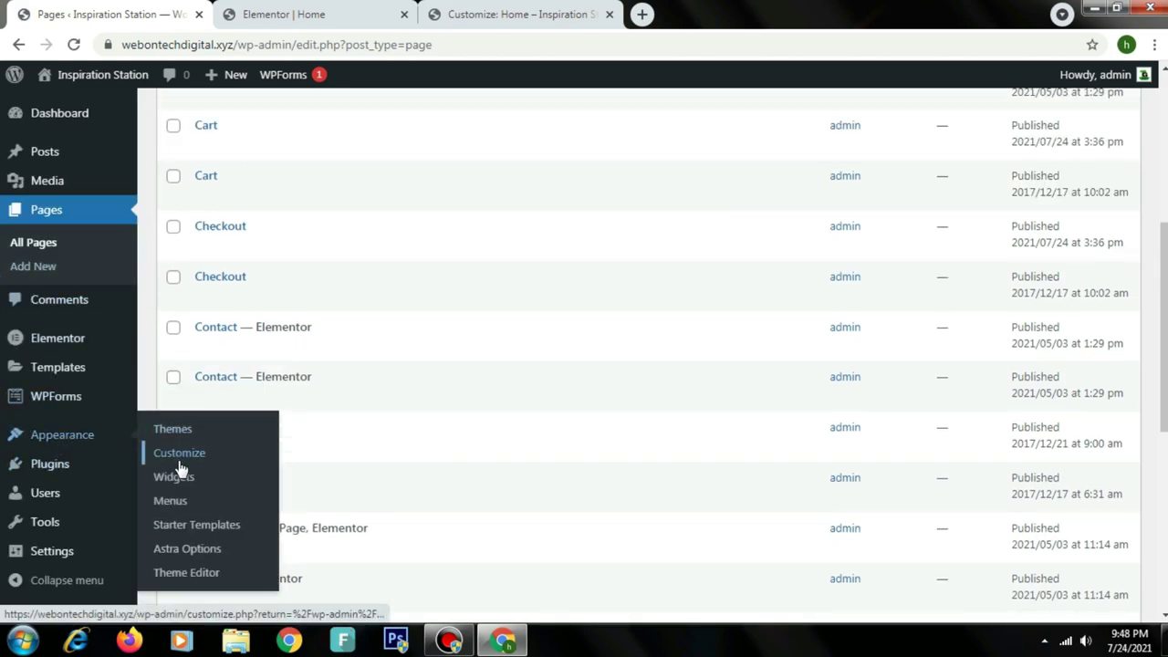
{"action": "left_click", "coordinate": [171, 502]}
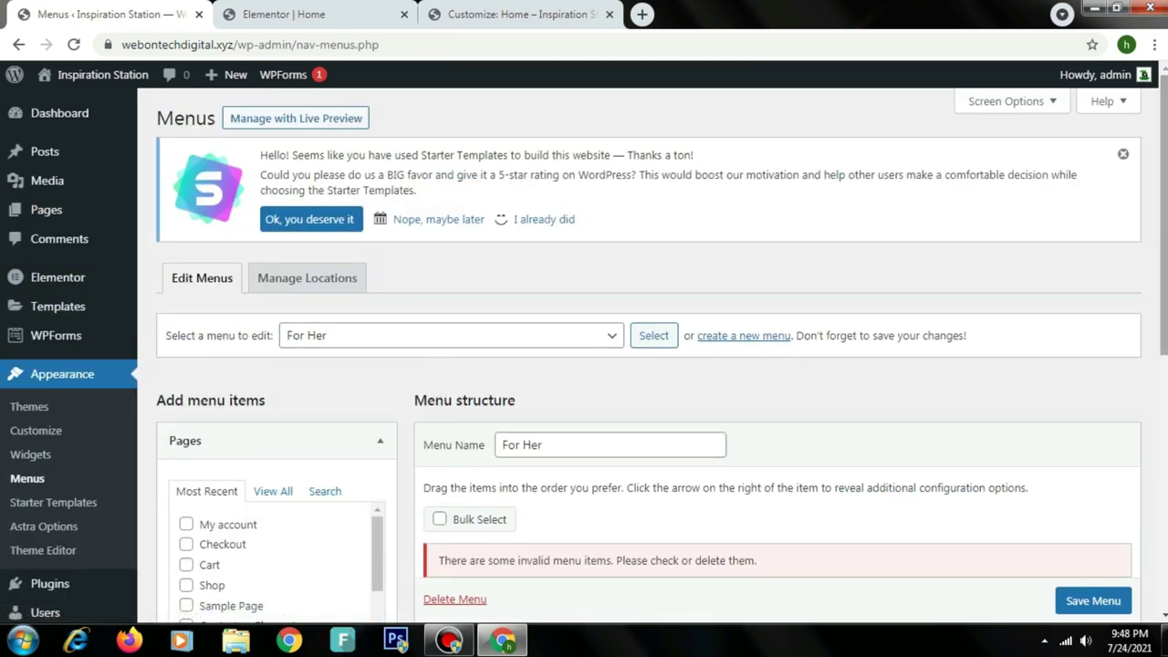
{"action": "scroll", "coordinate": [1164, 308], "scroll_direction": "down", "scroll_amount": 2}
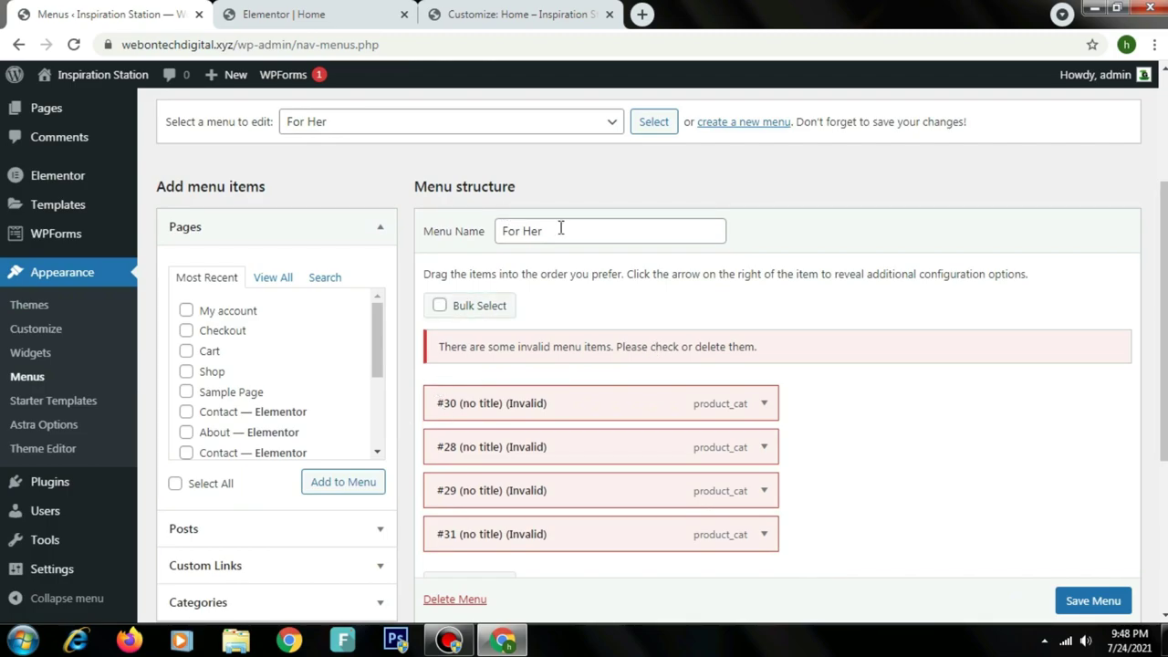
{"action": "left_click", "coordinate": [533, 131]}
{"action": "left_click", "coordinate": [521, 177]}
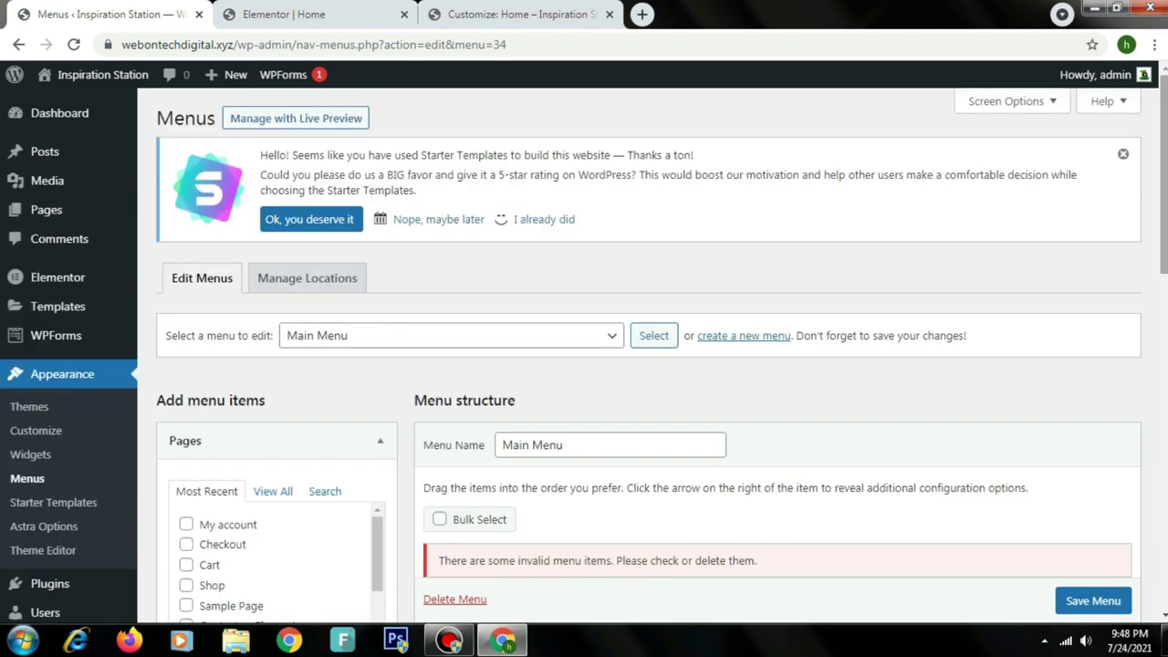
Step: Check the Posts list, open the Pages list and look through the site's pages
{"action": "mouse_move", "coordinate": [74, 157]}
{"action": "left_click", "coordinate": [162, 153]}
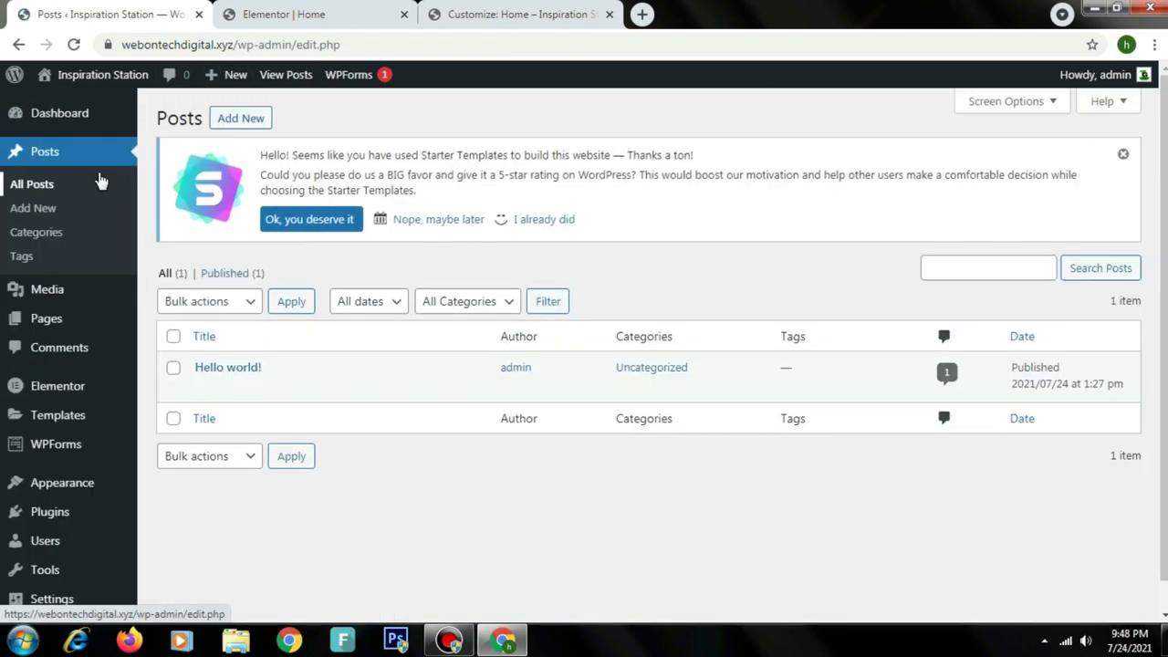
{"action": "mouse_move", "coordinate": [52, 318]}
{"action": "left_click", "coordinate": [161, 320]}
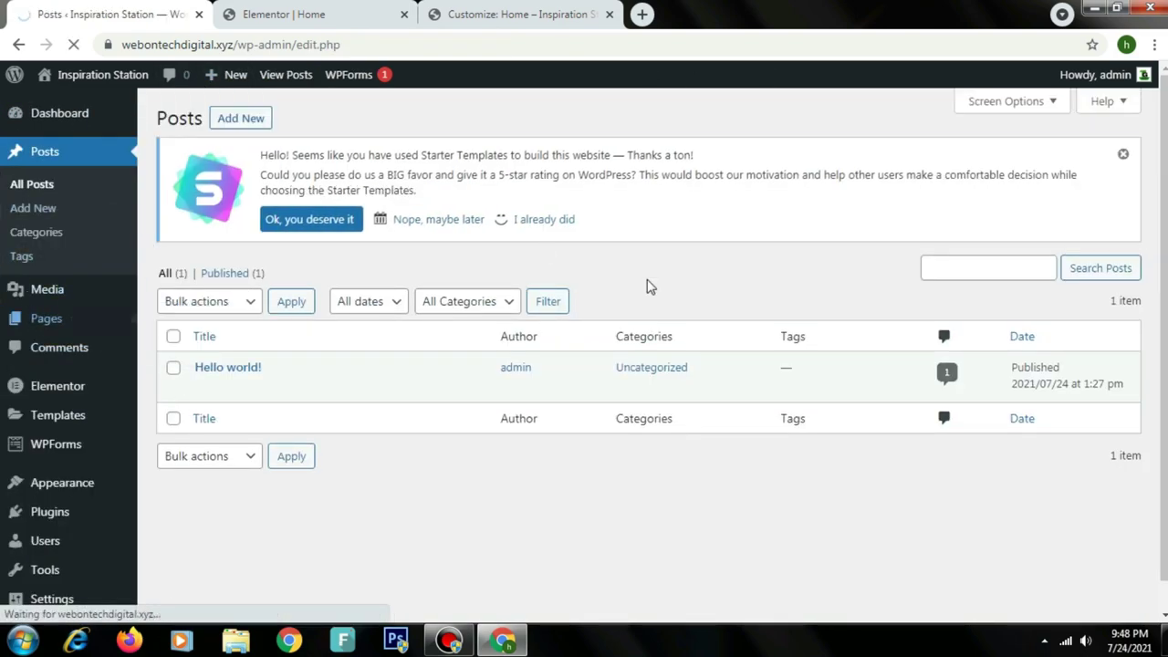
{"action": "scroll", "coordinate": [647, 287], "scroll_direction": "down", "scroll_amount": 3}
{"action": "scroll", "coordinate": [1166, 274], "scroll_direction": "down", "scroll_amount": 5}
{"action": "scroll", "coordinate": [1166, 155], "scroll_direction": "up", "scroll_amount": 12}
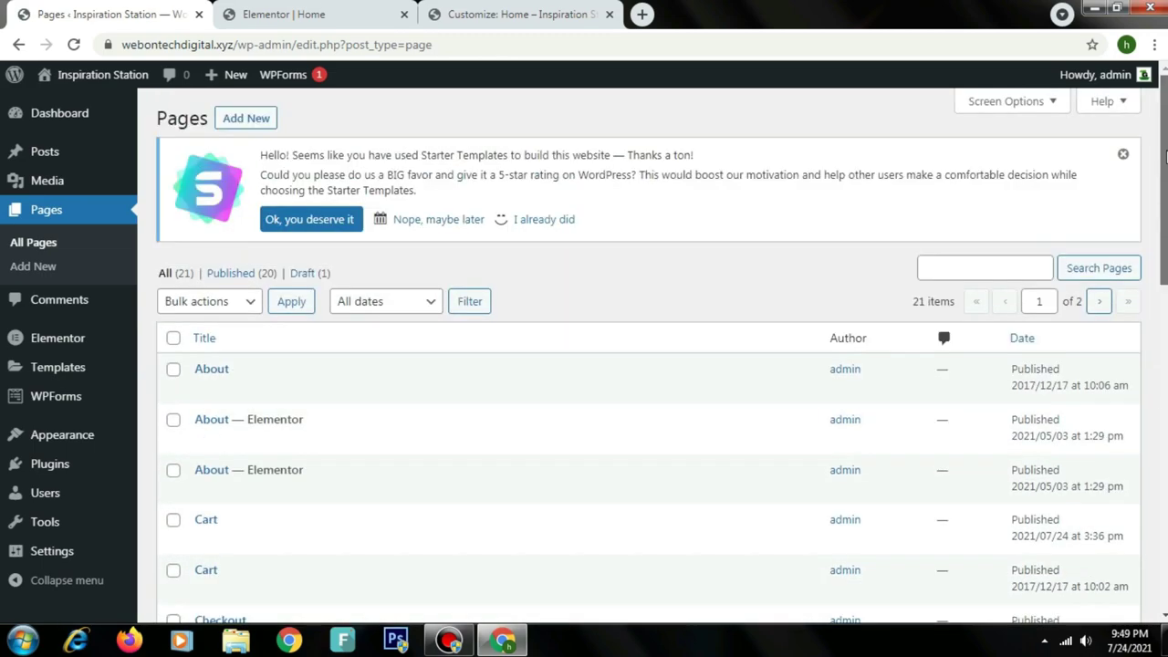
Step: View the first About page marked Elementor in a new tab and look through its sections
{"action": "mouse_move", "coordinate": [282, 448]}
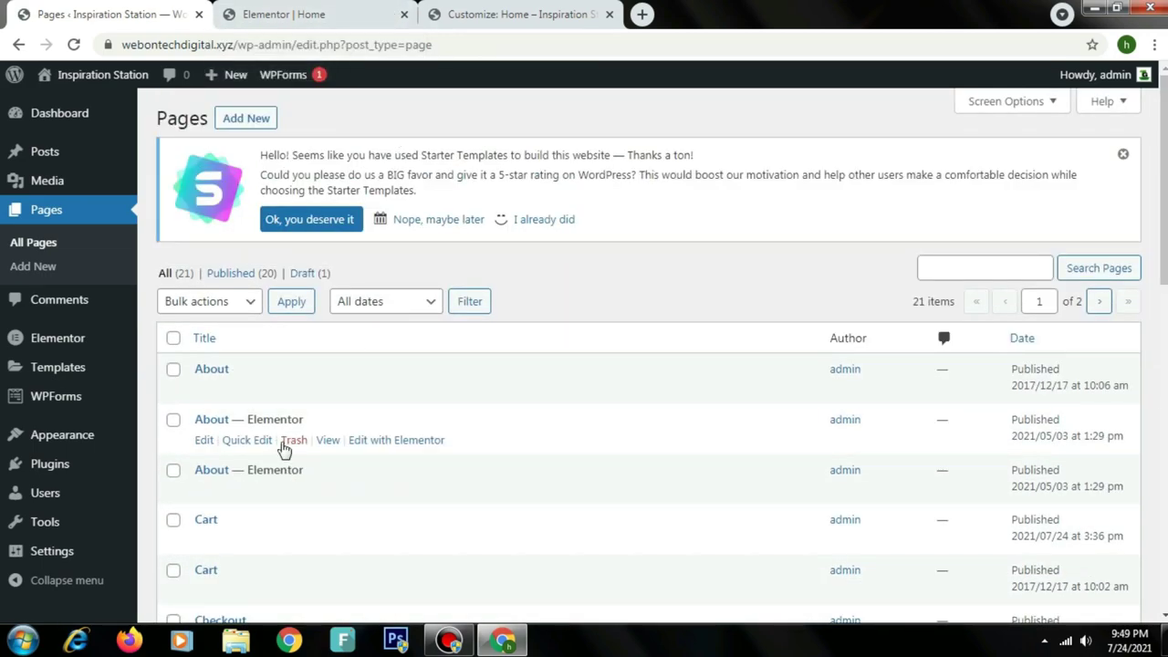
{"action": "right_click", "coordinate": [327, 440]}
{"action": "left_click", "coordinate": [365, 452]}
{"action": "left_click", "coordinate": [257, 11]}
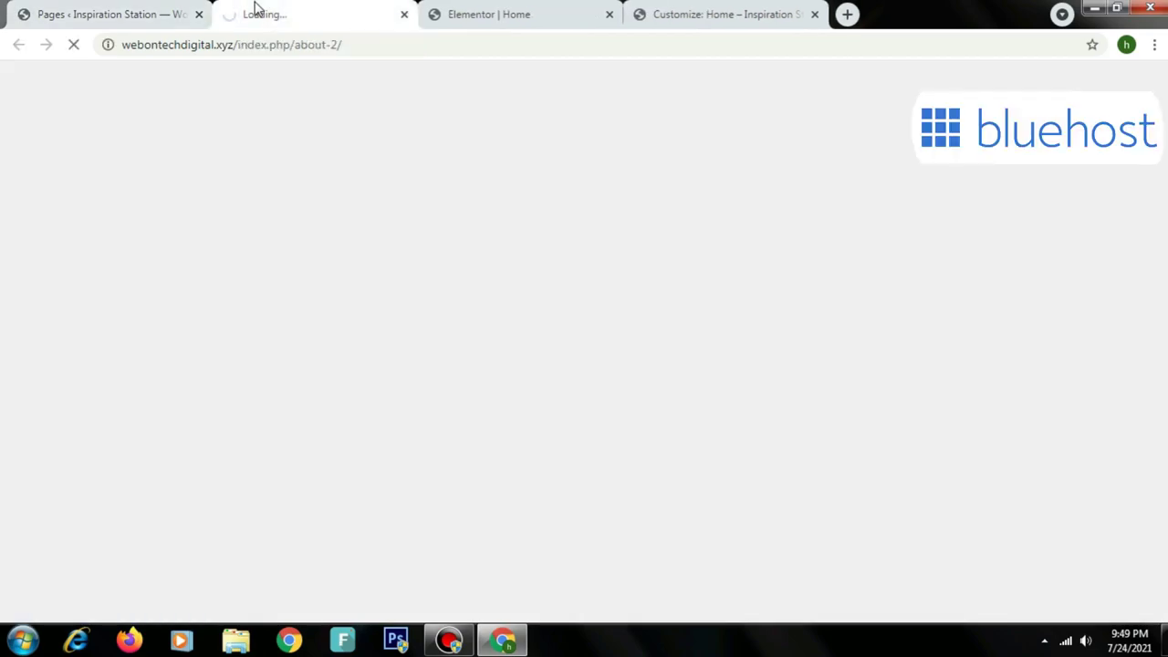
{"action": "scroll", "coordinate": [1061, 247], "scroll_direction": "down", "scroll_amount": 10}
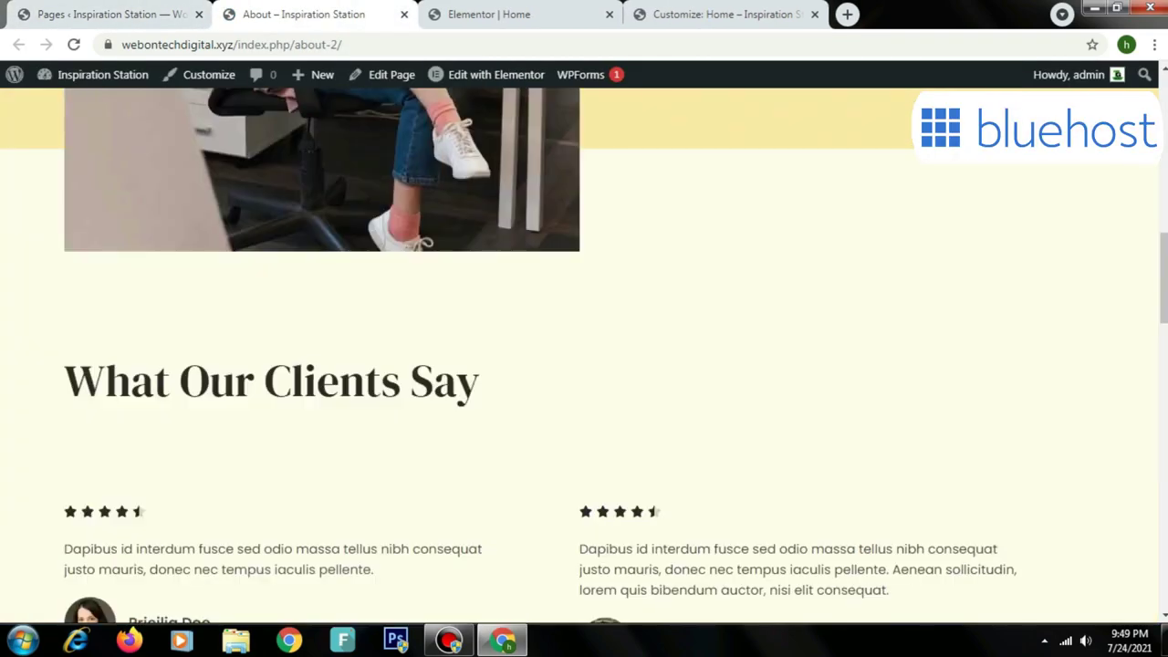
{"action": "scroll", "coordinate": [584, 356], "scroll_direction": "up", "scroll_amount": 10}
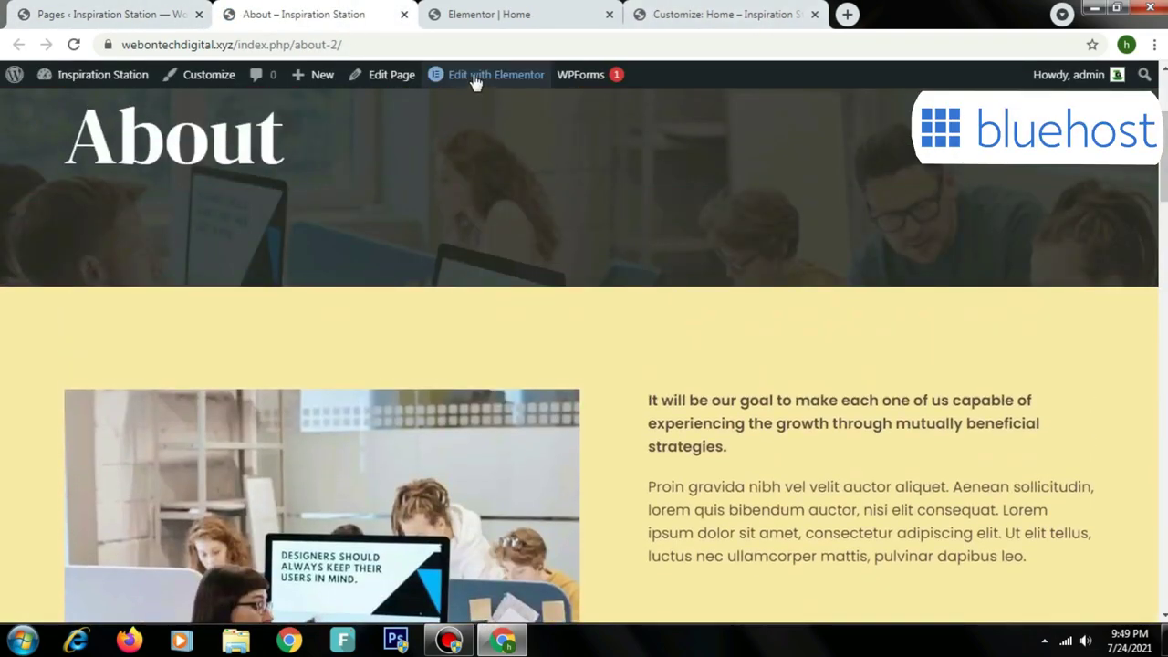
Step: Open the About page in Elementor and inspect its body paragraph and a client testimonial
{"action": "left_click", "coordinate": [474, 79]}
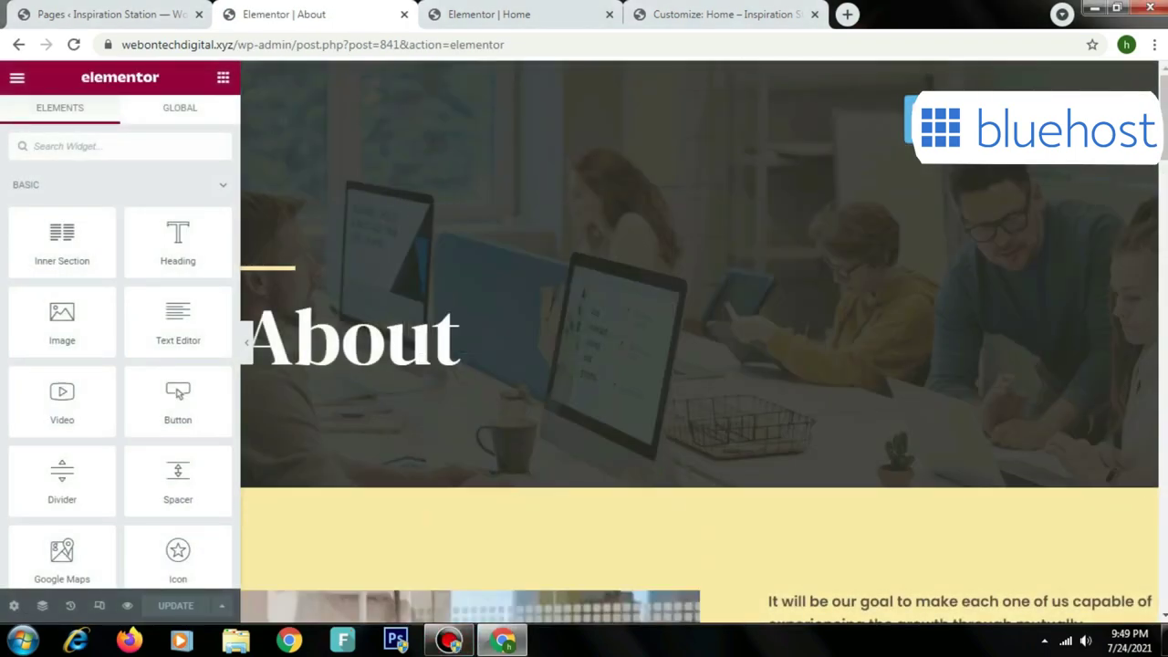
{"action": "scroll", "coordinate": [698, 342], "scroll_direction": "down", "scroll_amount": 5}
{"action": "left_click", "coordinate": [926, 246]}
{"action": "scroll", "coordinate": [699, 342], "scroll_direction": "down", "scroll_amount": 10}
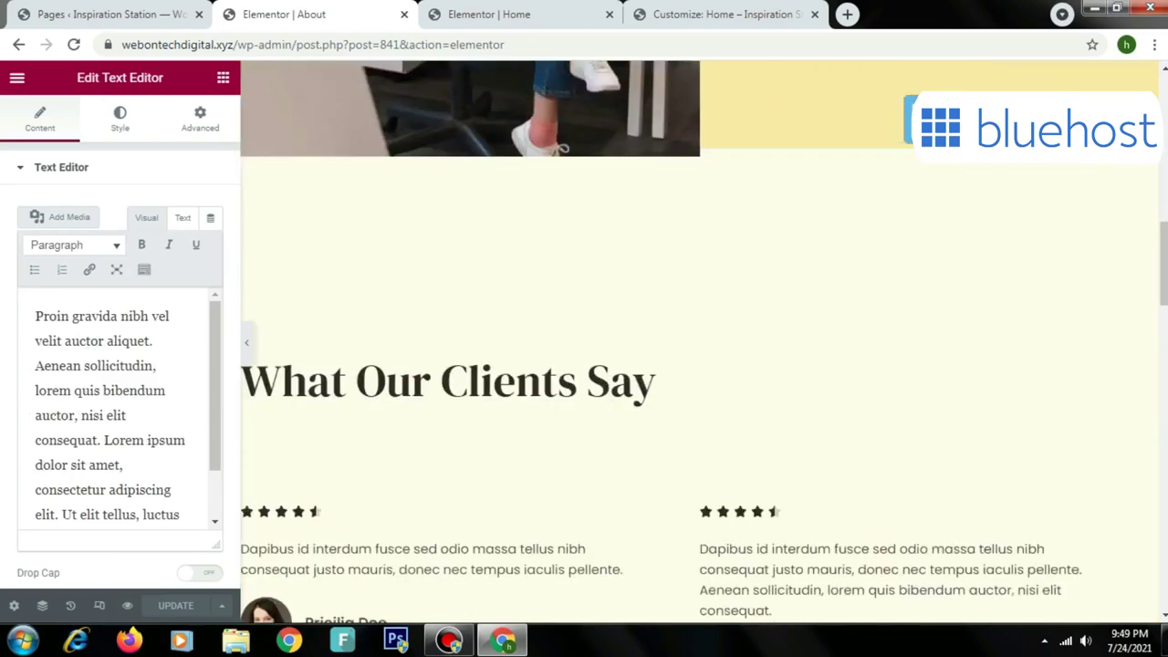
{"action": "left_click", "coordinate": [763, 258]}
{"action": "left_click", "coordinate": [428, 210]}
{"action": "scroll", "coordinate": [1034, 284], "scroll_direction": "down", "scroll_amount": 10}
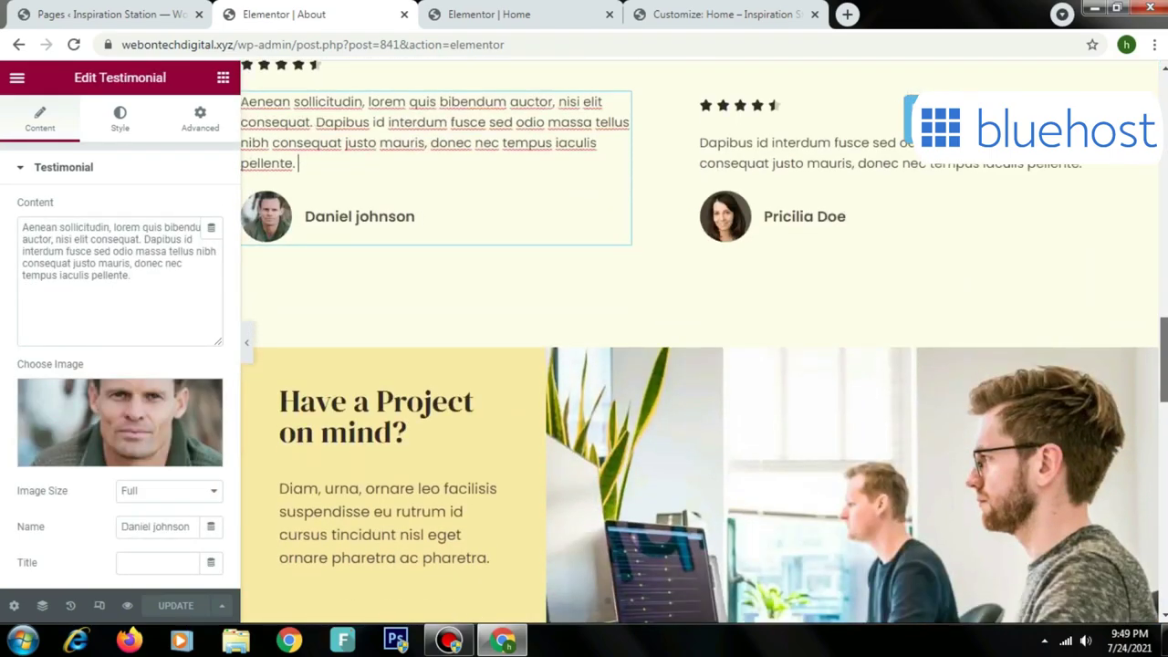
{"action": "scroll", "coordinate": [699, 342], "scroll_direction": "up", "scroll_amount": 20}
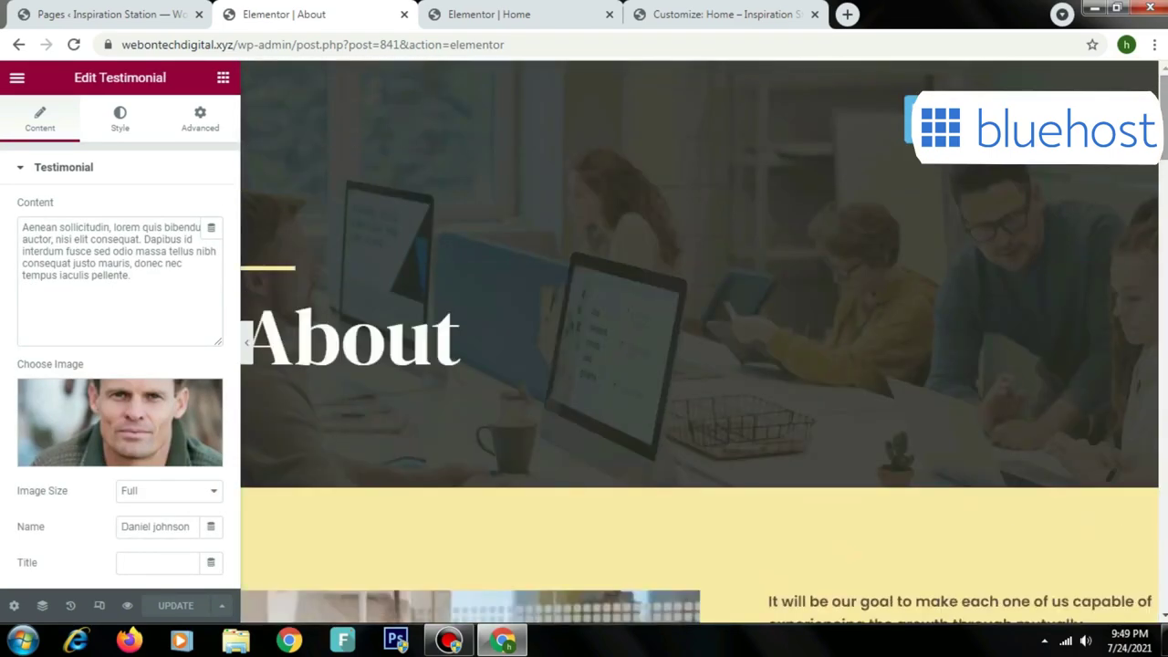
Step: Reopen the About page for Elementor editing and examine its body text, testimonials and footer
{"action": "left_click", "coordinate": [497, 646]}
{"action": "left_click", "coordinate": [501, 642]}
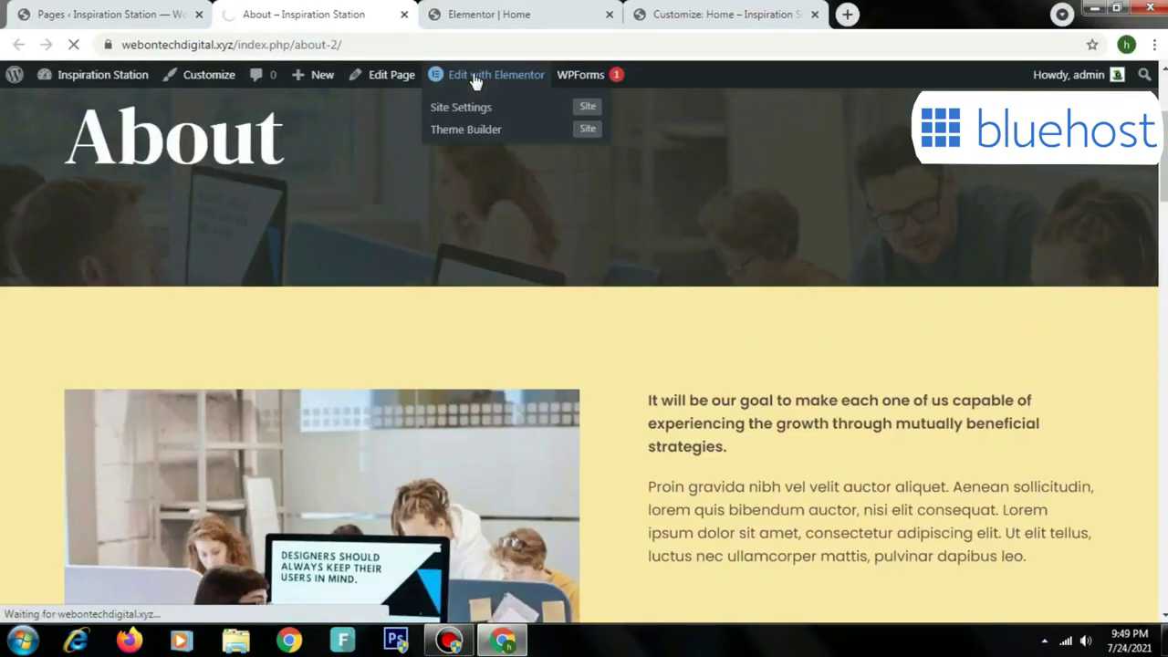
{"action": "left_click", "coordinate": [473, 75]}
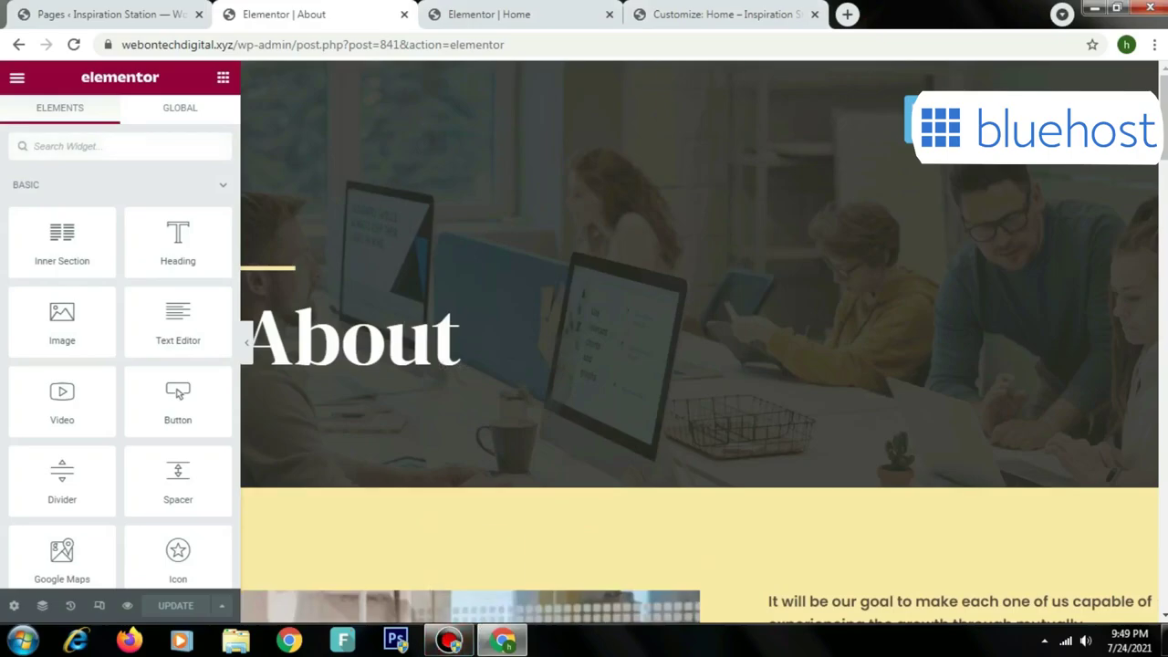
{"action": "scroll", "coordinate": [699, 343], "scroll_direction": "down", "scroll_amount": 5}
{"action": "left_click", "coordinate": [949, 237]}
{"action": "scroll", "coordinate": [699, 343], "scroll_direction": "down", "scroll_amount": 10}
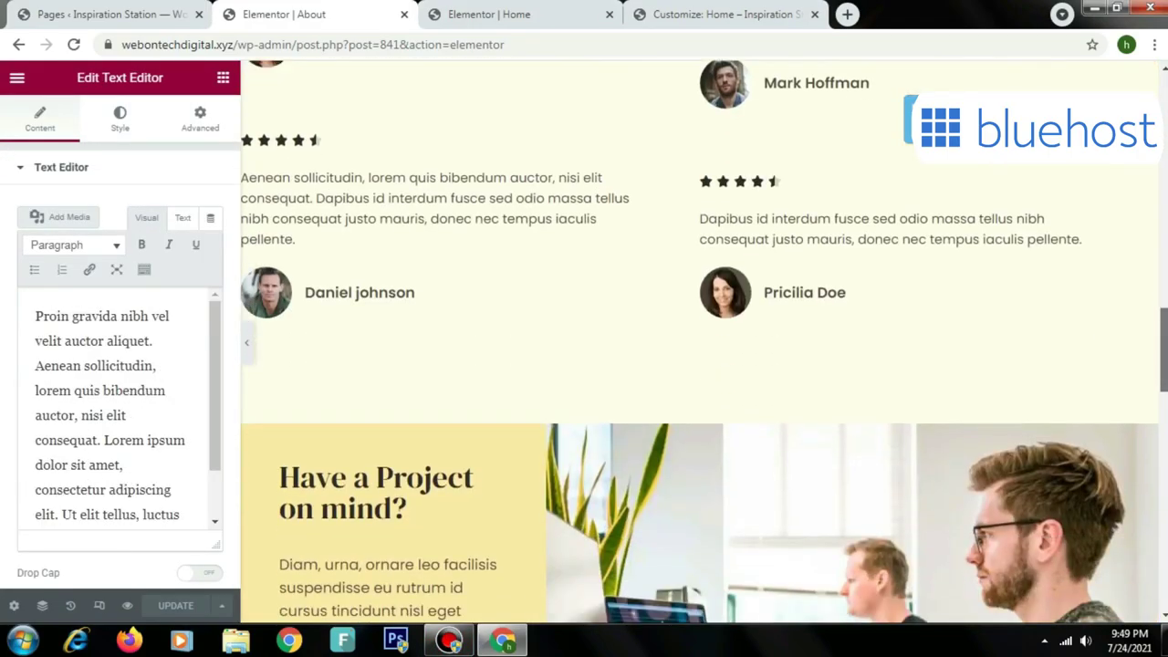
{"action": "left_click", "coordinate": [761, 239]}
{"action": "left_click", "coordinate": [297, 239]}
{"action": "scroll", "coordinate": [1037, 282], "scroll_direction": "down", "scroll_amount": 10}
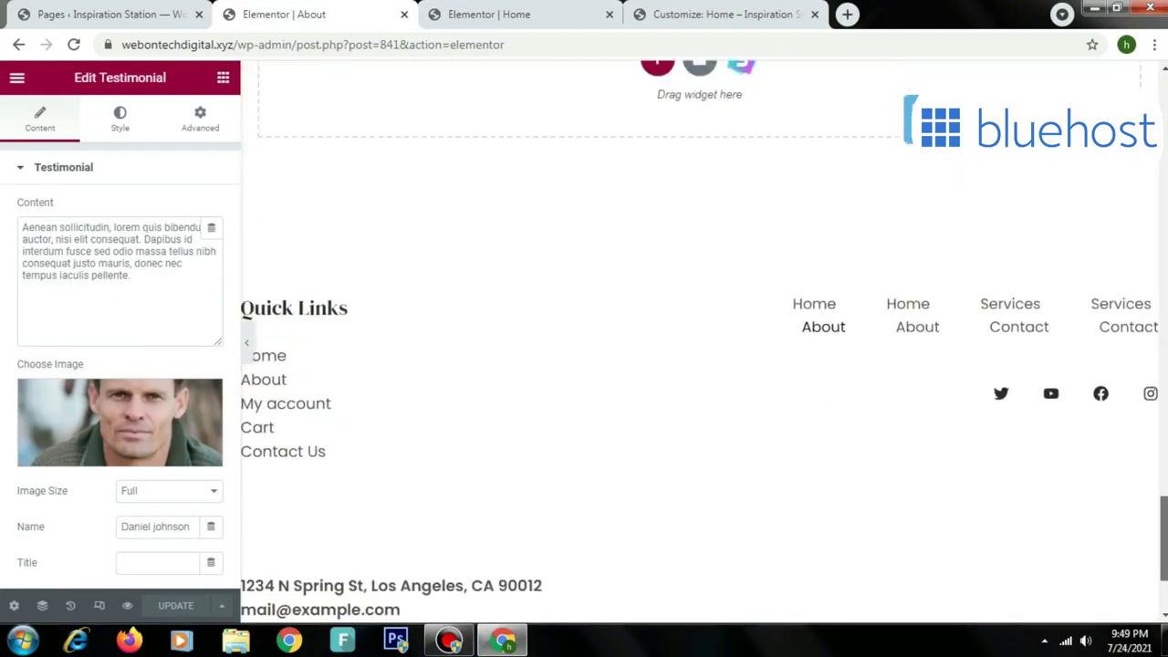
{"action": "scroll", "coordinate": [947, 188], "scroll_direction": "up", "scroll_amount": 20}
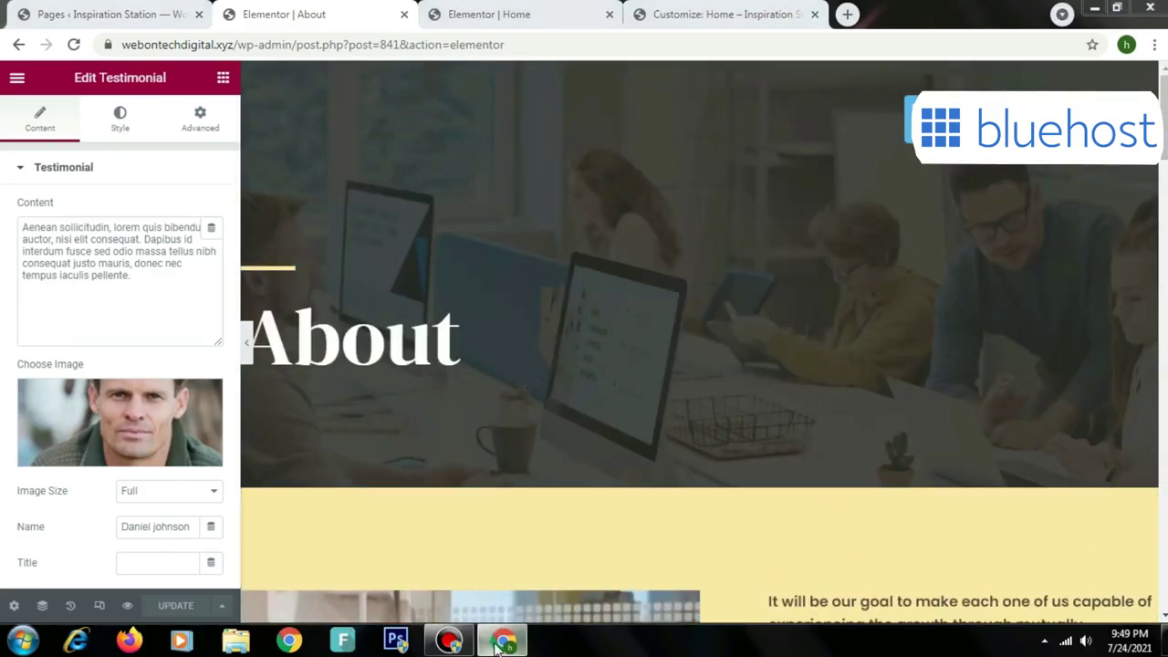
Step: Reload the About page editor and inspect the paragraph above Core Values and a testimonial under What Our Clients Say
{"action": "left_click", "coordinate": [501, 642]}
{"action": "left_click", "coordinate": [502, 643]}
{"action": "key", "text": "F5"}
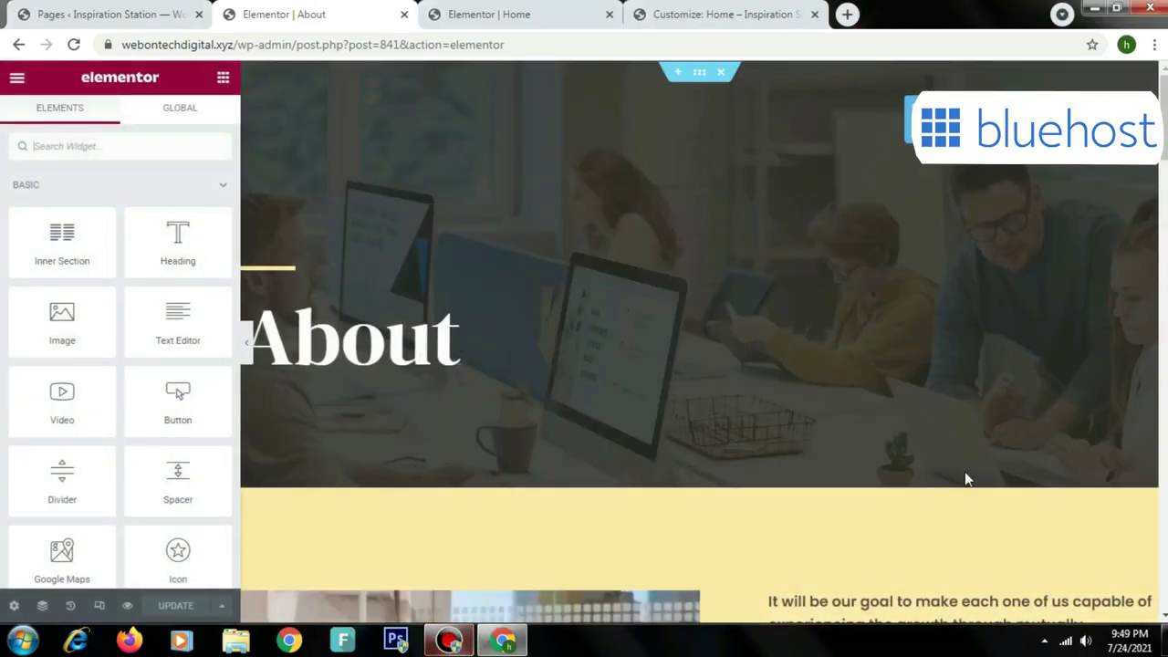
{"action": "scroll", "coordinate": [965, 478], "scroll_direction": "down", "scroll_amount": 5}
{"action": "left_click", "coordinate": [785, 269]}
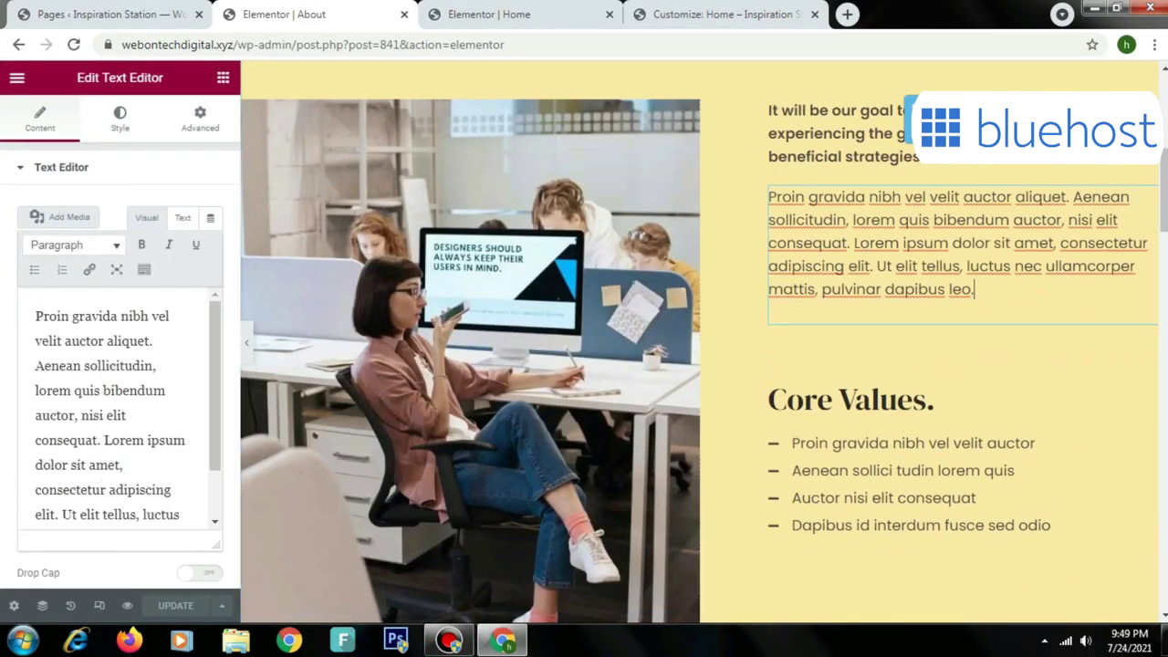
{"action": "scroll", "coordinate": [766, 269], "scroll_direction": "down", "scroll_amount": 10}
{"action": "left_click", "coordinate": [563, 229]}
{"action": "scroll", "coordinate": [563, 229], "scroll_direction": "down", "scroll_amount": 10}
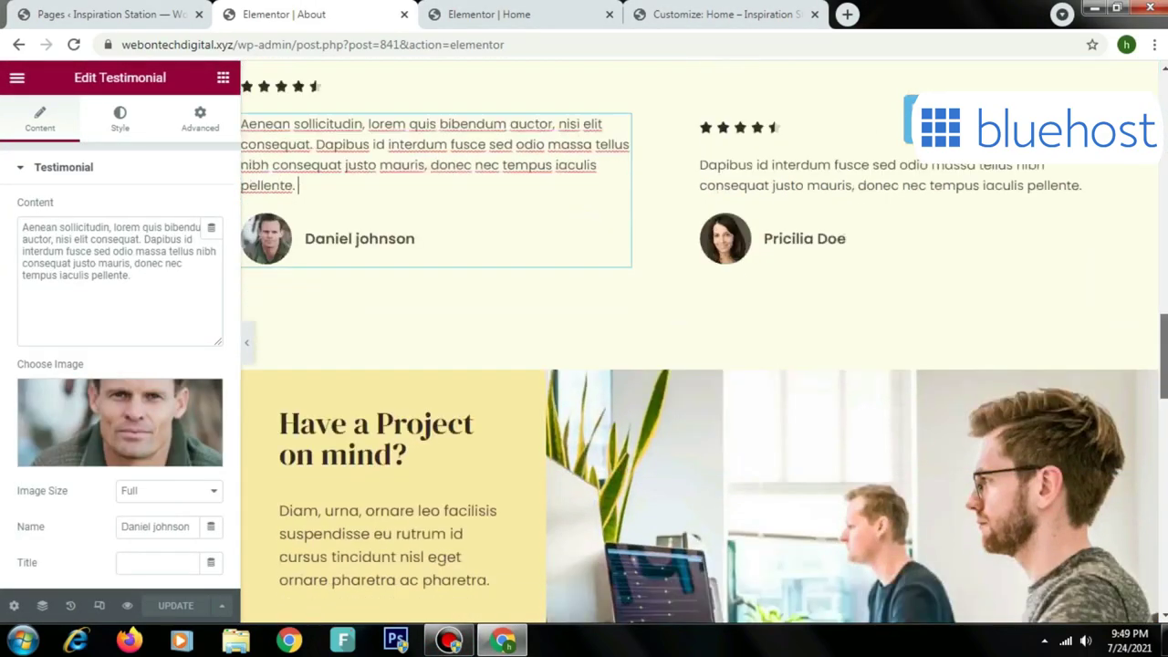